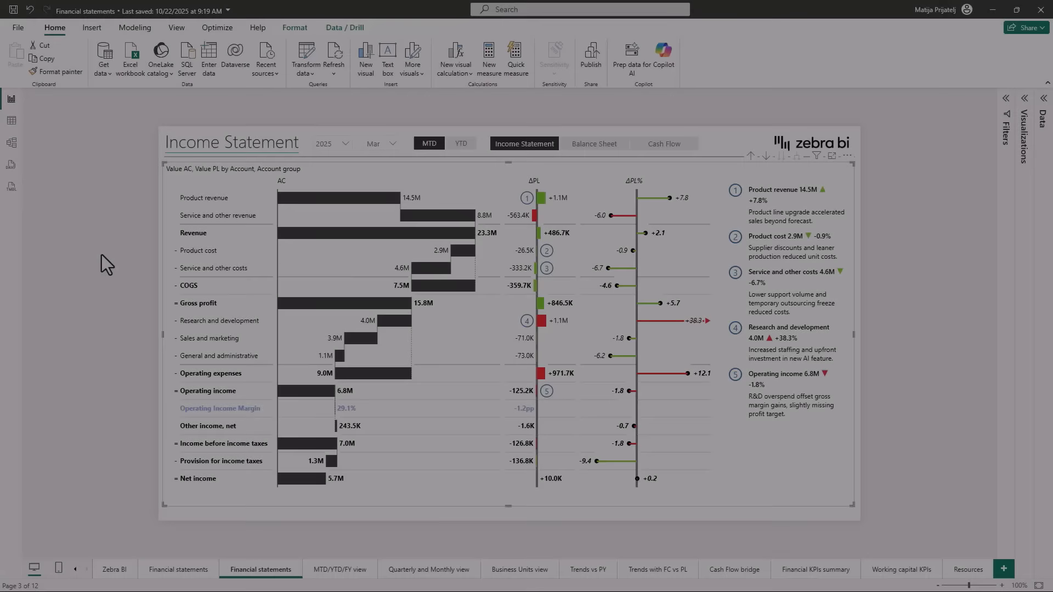
View the income statement year-to-date (YTD), return it to month-to-date (MTD), and switch to the Balance Sheet.
left_click(394, 219)
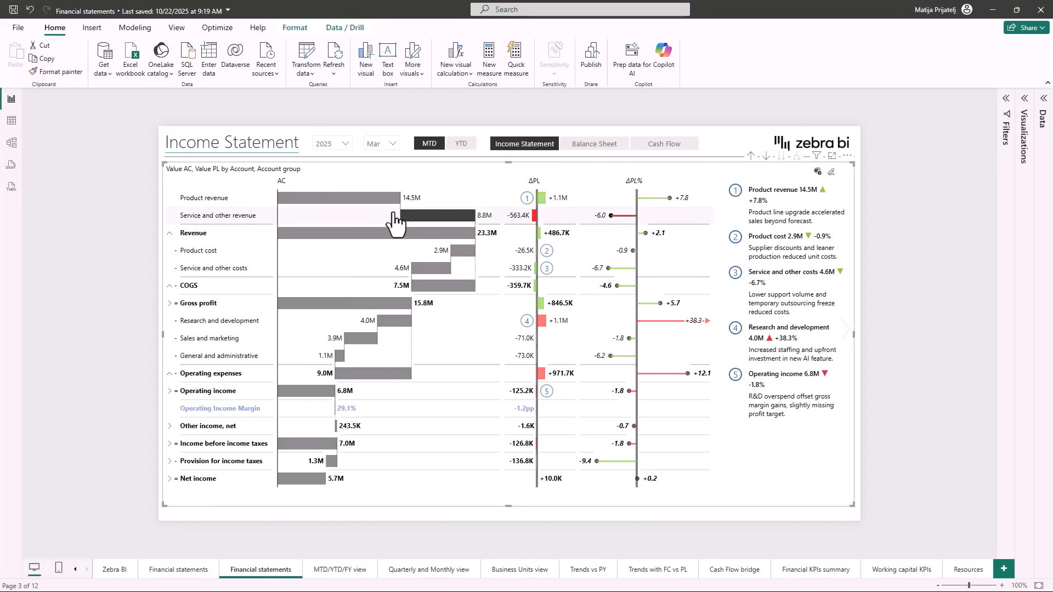
left_click(394, 220)
left_click(459, 143)
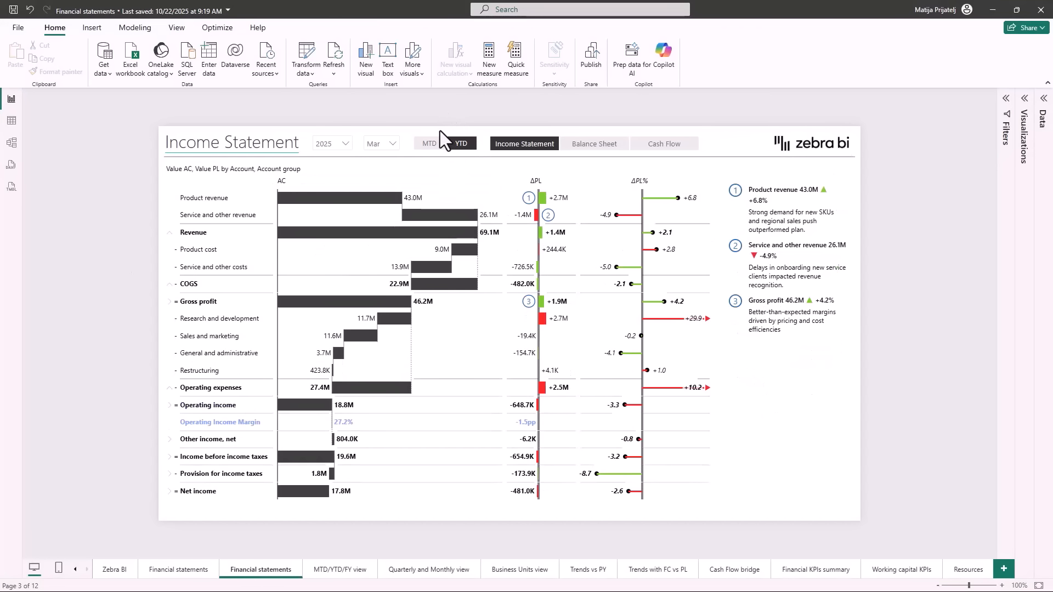
left_click(430, 144)
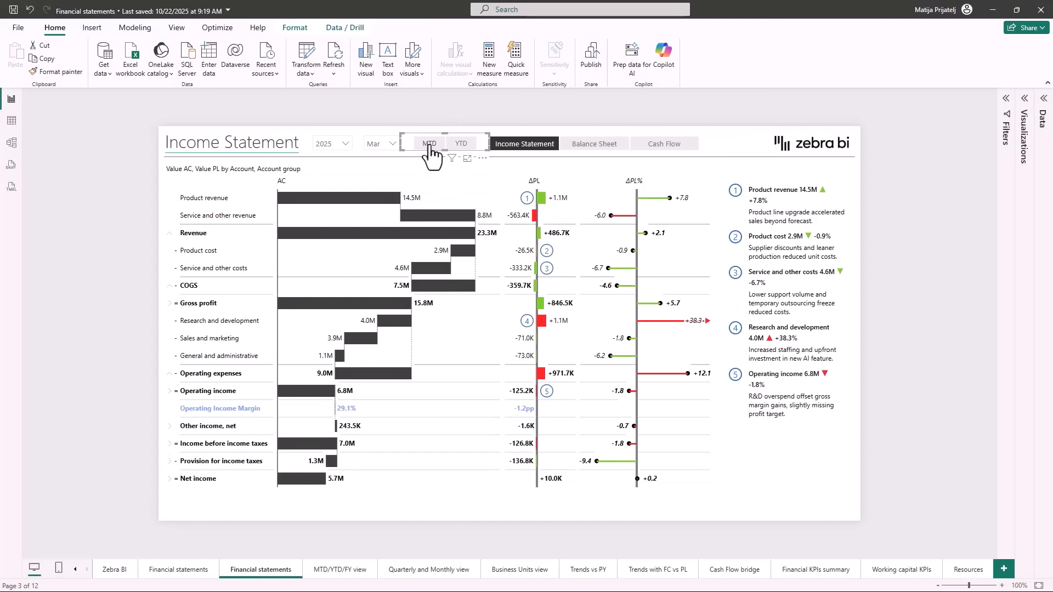
left_click(595, 146)
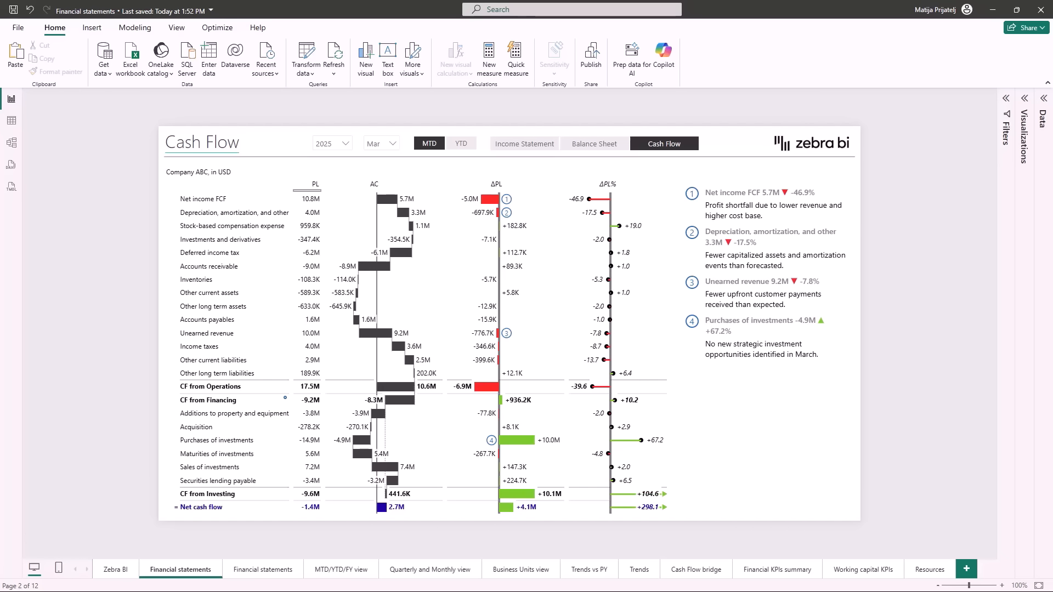
Expand the Revenue and COGS account groups in the income statement.
left_click(11, 142)
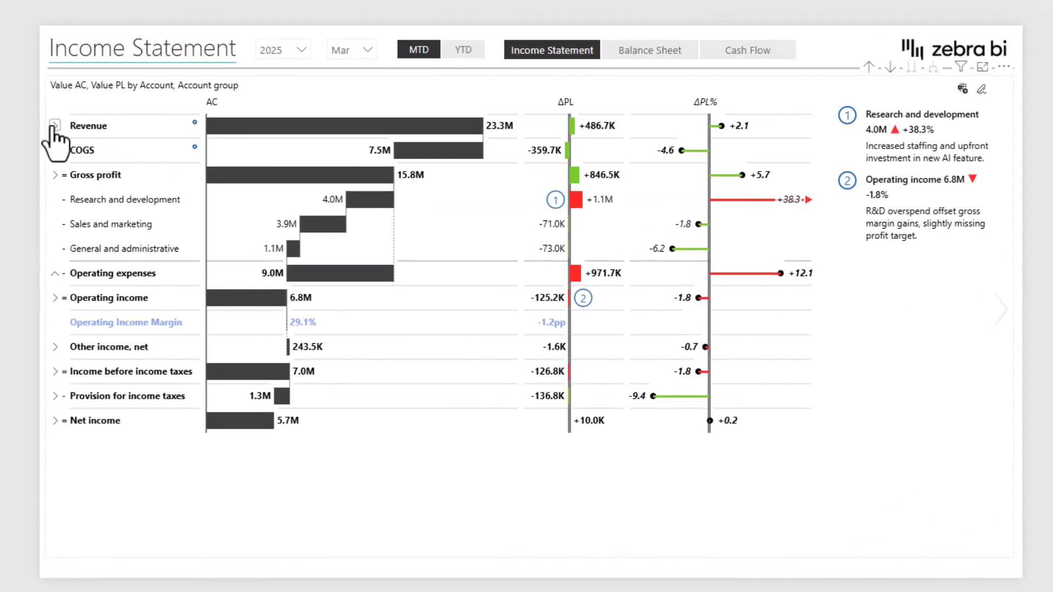
left_click(55, 125)
left_click(54, 199)
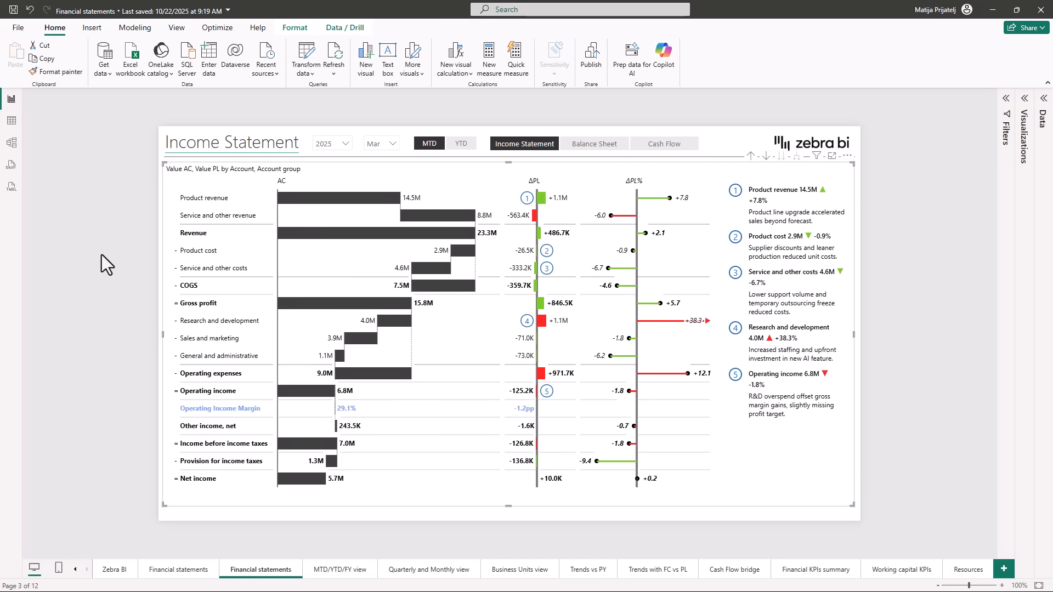
Compare the income statement in YTD and MTD, and view the Balance Sheet and Cash Flow statements.
left_click(456, 147)
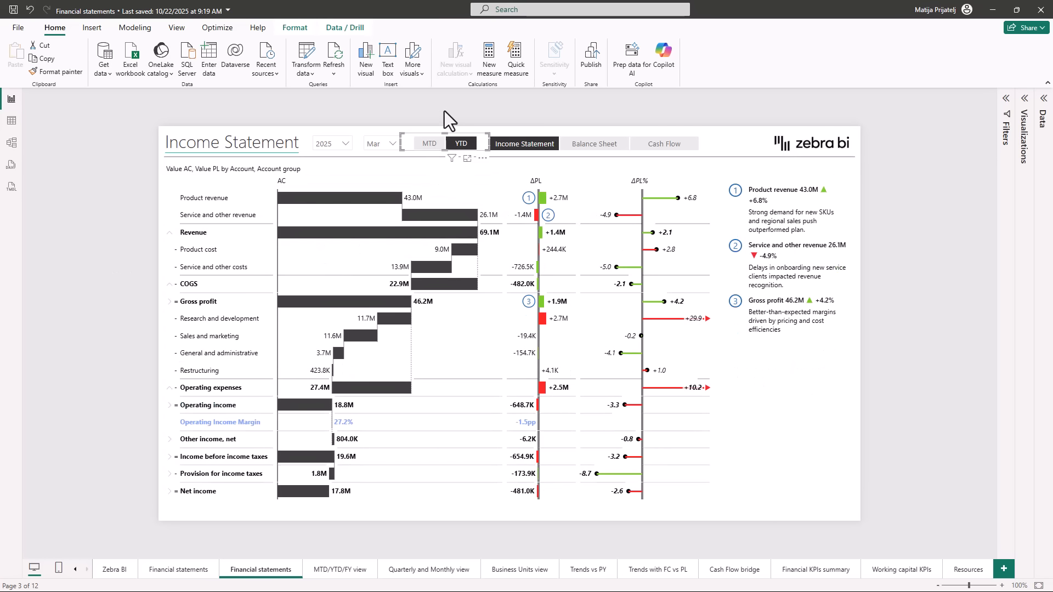
left_click(429, 145)
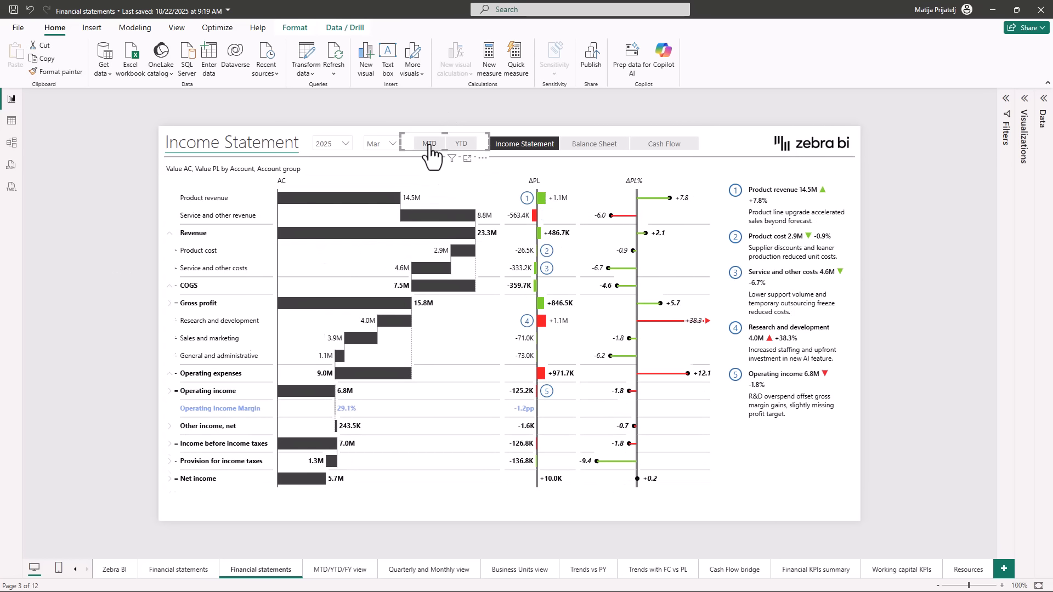
left_click(597, 146)
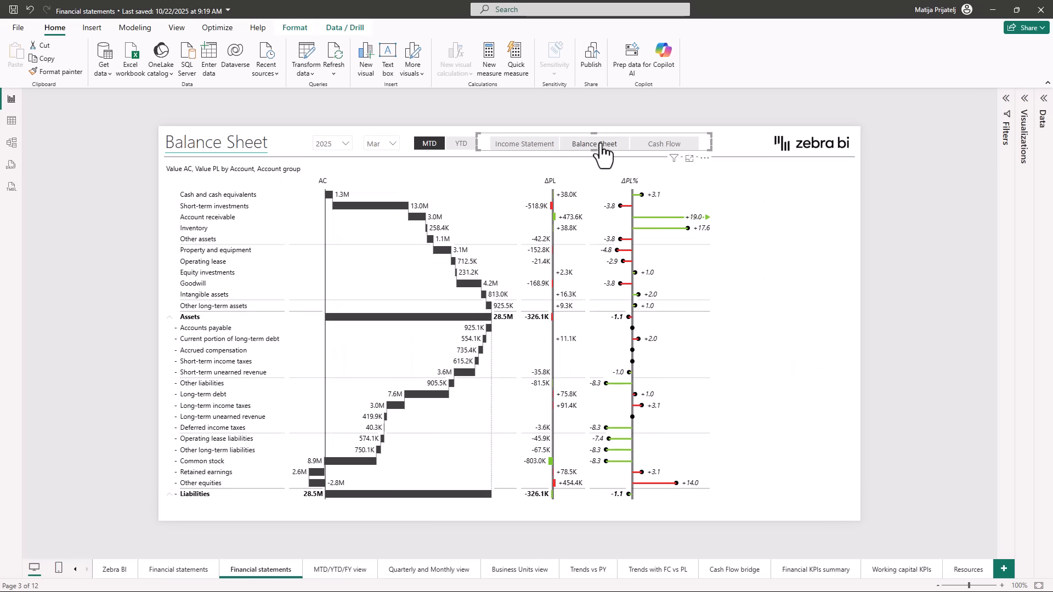
left_click(661, 146)
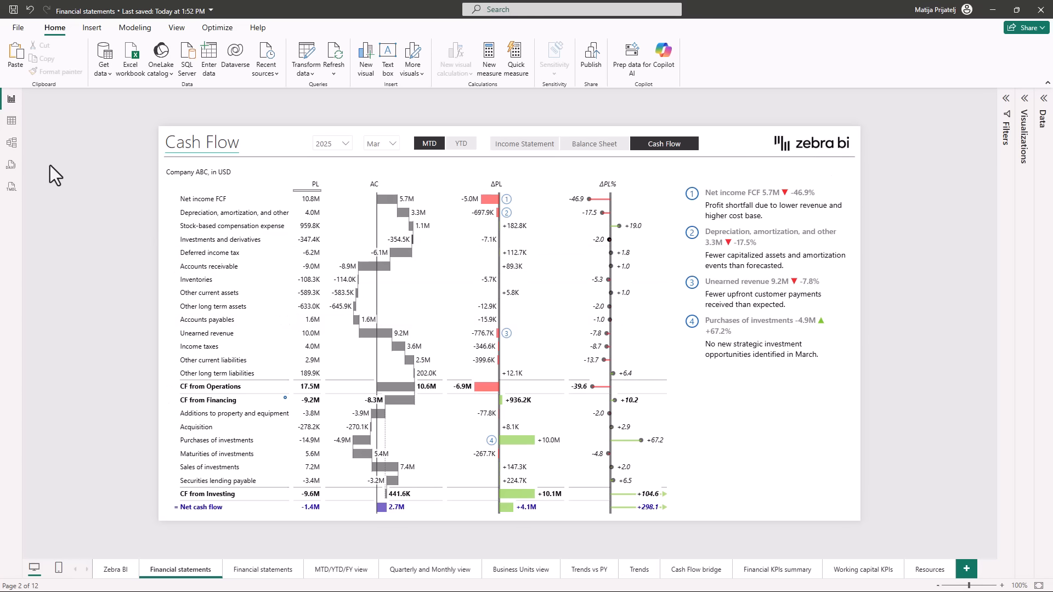
Examine the data model's relationships and check which scenarios the Scenario column of the Financials table contains.
left_click(11, 143)
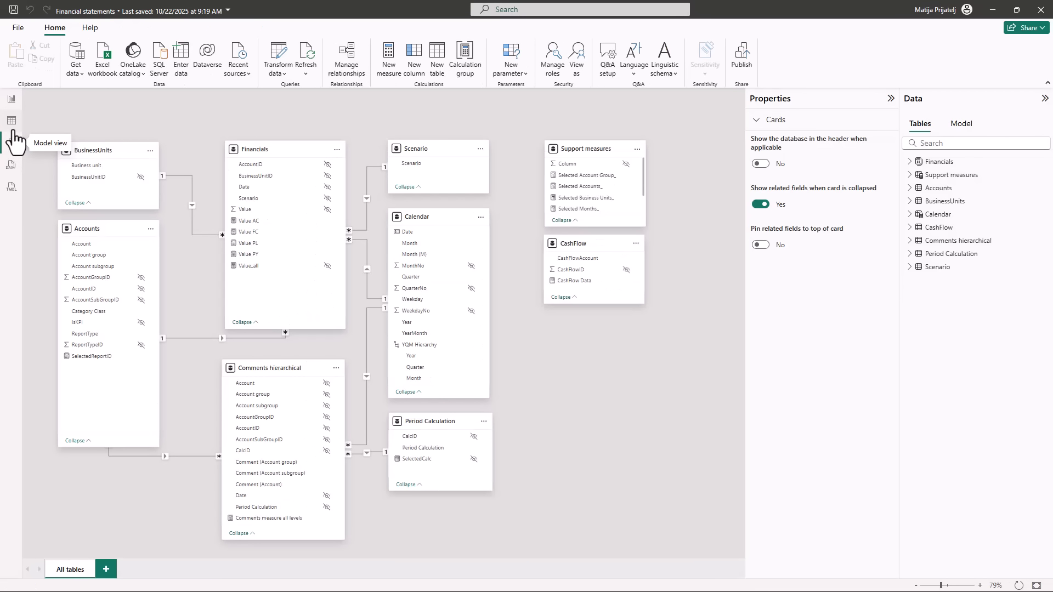
left_click(11, 122)
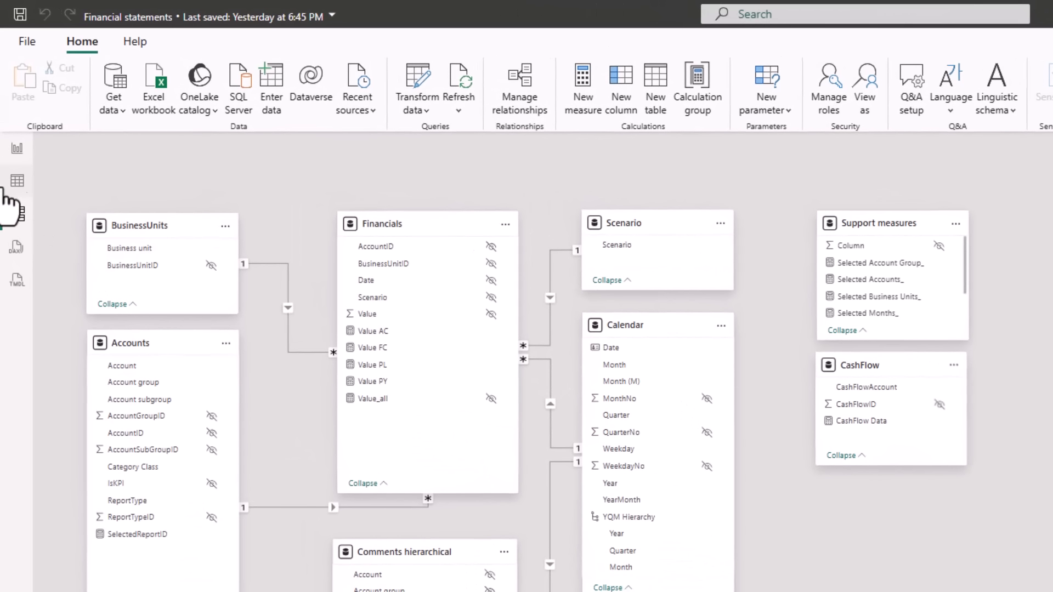
left_click(11, 120)
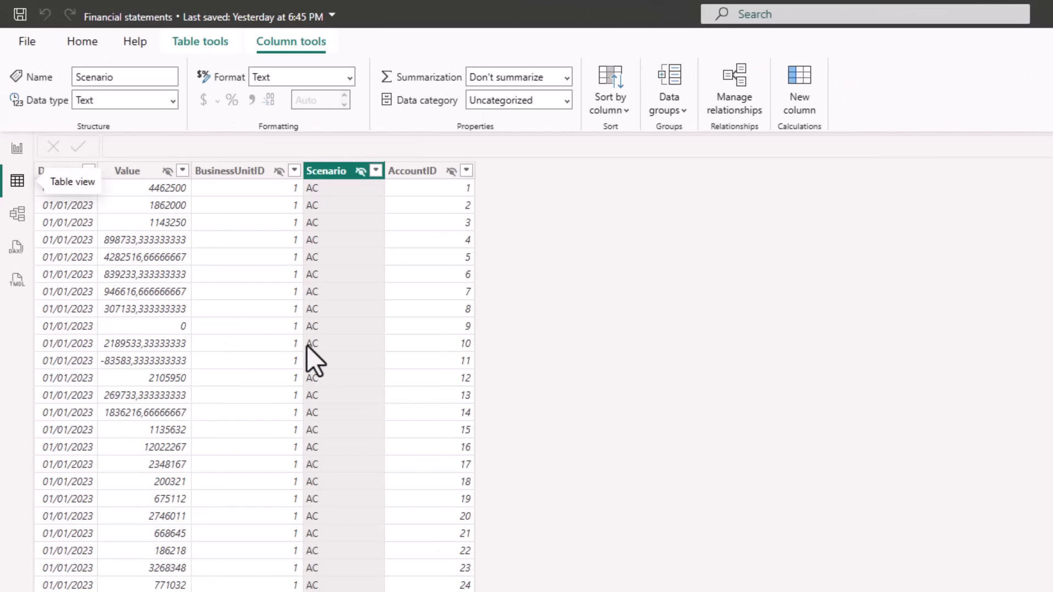
left_click(376, 171)
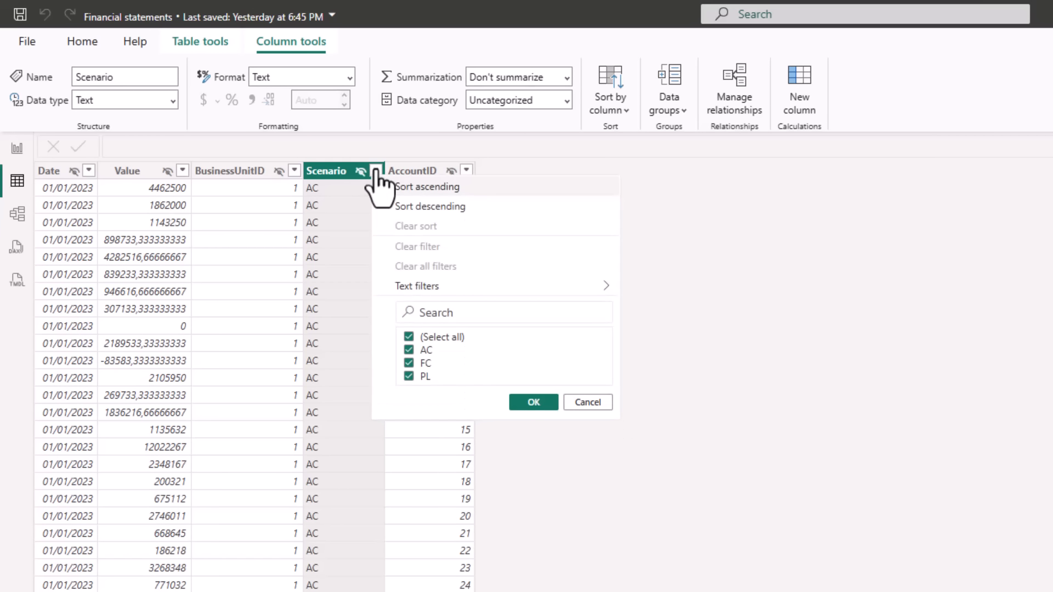
left_click(602, 406)
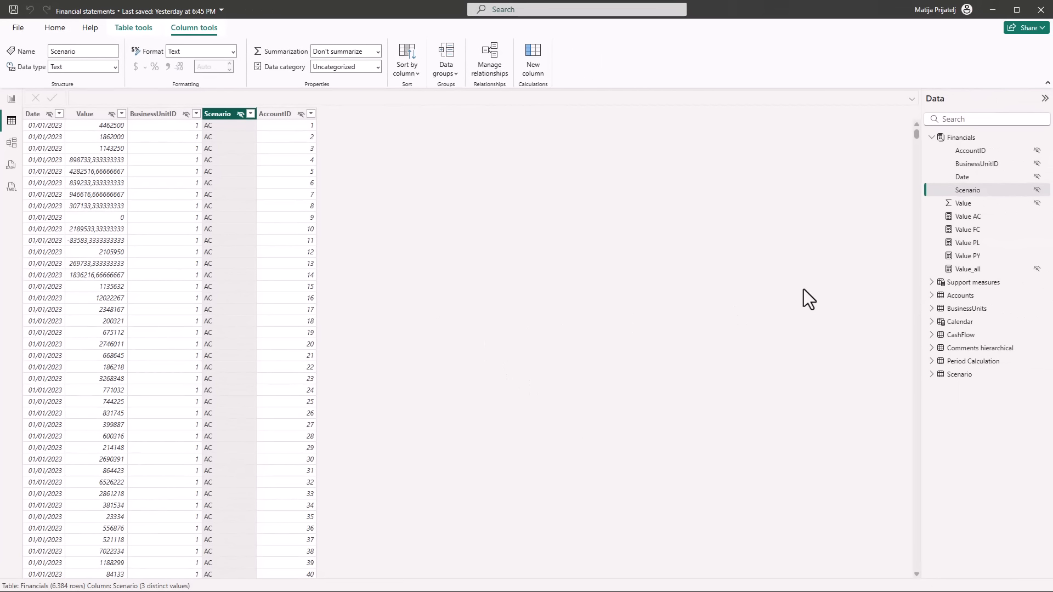
Inspect the Value AC measure's formula and the contents of the Comments hierarchical table.
left_click(966, 217)
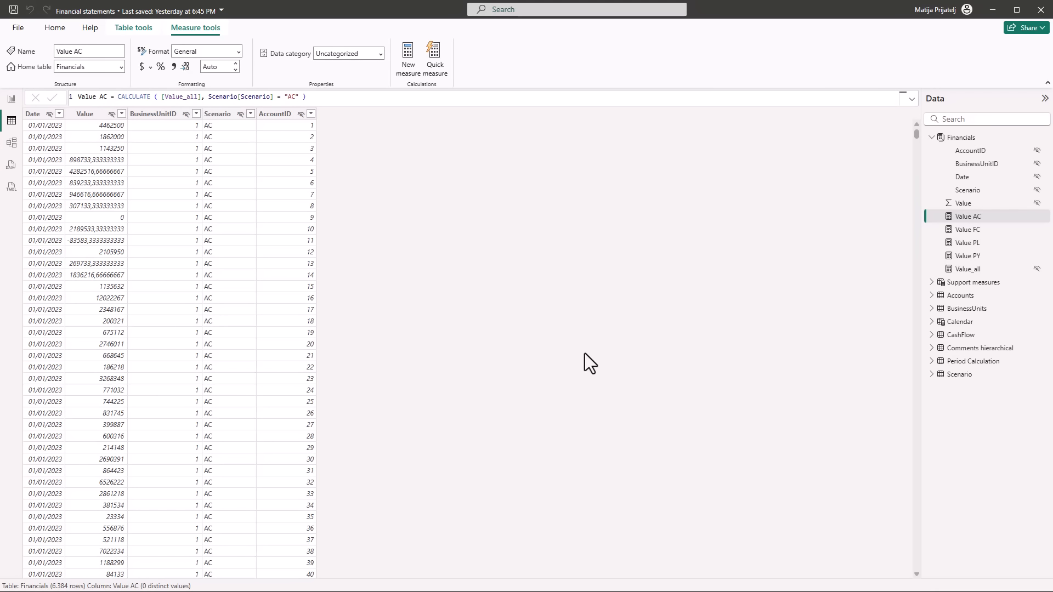
left_click(955, 350)
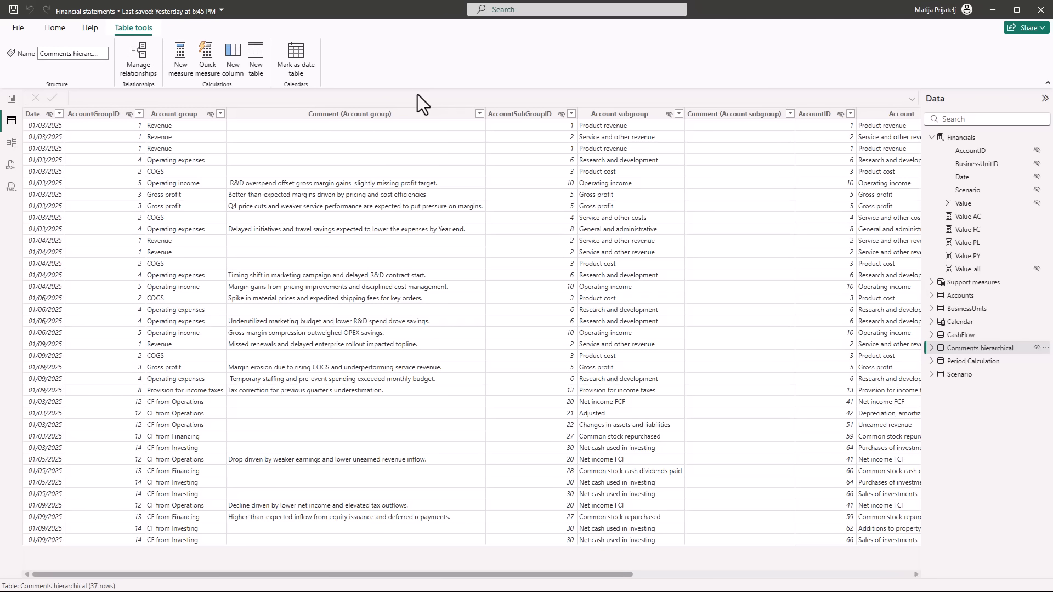
Return to the report's income statement and read the comment attached to Service and other revenue.
left_click(11, 98)
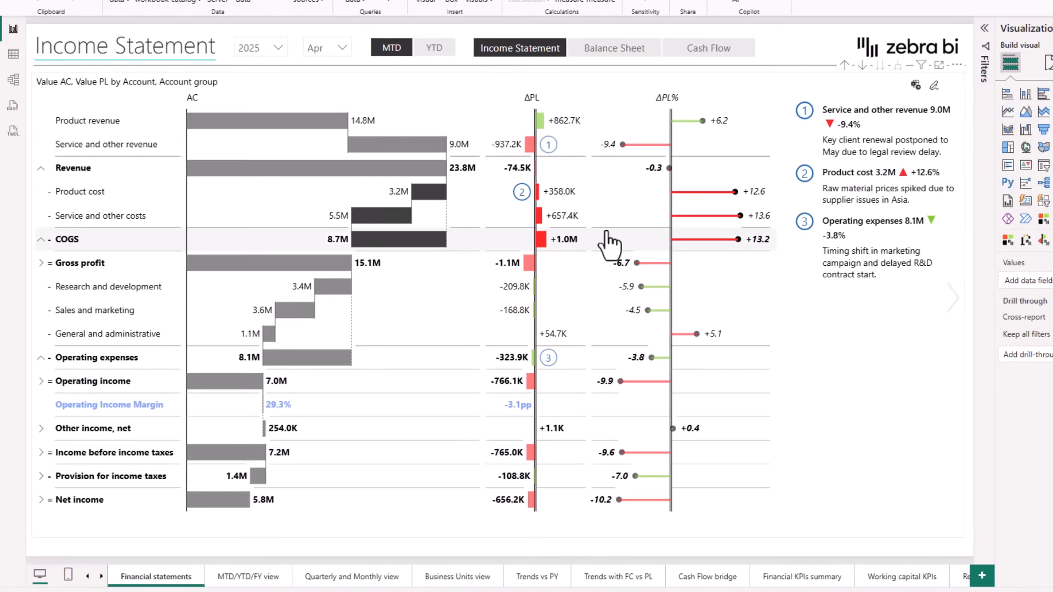
left_click(473, 190)
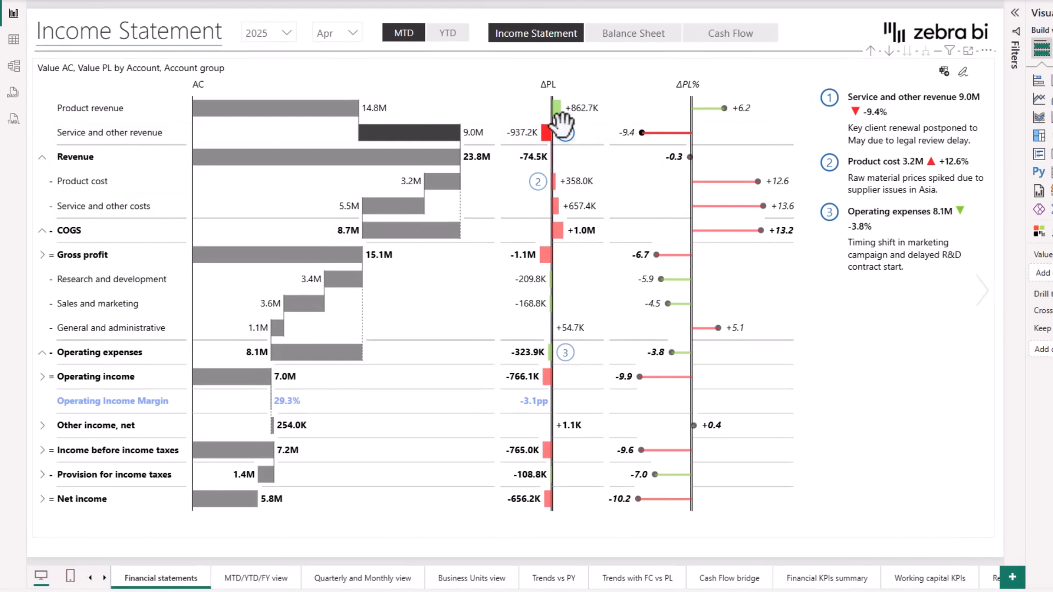
left_click(562, 130)
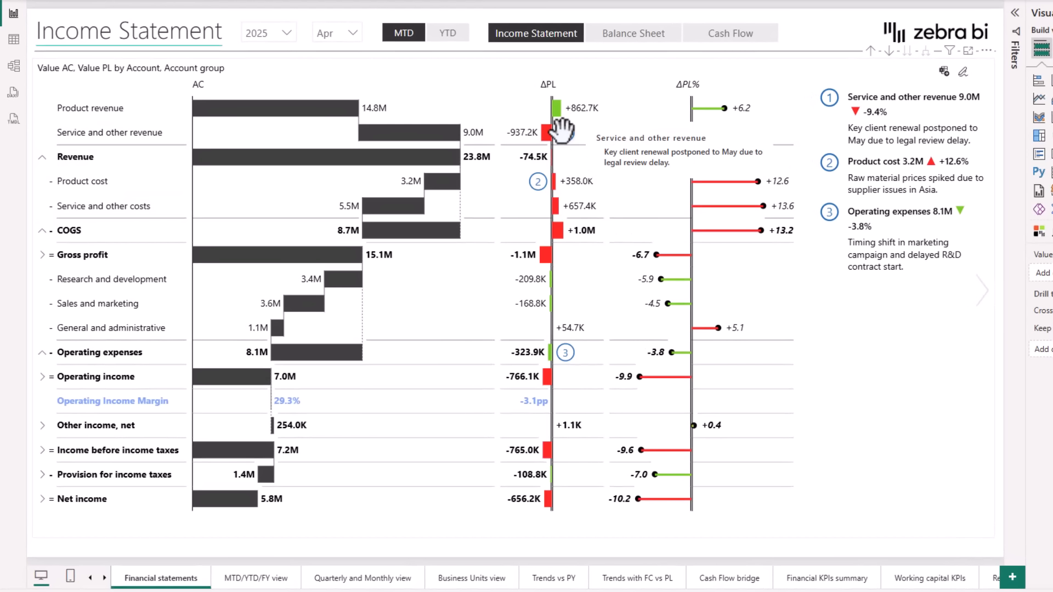
left_click(562, 131)
left_click(428, 157)
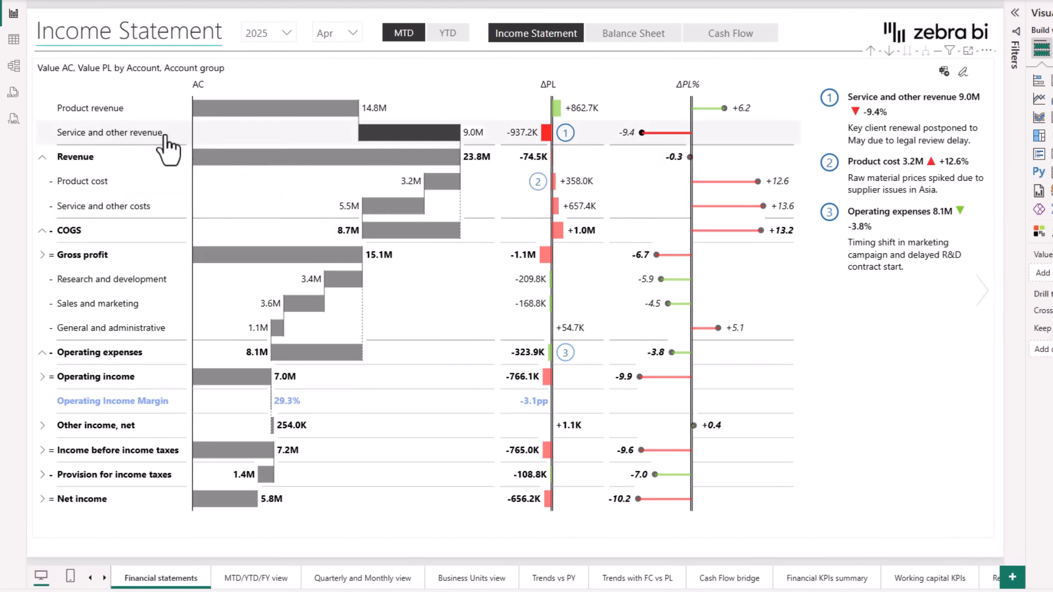
left_click(568, 130)
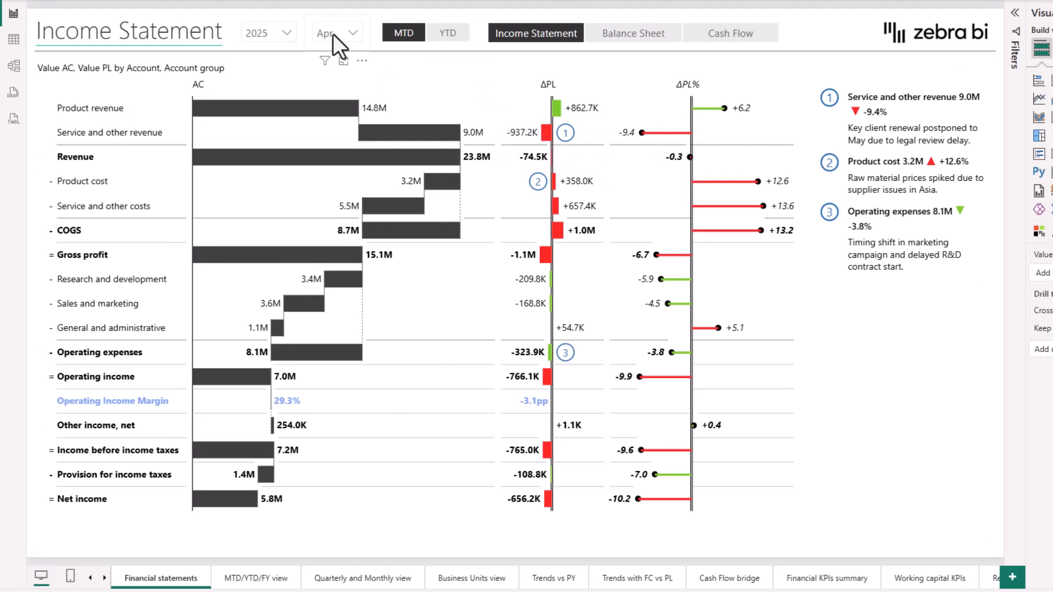
Set the income statement's month filter to Jun.
left_click(353, 31)
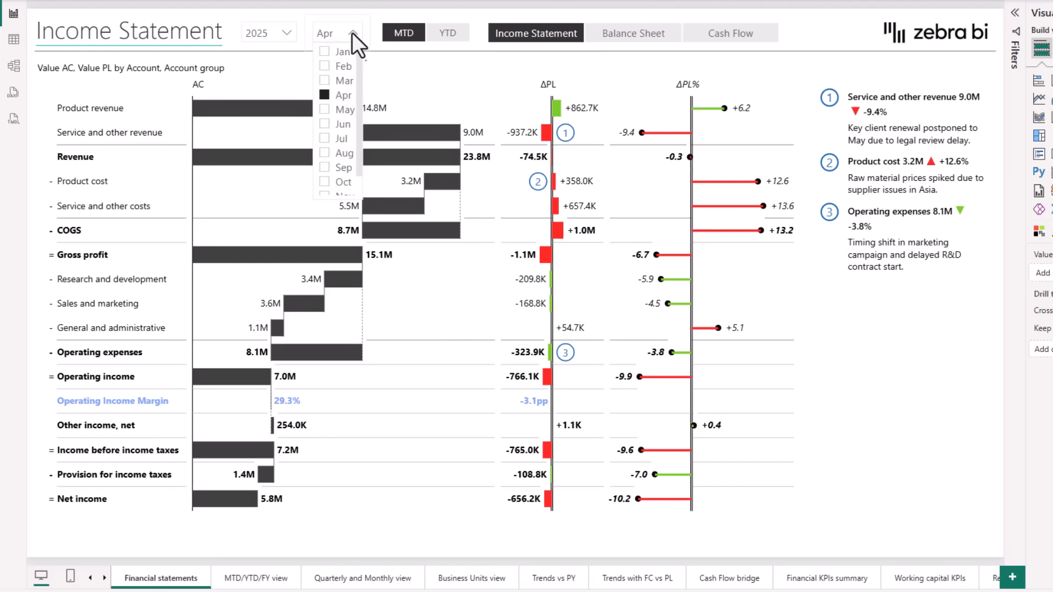
left_click(327, 125)
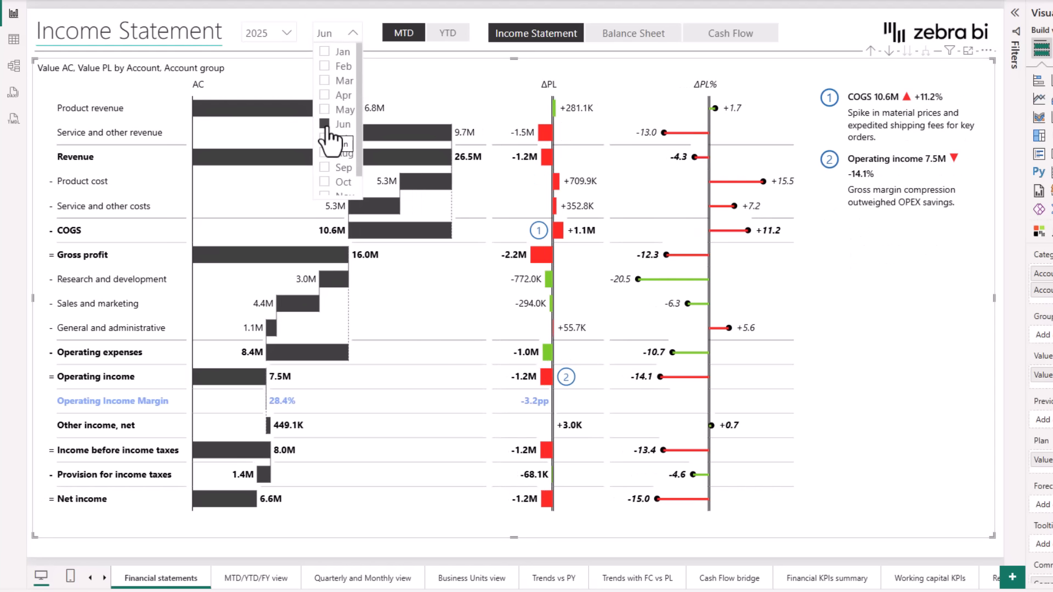
left_click(356, 34)
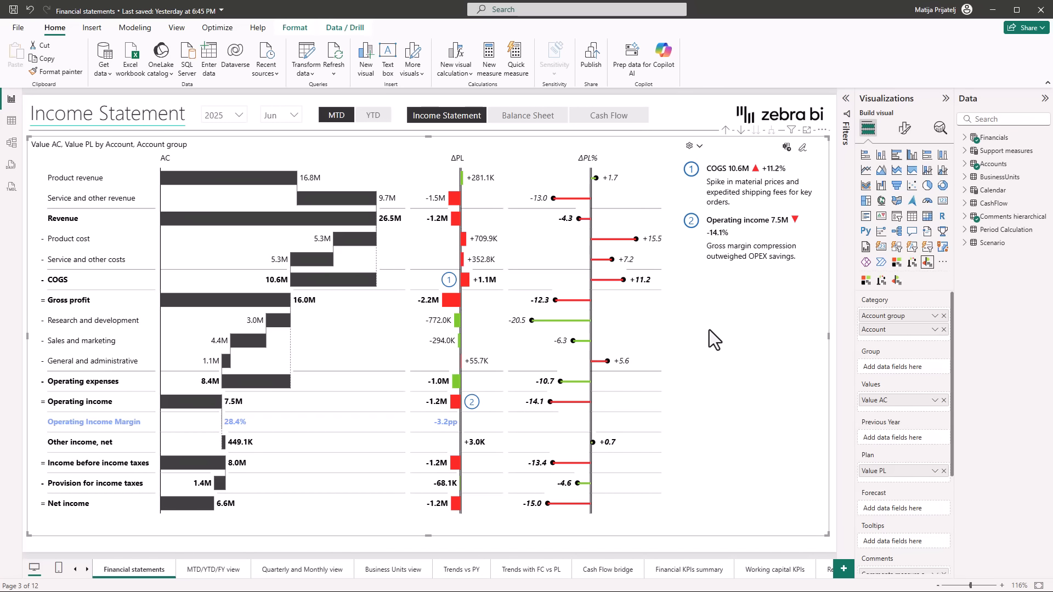
Show the Add comment tool in the income statement visual's annotation mode.
left_click(802, 153)
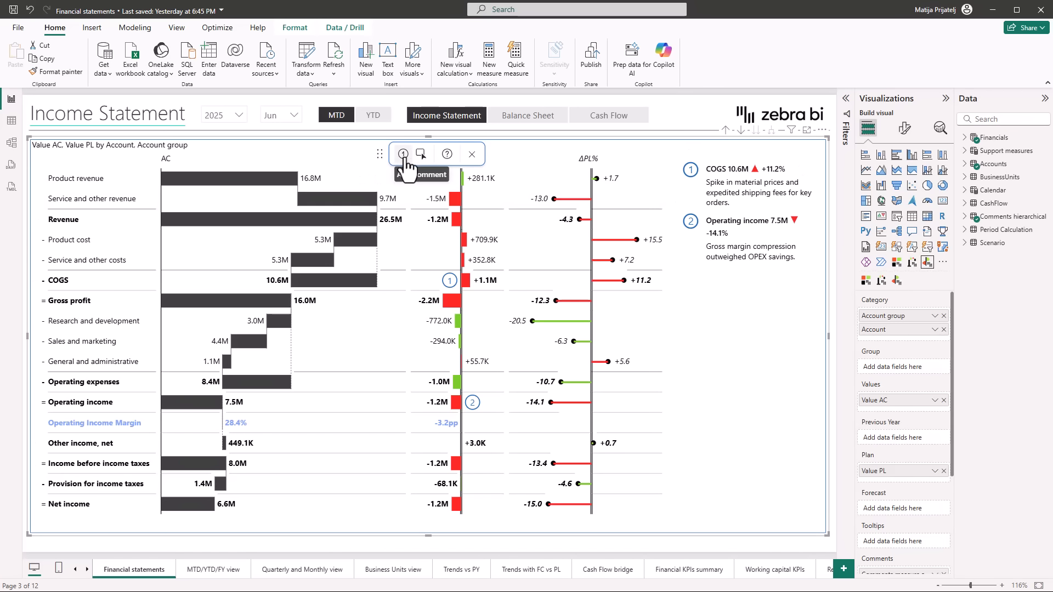
left_click(404, 155)
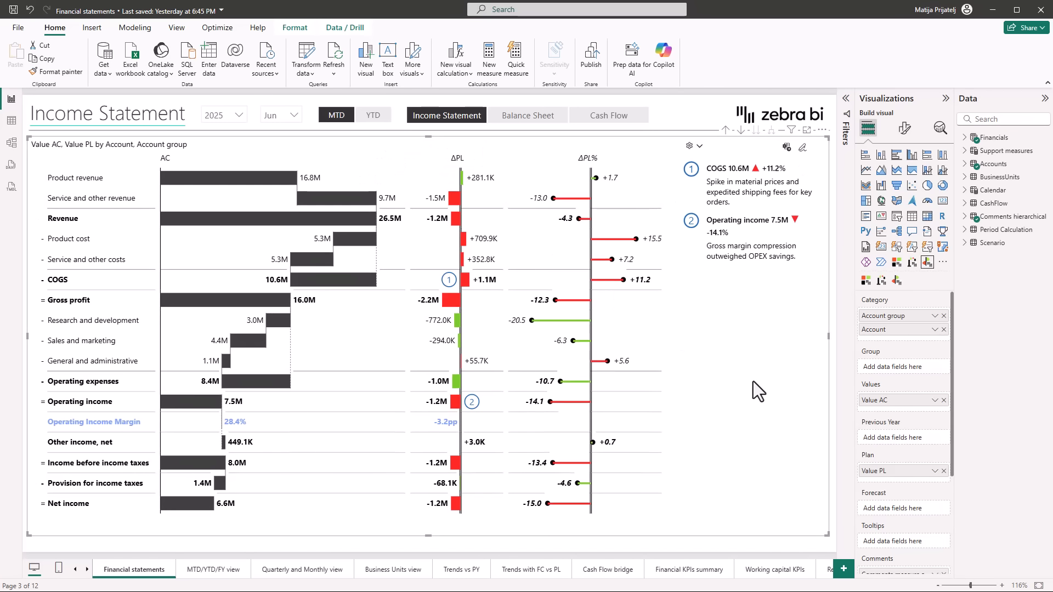
Review the Accounts table in the data model and inspect its rows in the table view.
left_click(11, 144)
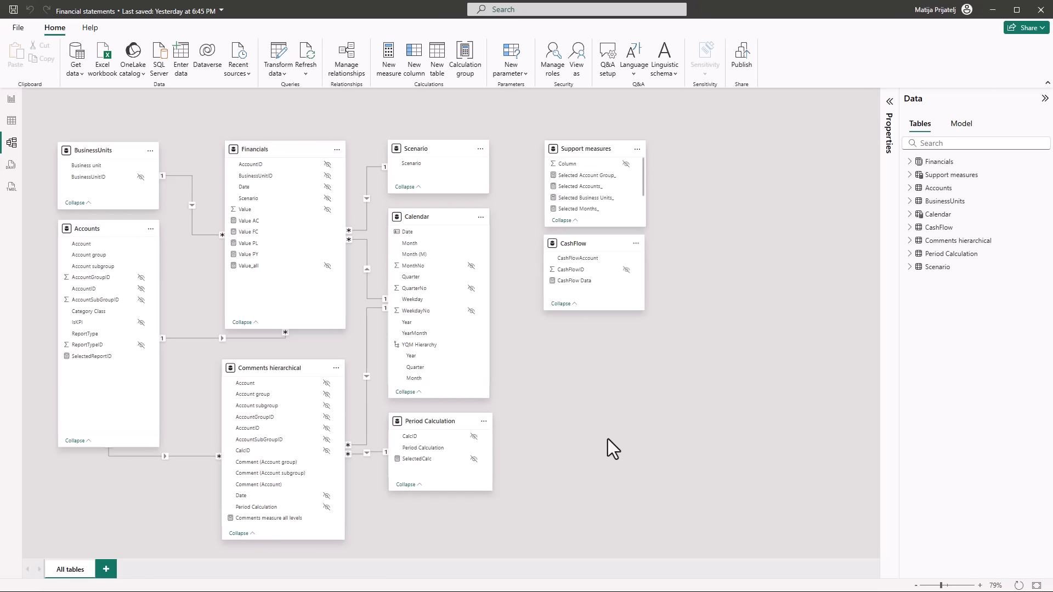
mouse_move(103, 230)
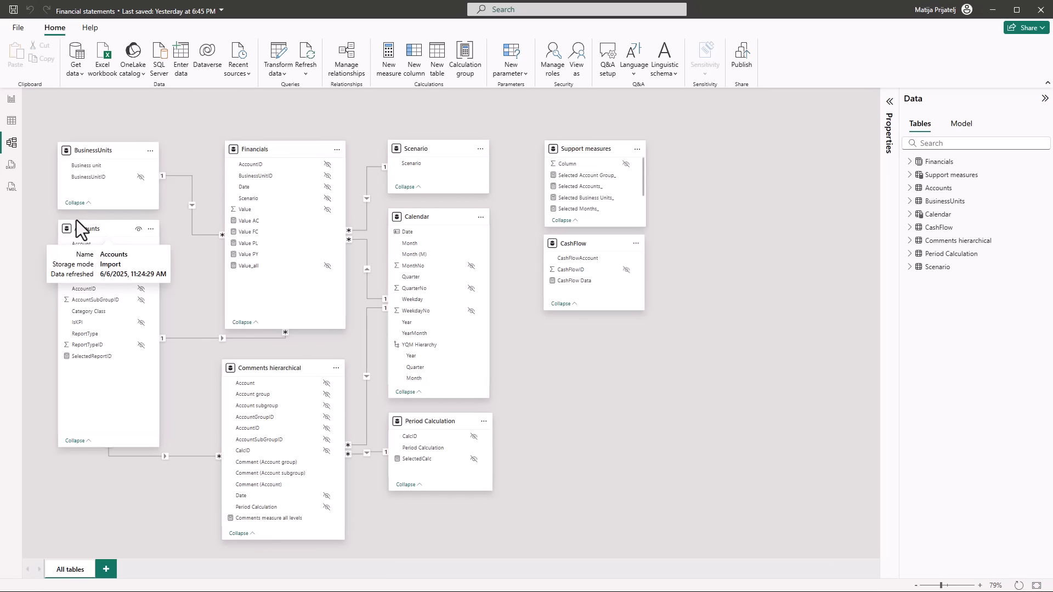
left_click(12, 121)
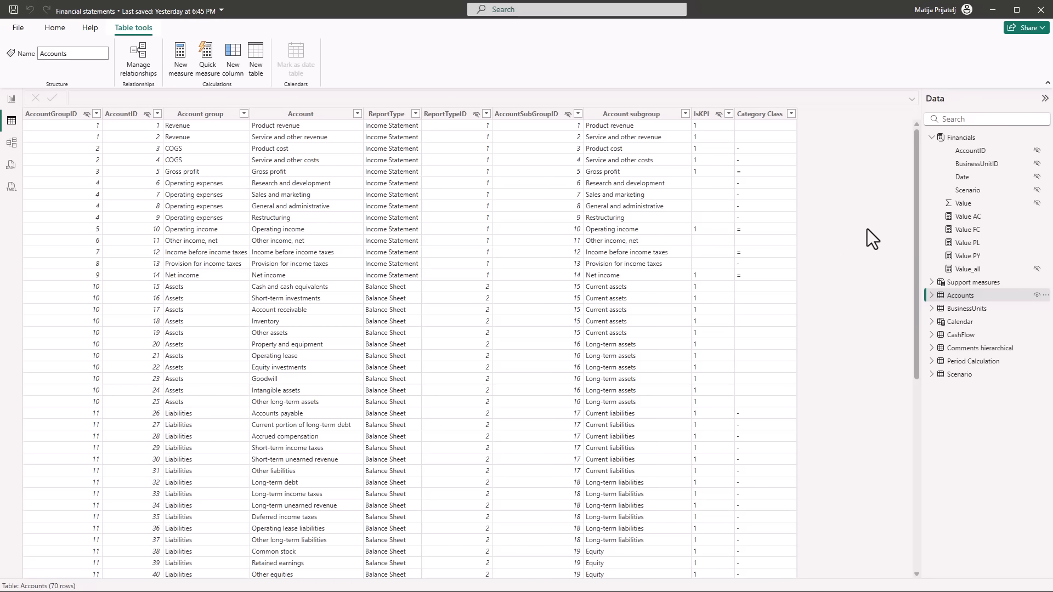
Return to the report, search the Power BI visuals gallery for "zebra" and limit it to AppSource visuals before closing the gallery.
left_click(11, 98)
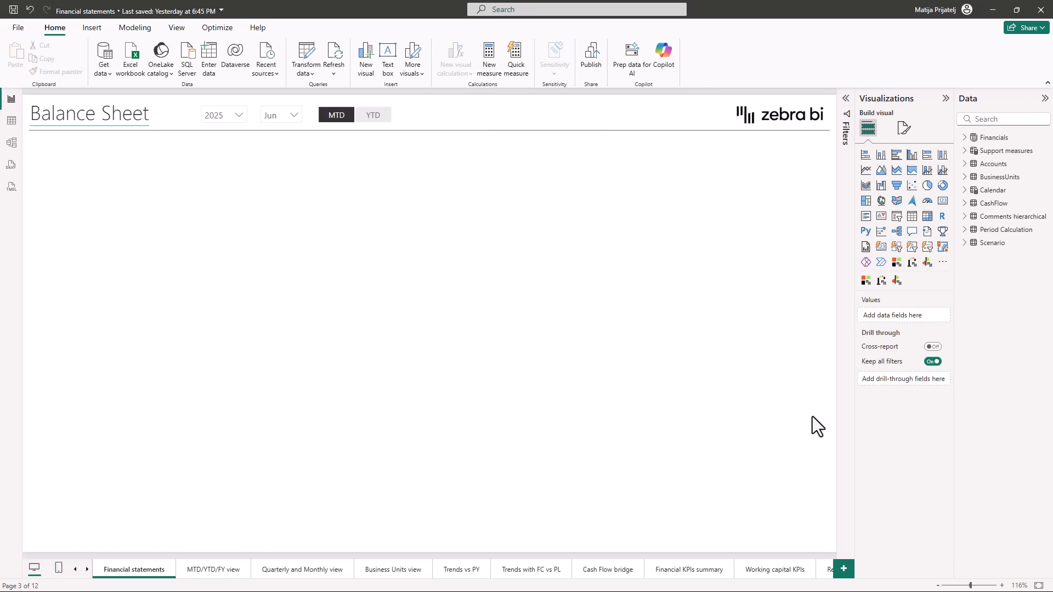
left_click(943, 263)
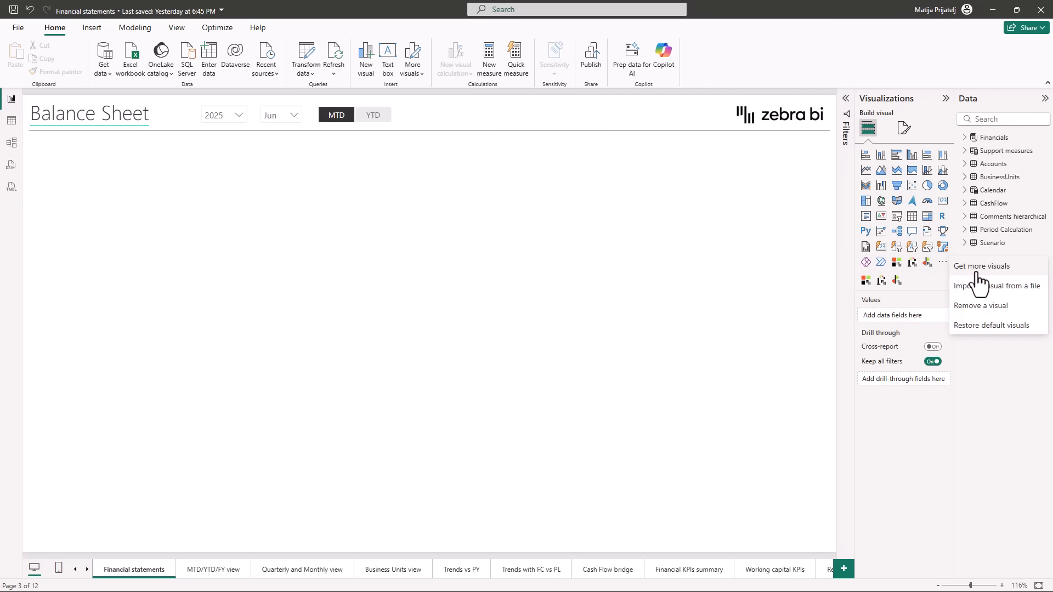
left_click(971, 268)
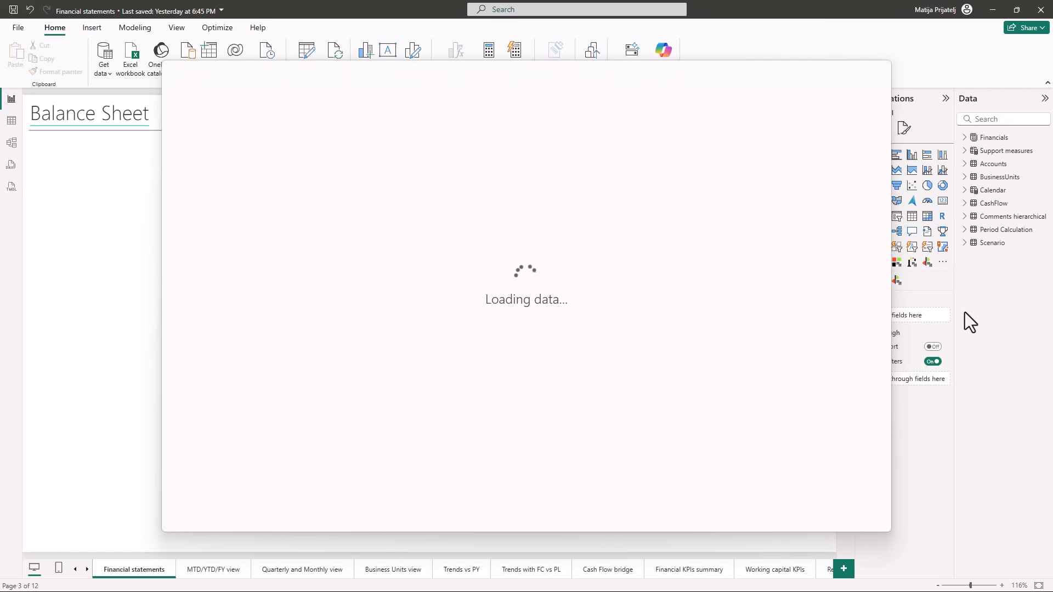
mouse_move(406, 313)
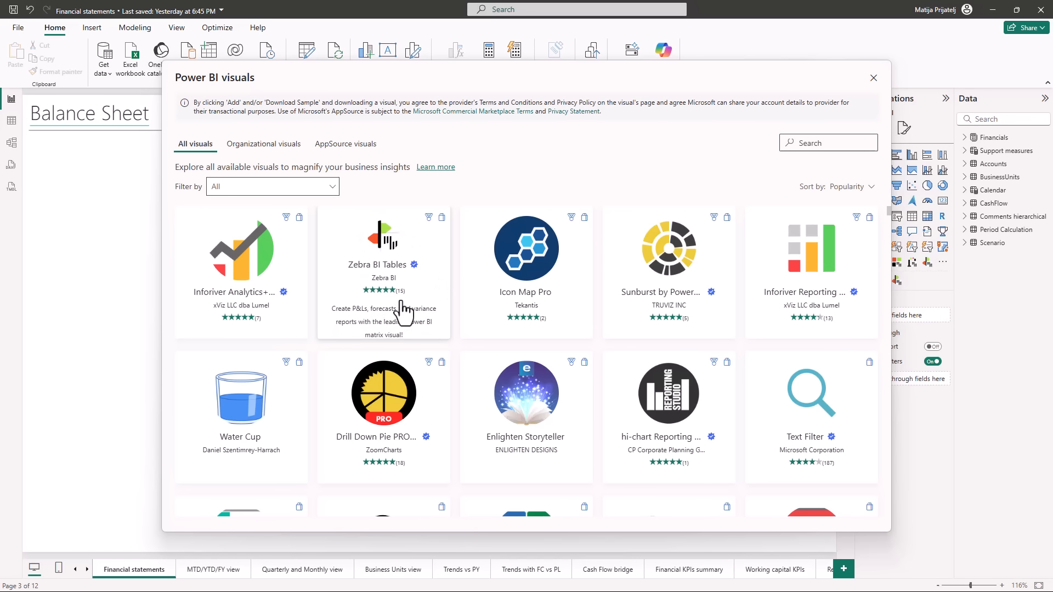
left_click(290, 191)
left_click(832, 142)
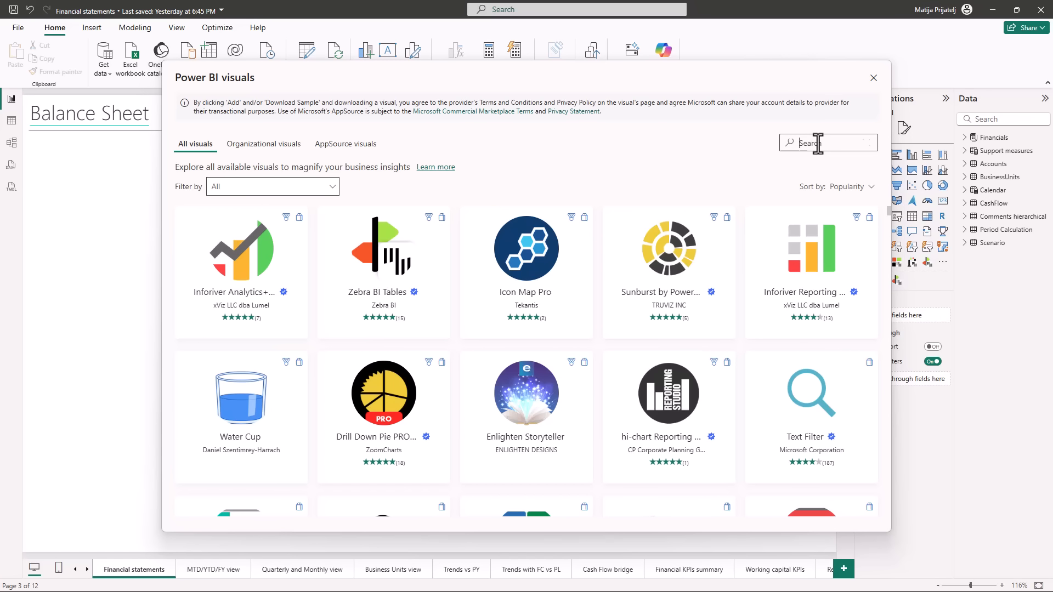
type("zebra")
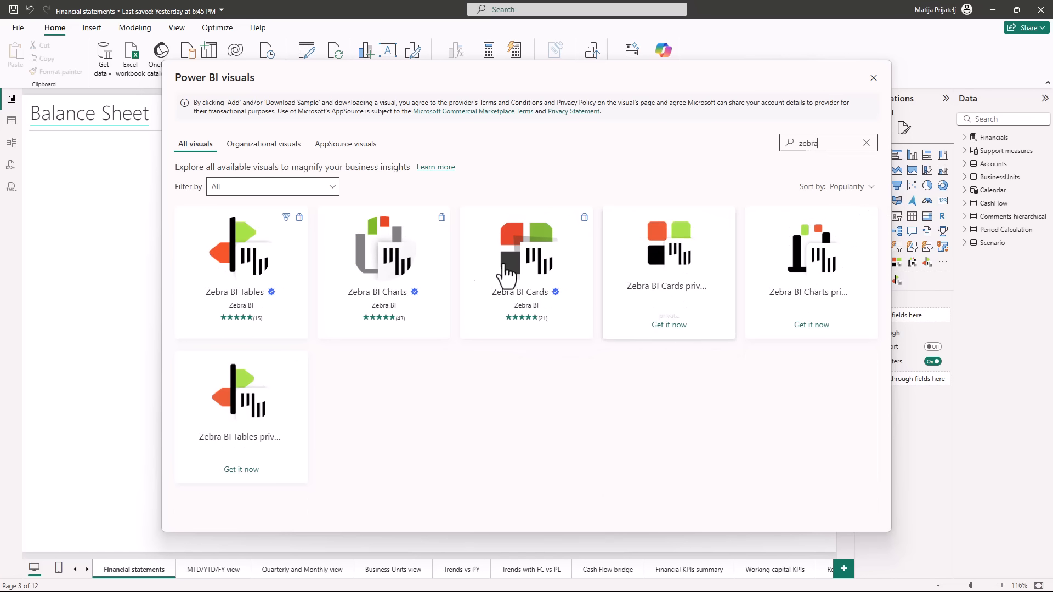
left_click(333, 146)
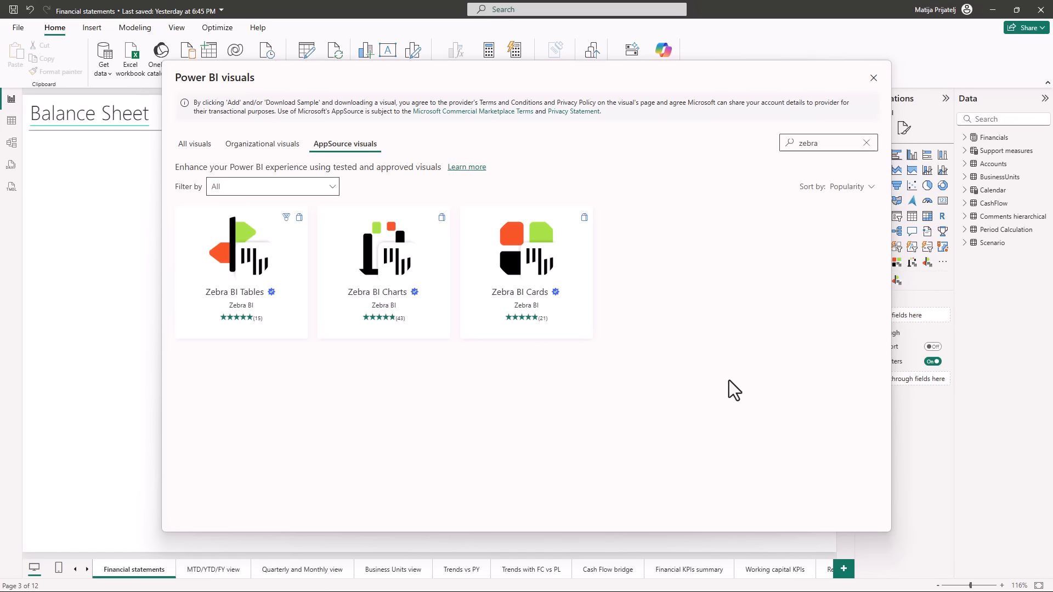
left_click(874, 78)
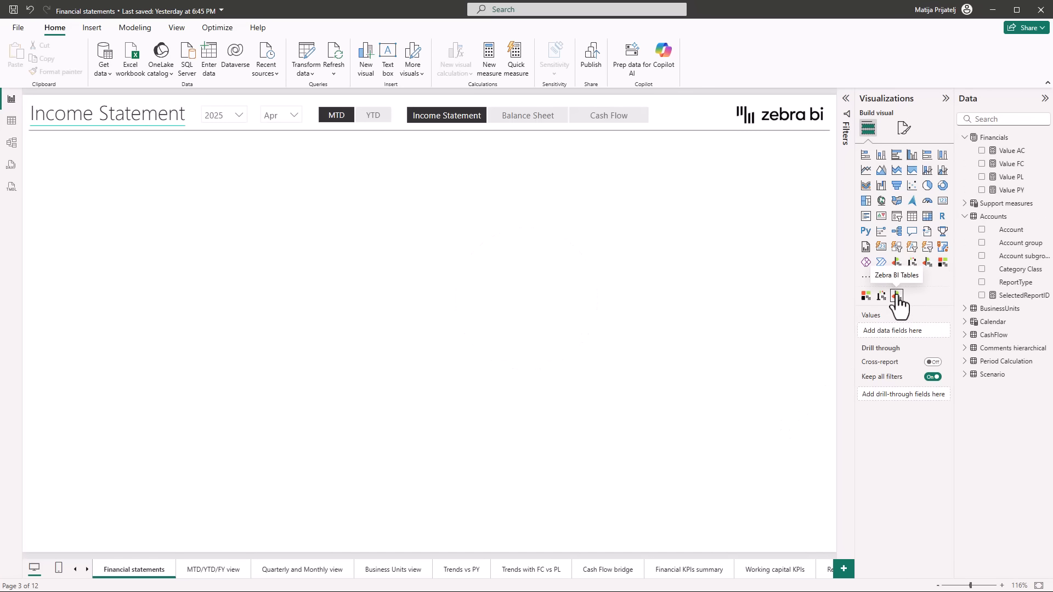
Add a Zebra BI Tables visual to the income statement page and resize it to fill the area below the header.
left_click(897, 296)
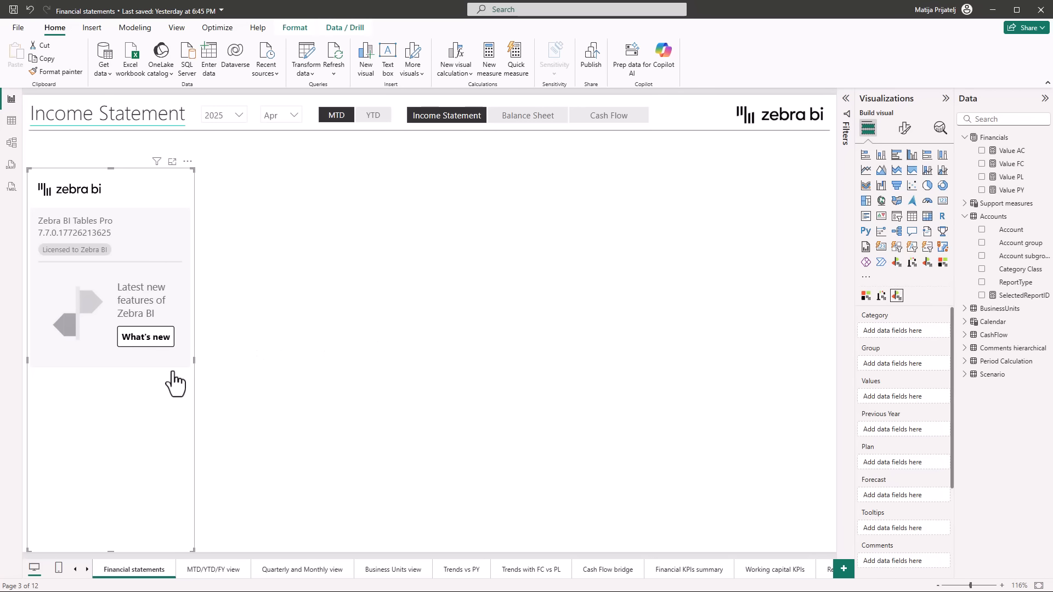
left_click_drag(197, 361, 826, 364)
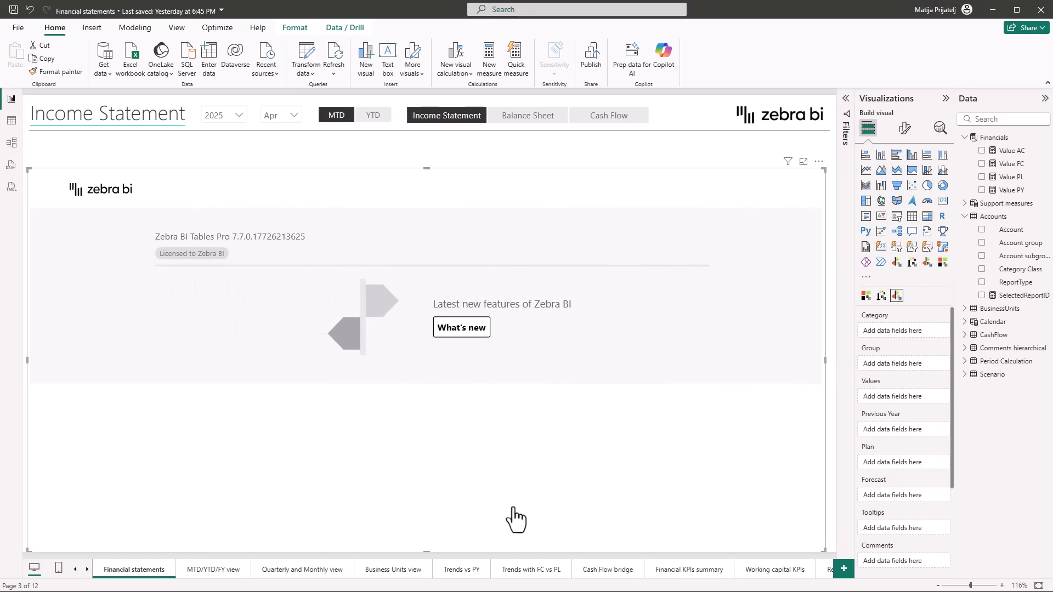
left_click_drag(432, 547, 427, 542)
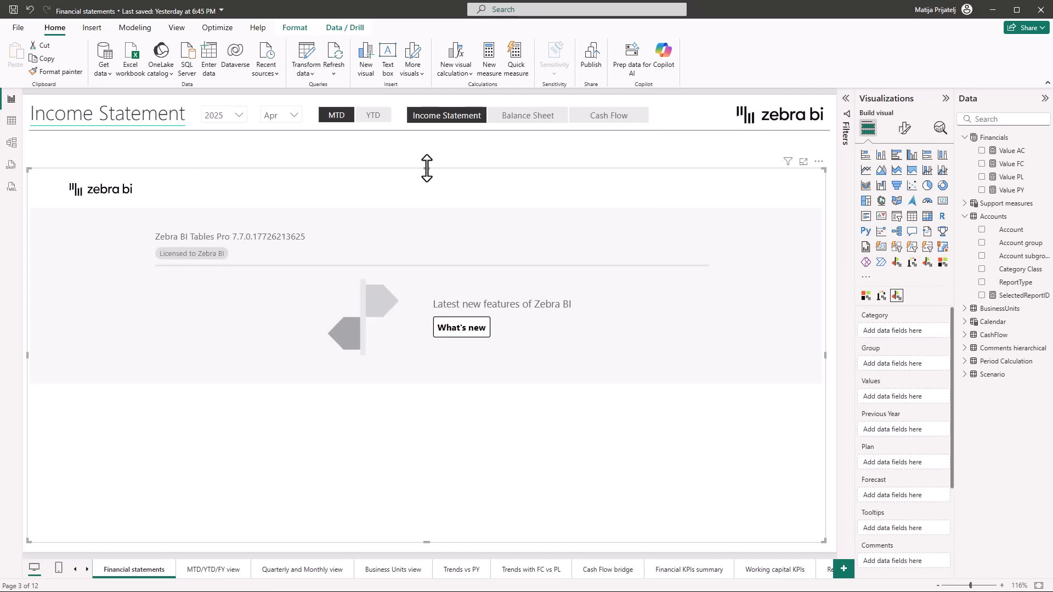
left_click_drag(426, 165, 428, 143)
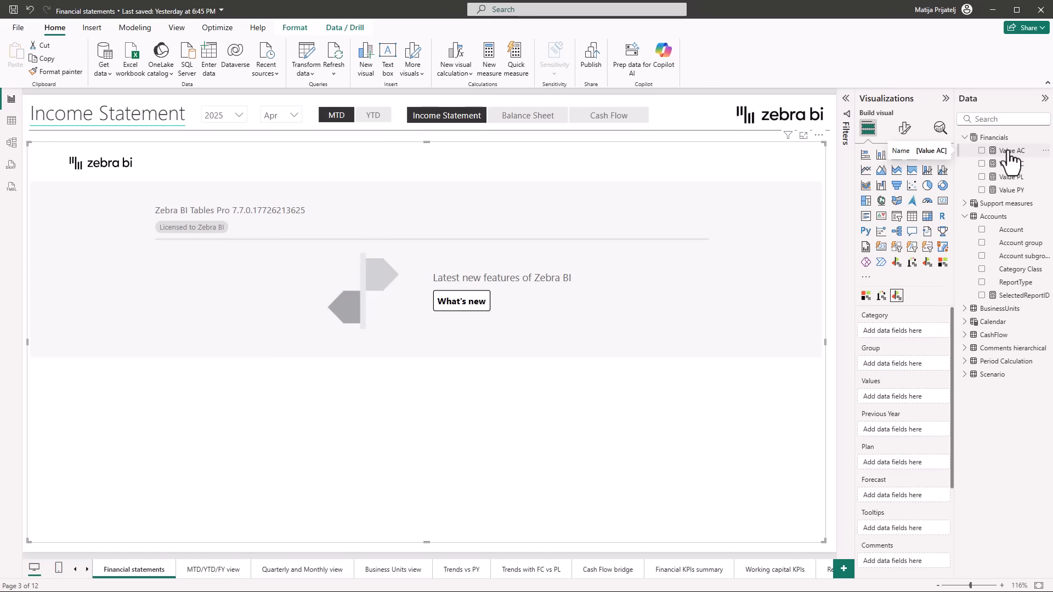
Show Value AC by Account, nested under Account group, and check the hierarchy by expanding and collapsing Revenue.
left_click_drag(1011, 156, 903, 397)
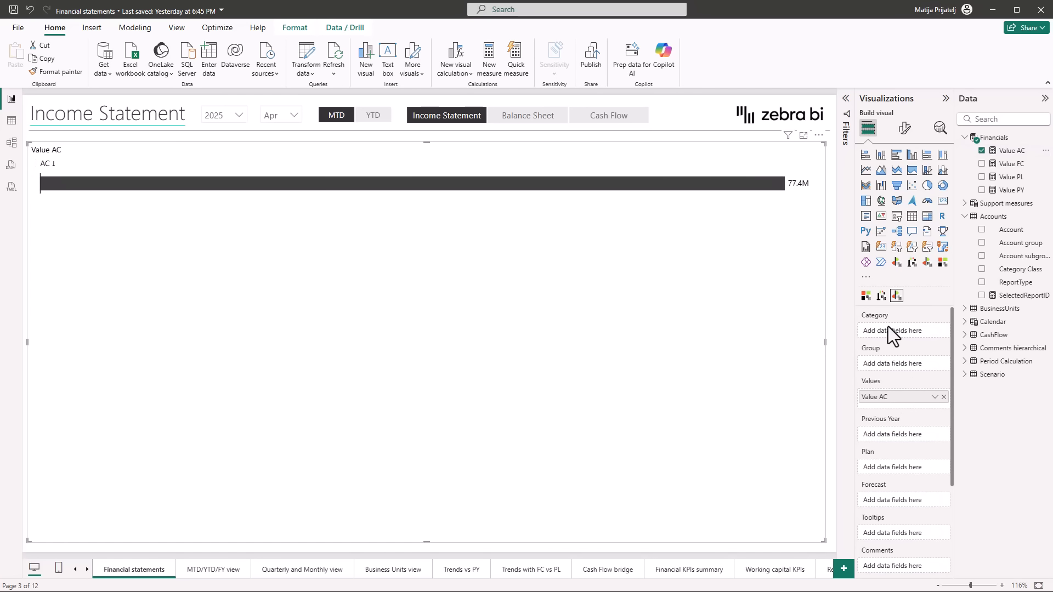
left_click_drag(1011, 231, 911, 334)
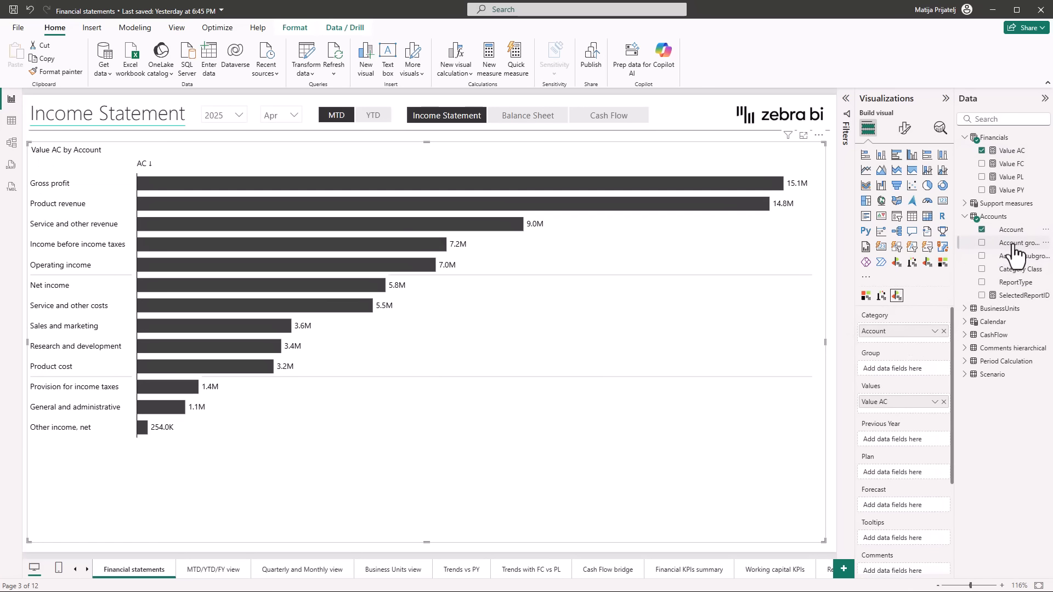
left_click_drag(1010, 243, 909, 328)
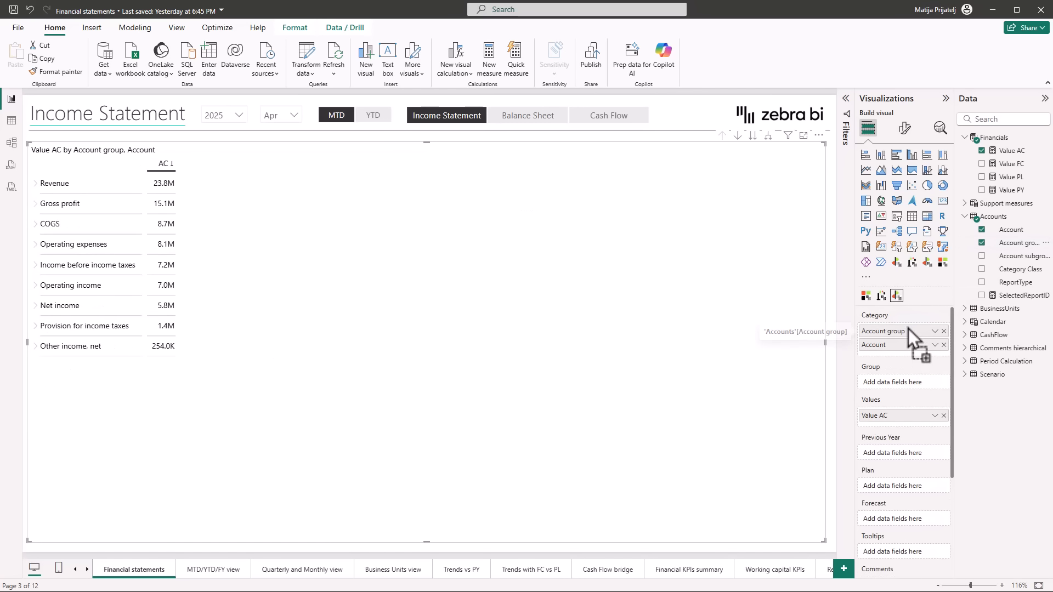
left_click(34, 186)
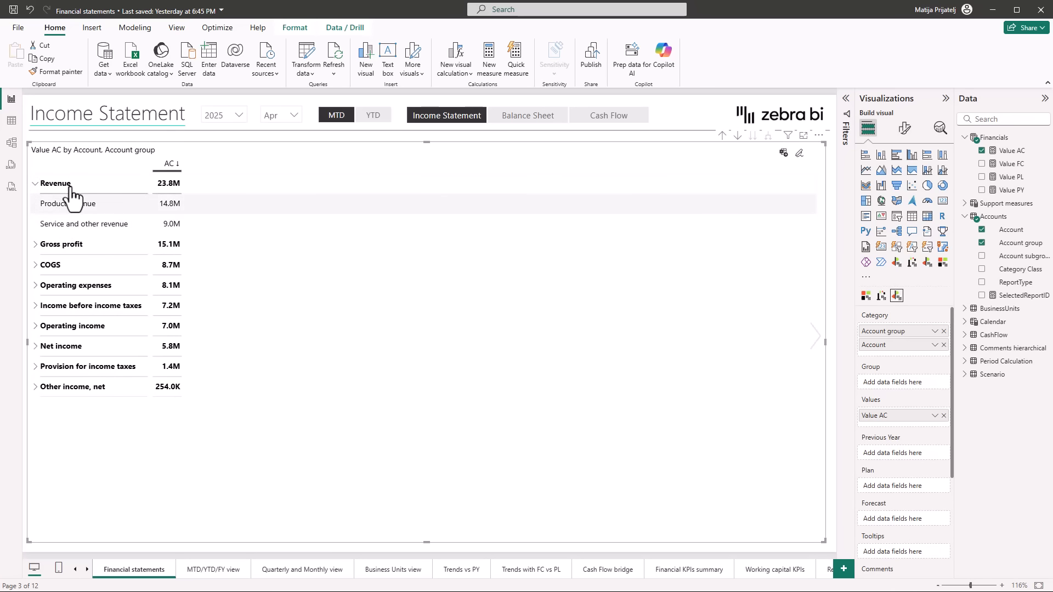
left_click(34, 187)
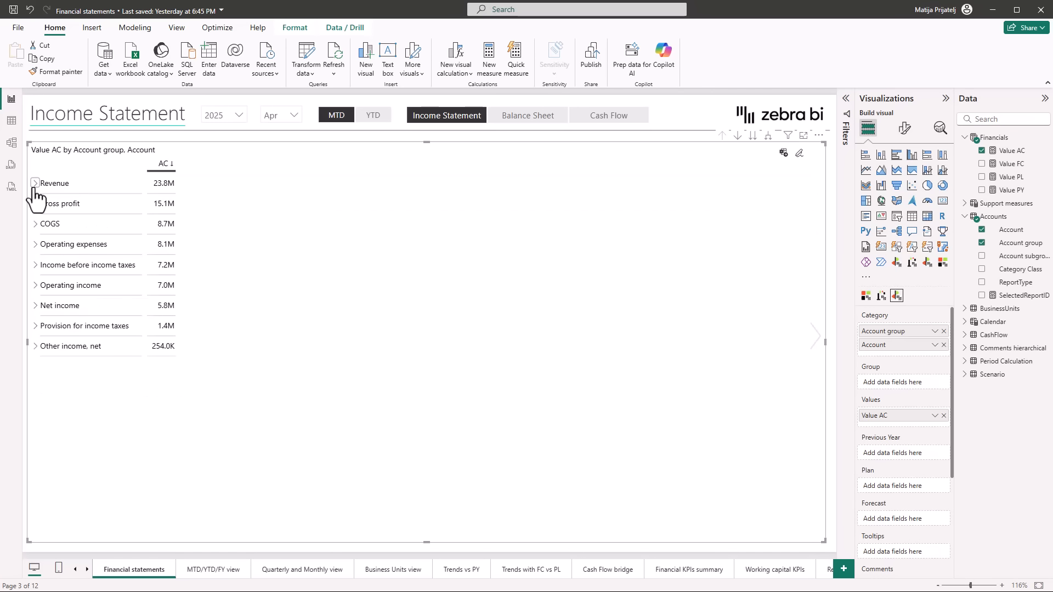
Reset the AC column's sorting to the original account order and display the column as a waterfall chart.
left_click(162, 165)
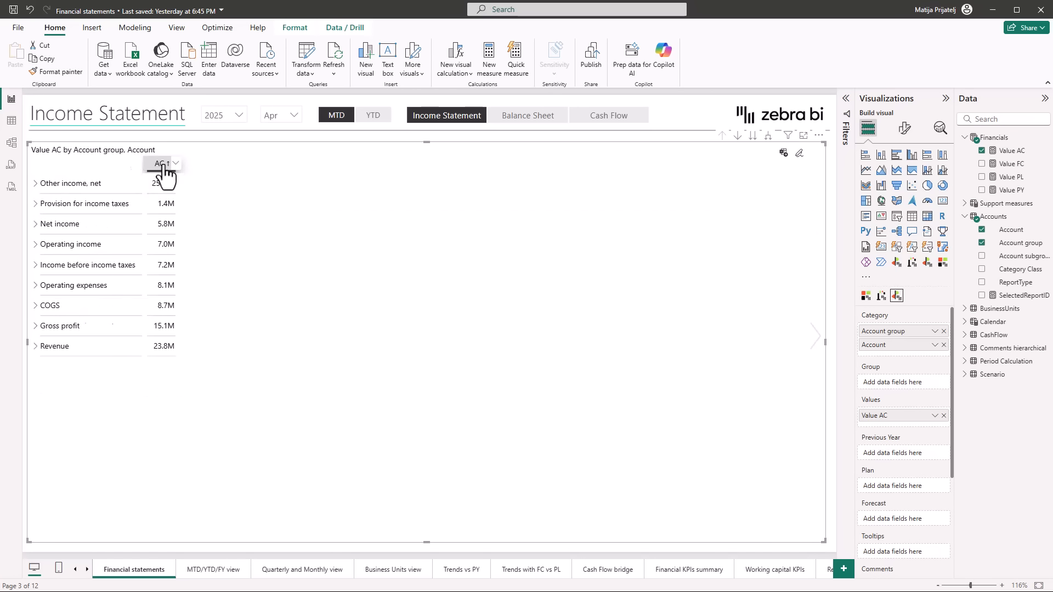
left_click(163, 164)
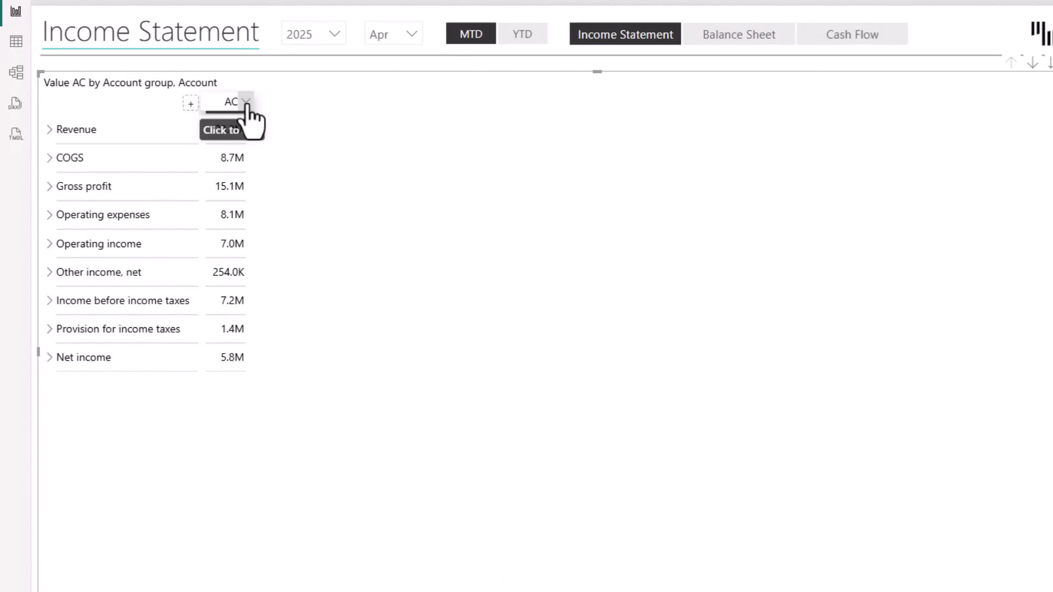
left_click(246, 102)
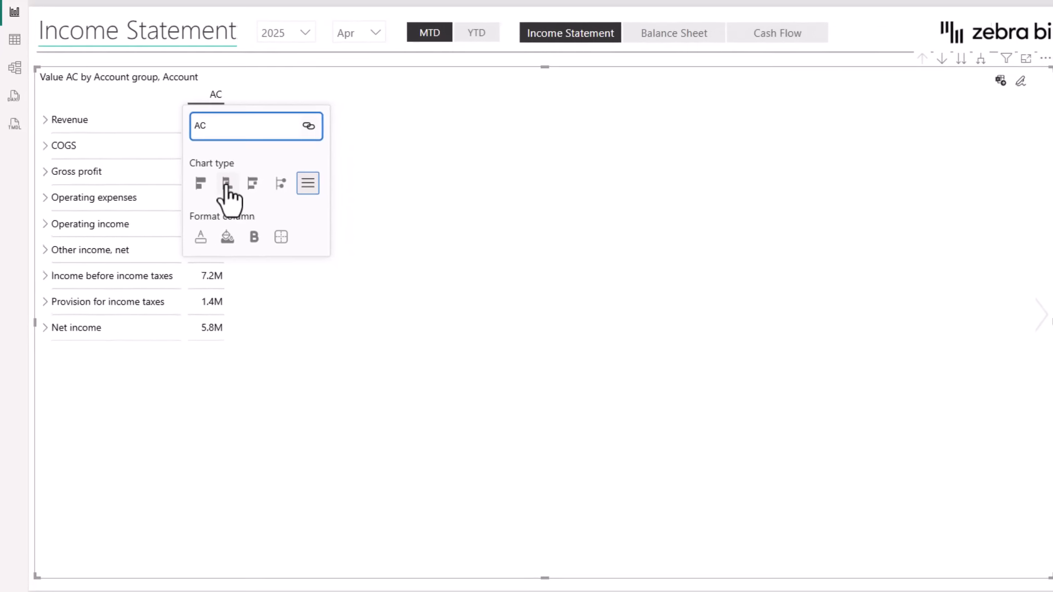
left_click(227, 185)
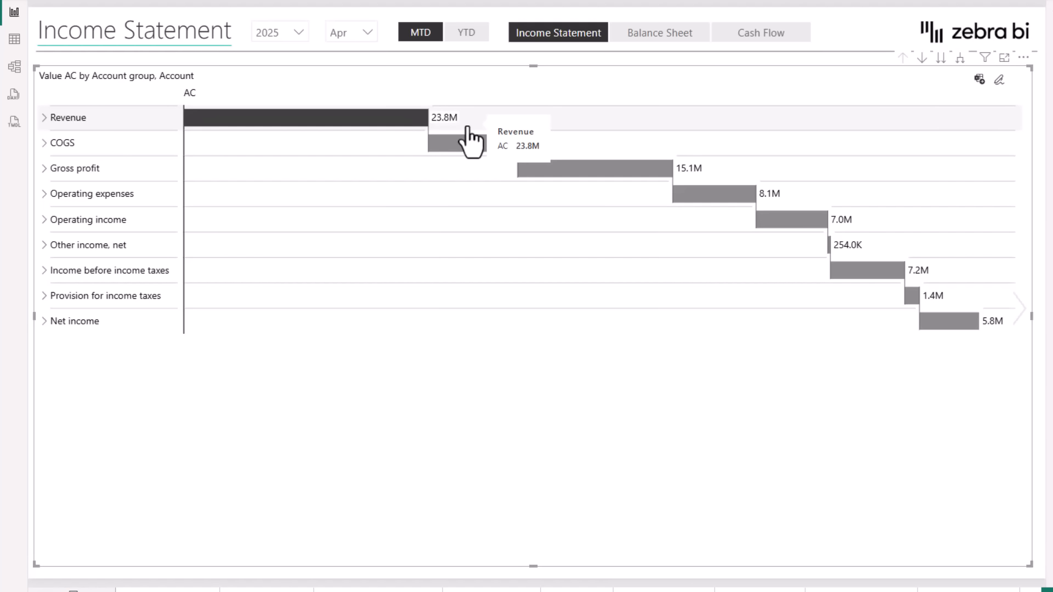
Invert the COGS row and mark the Gross profit row as a result.
right_click(129, 160)
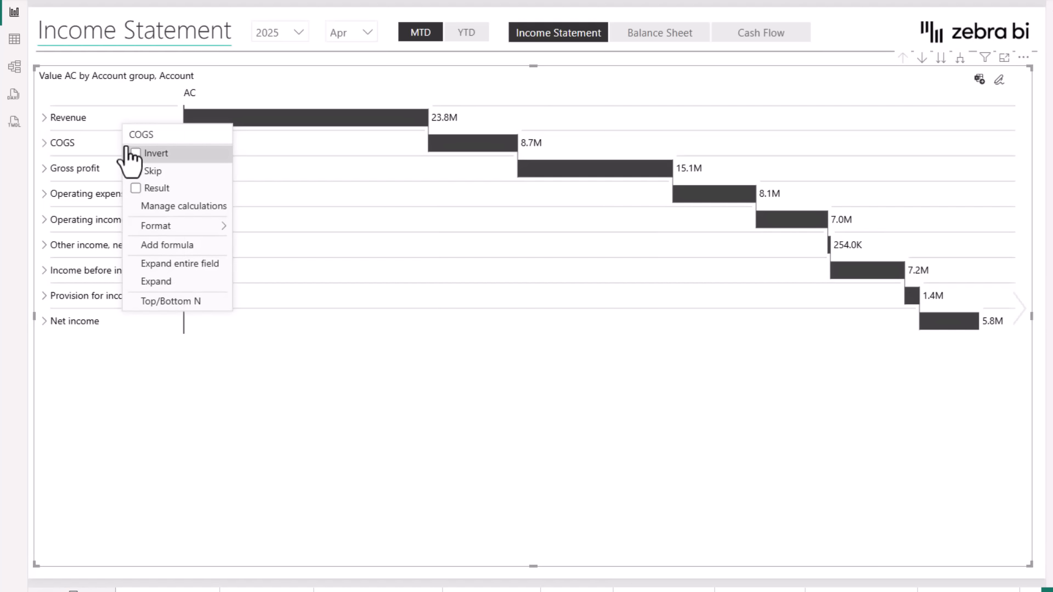
left_click(137, 153)
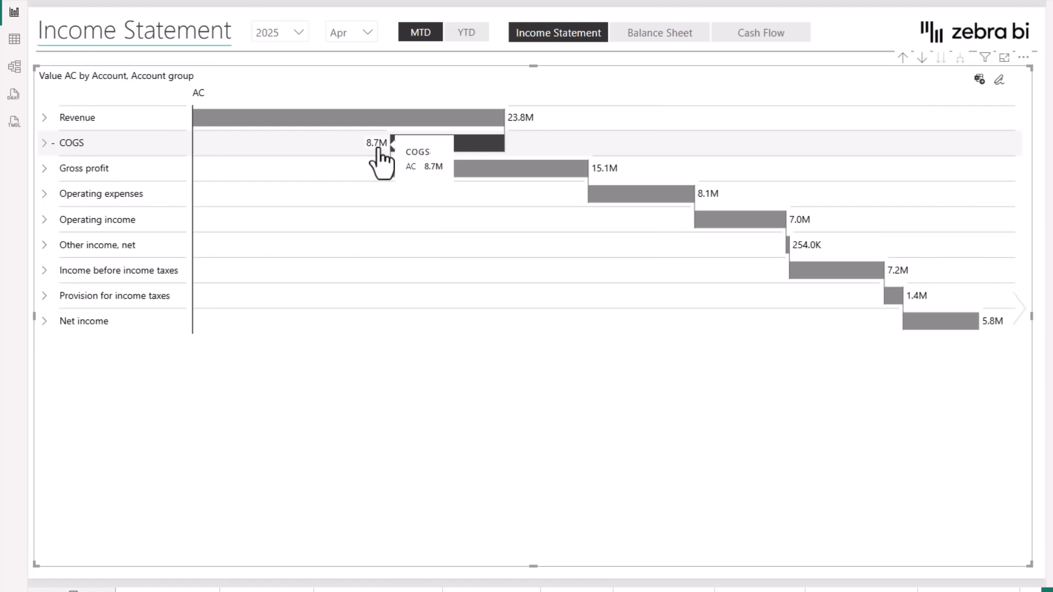
left_click(104, 173)
left_click(101, 171)
left_click(102, 173)
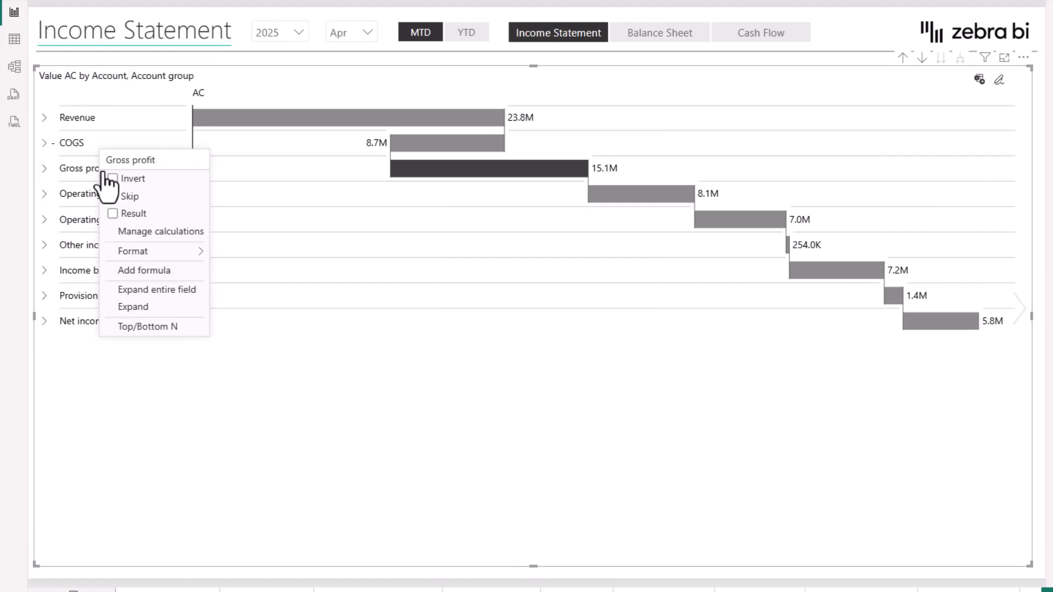
left_click(113, 214)
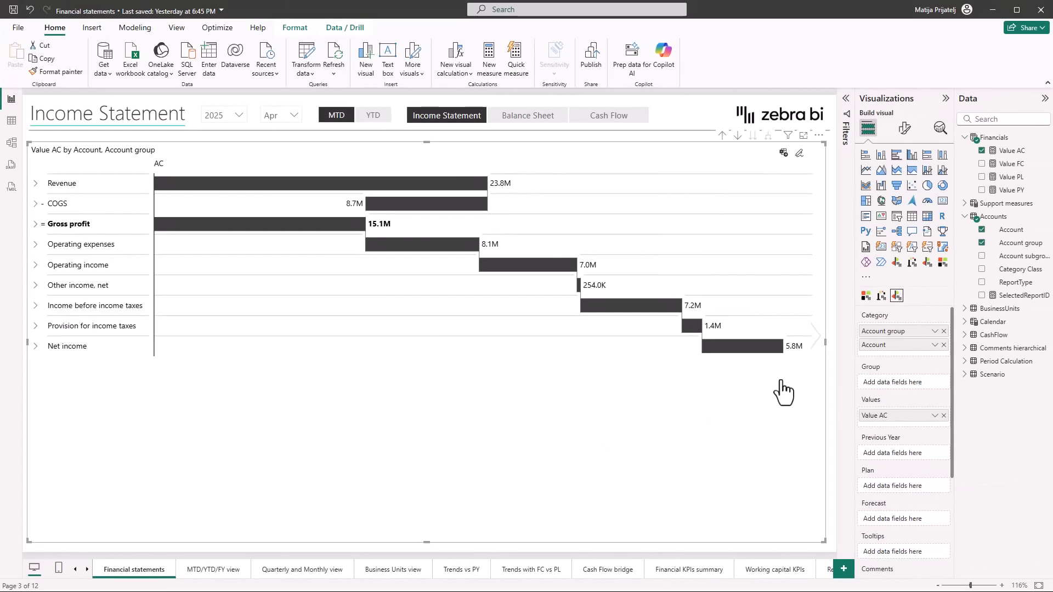
Assign the Category Class field as the visual's category class and the Value PL measure as its plan.
scroll(909, 373, "down", 5)
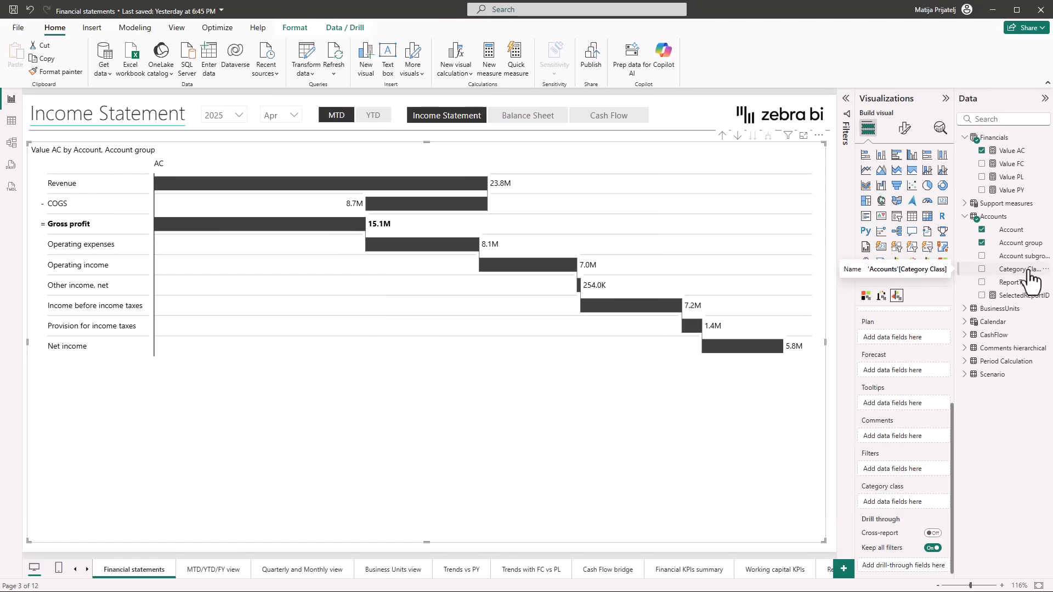
left_click_drag(1030, 273, 907, 505)
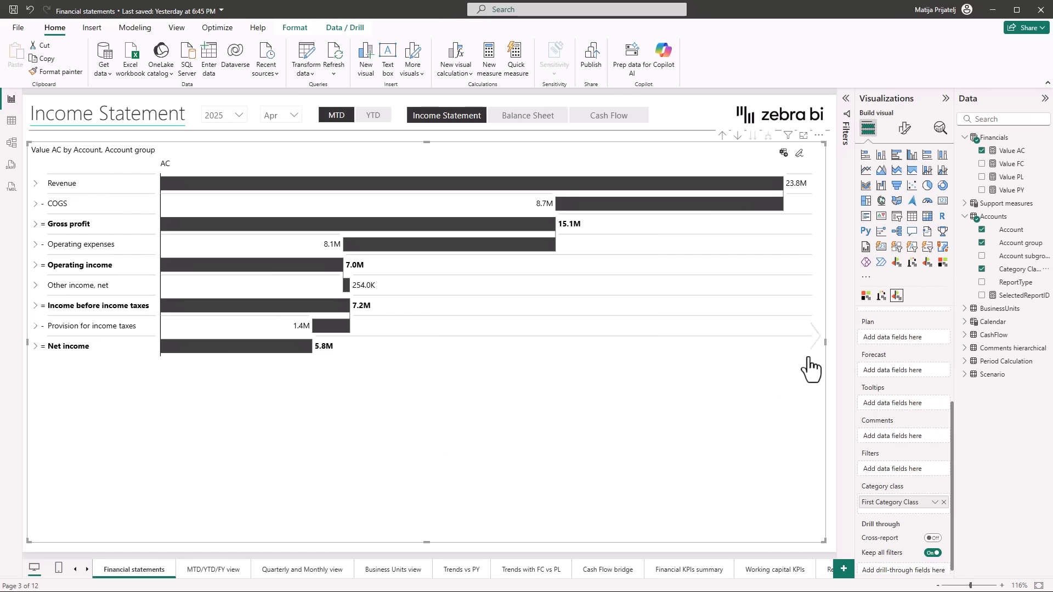
left_click_drag(1004, 182, 911, 335)
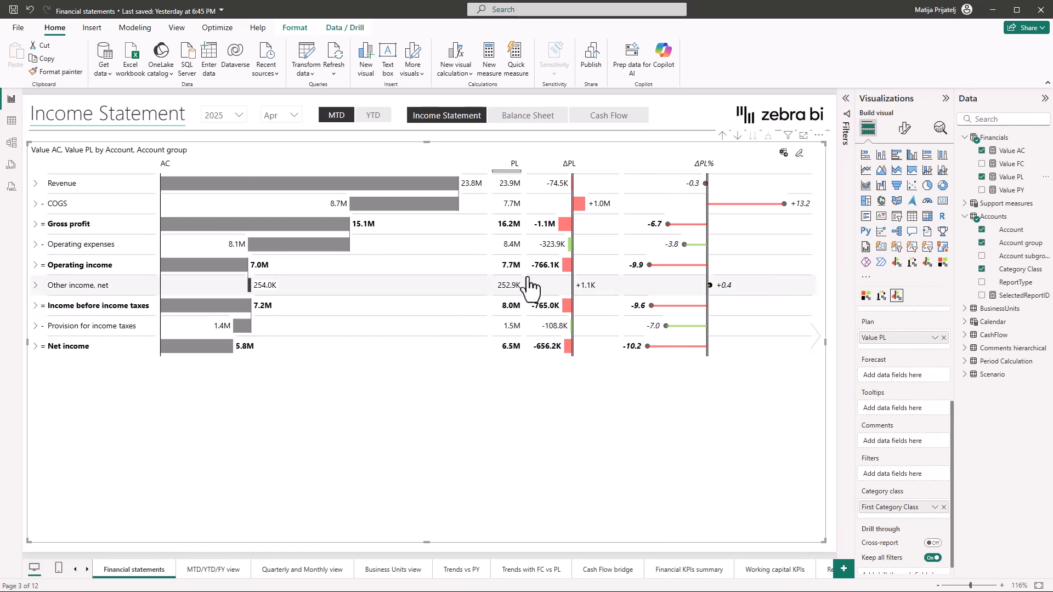
Hide the PL column and expand the Revenue, COGS and Operating expenses groups in the table.
left_click(522, 165)
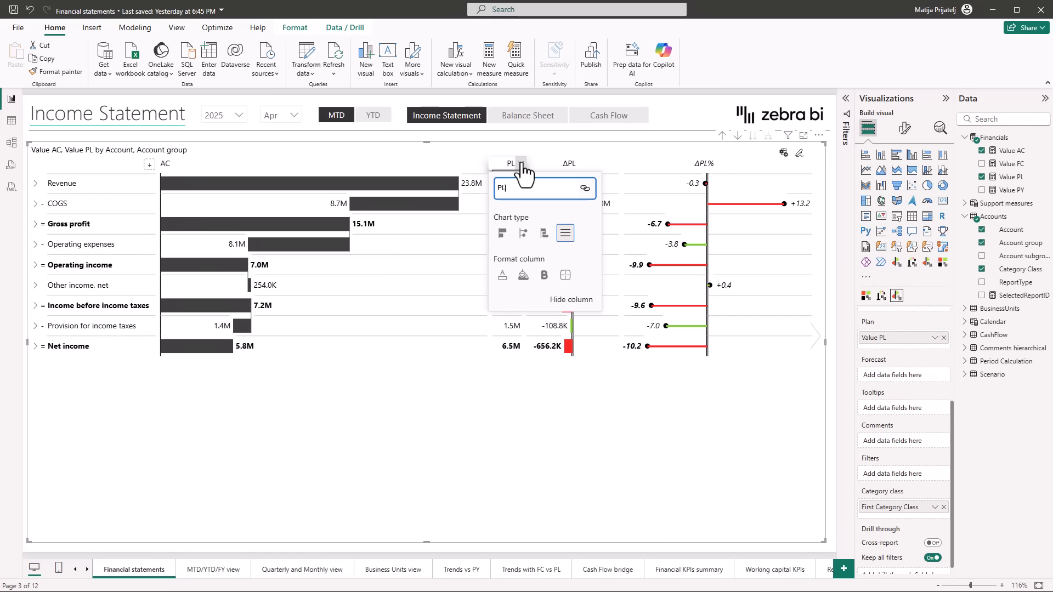
left_click(562, 303)
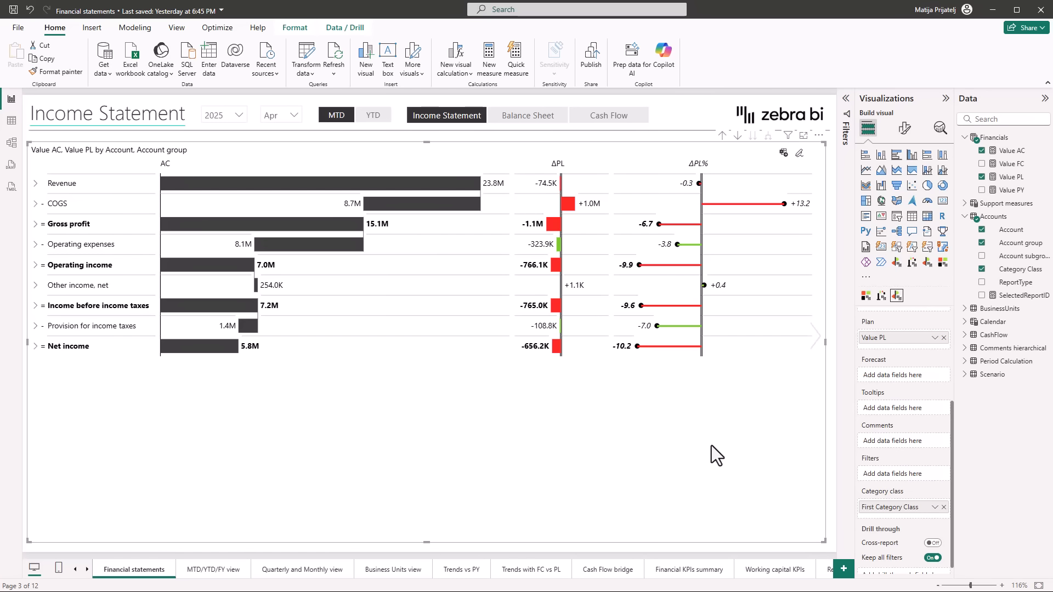
left_click(35, 184)
left_click(36, 244)
left_click(36, 326)
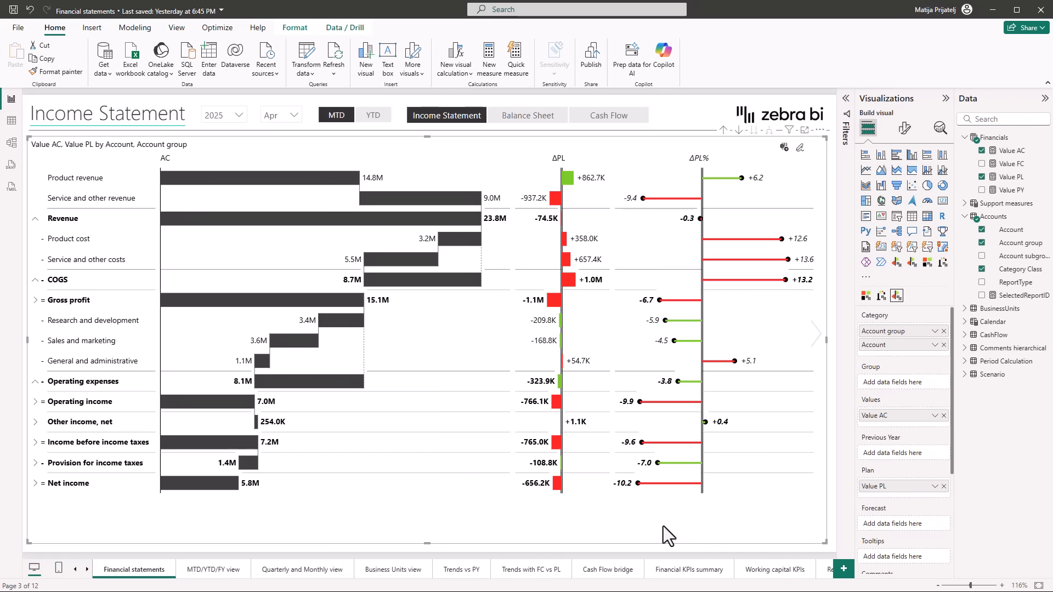
Add a formula after the Gross profit row named Gross Margin %, defined as [Gross profit] / [Revenue].
left_click(68, 302)
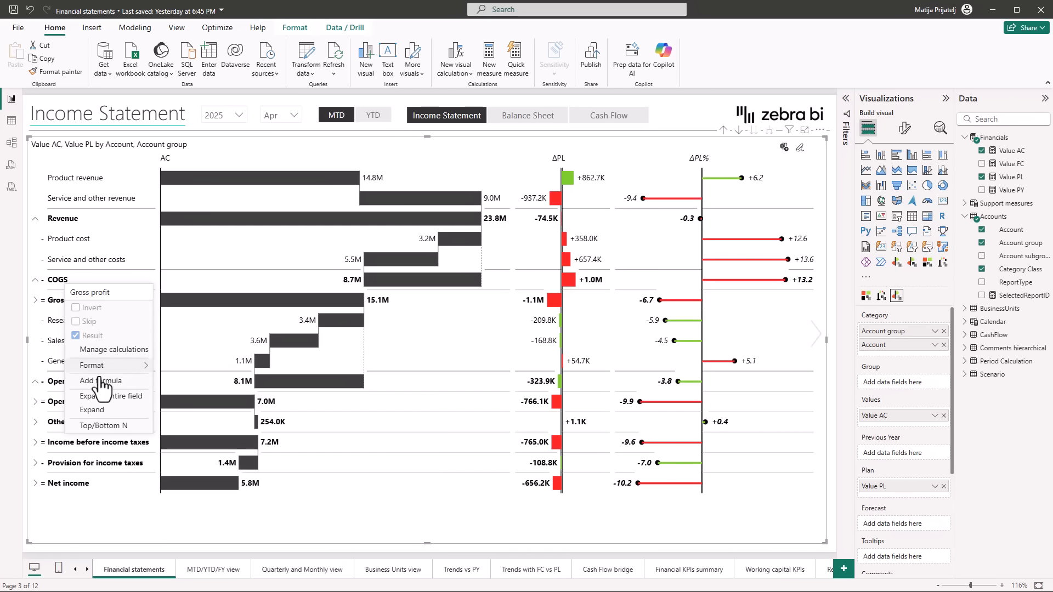
left_click(118, 382)
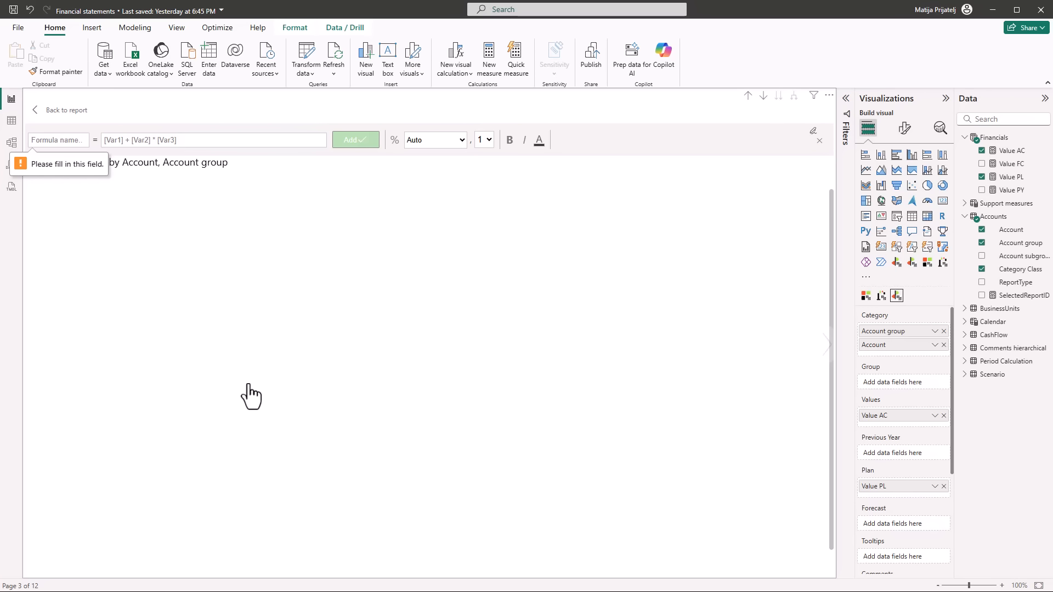
type("Gr")
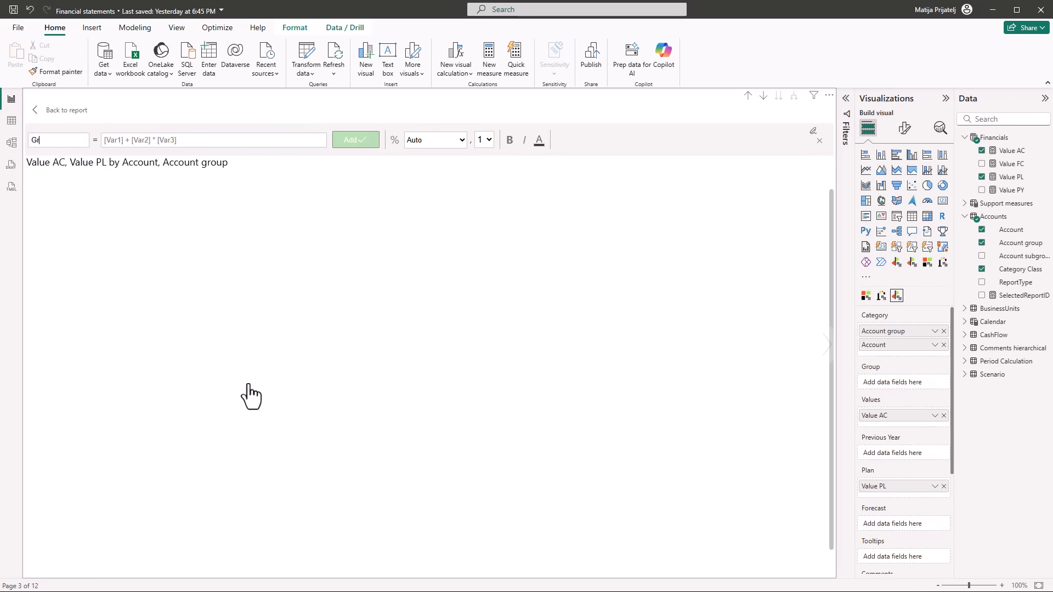
type("oss Margin")
type(" %")
type("[Gross profit] ")
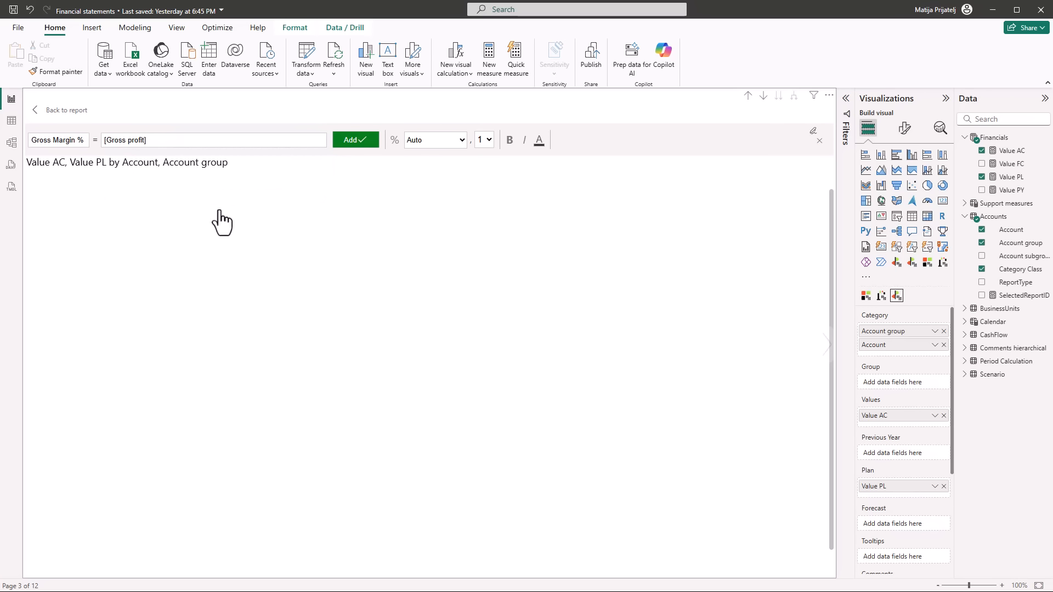
type("/ Re")
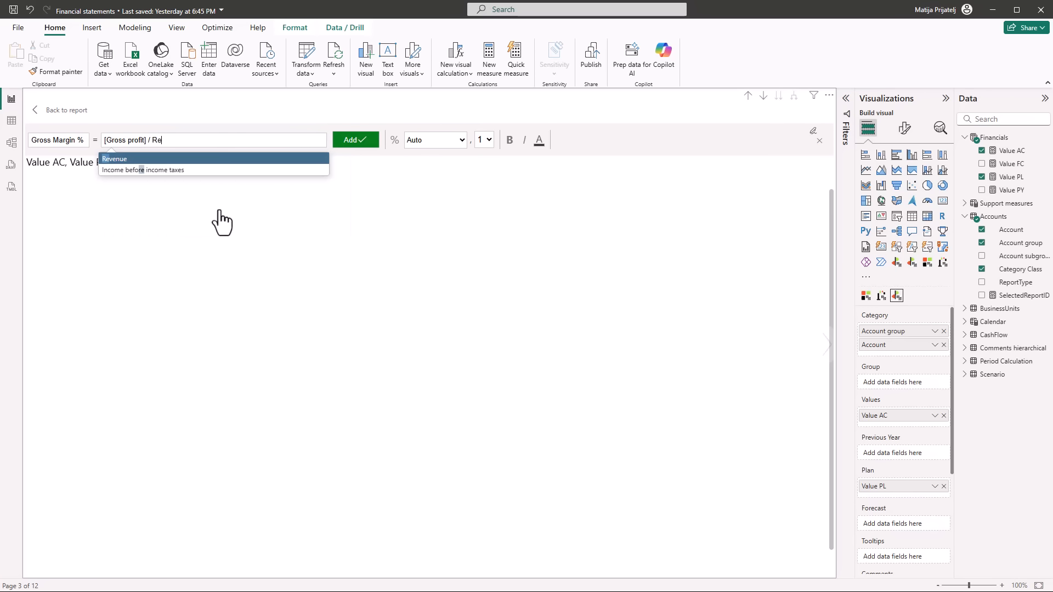
key("Tab")
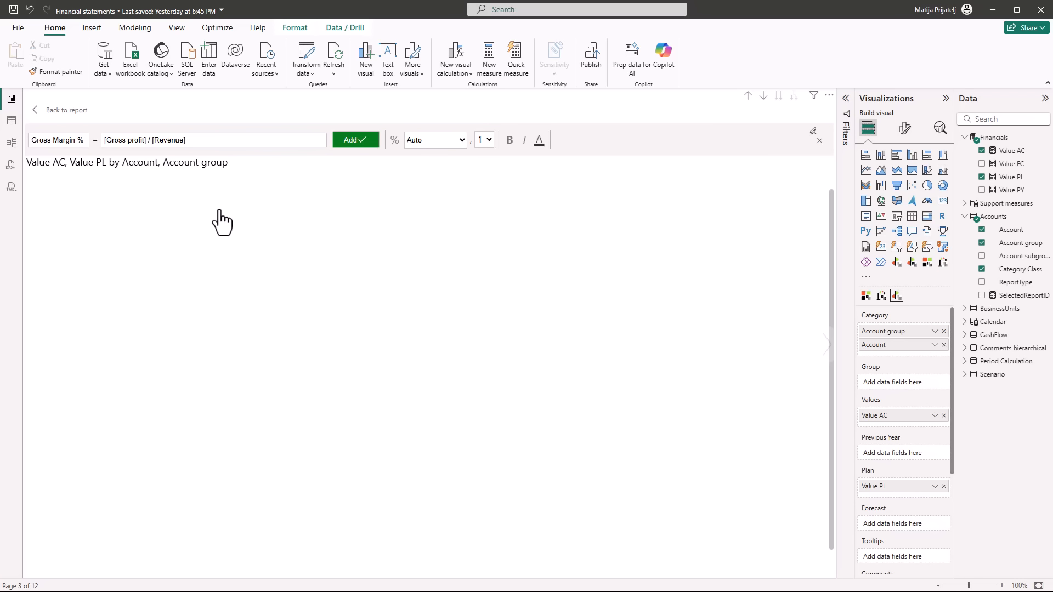
Format the Gross Margin % formula as a percentage with a light blue font colour and add it to the table.
left_click(395, 140)
left_click(539, 140)
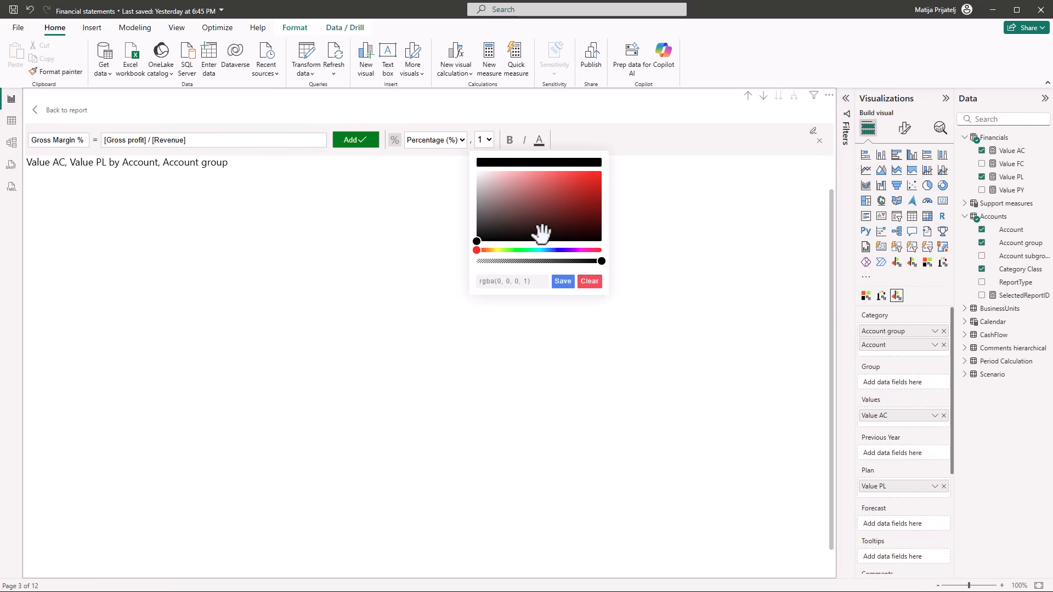
left_click_drag(546, 250, 544, 250)
left_click_drag(566, 217, 575, 172)
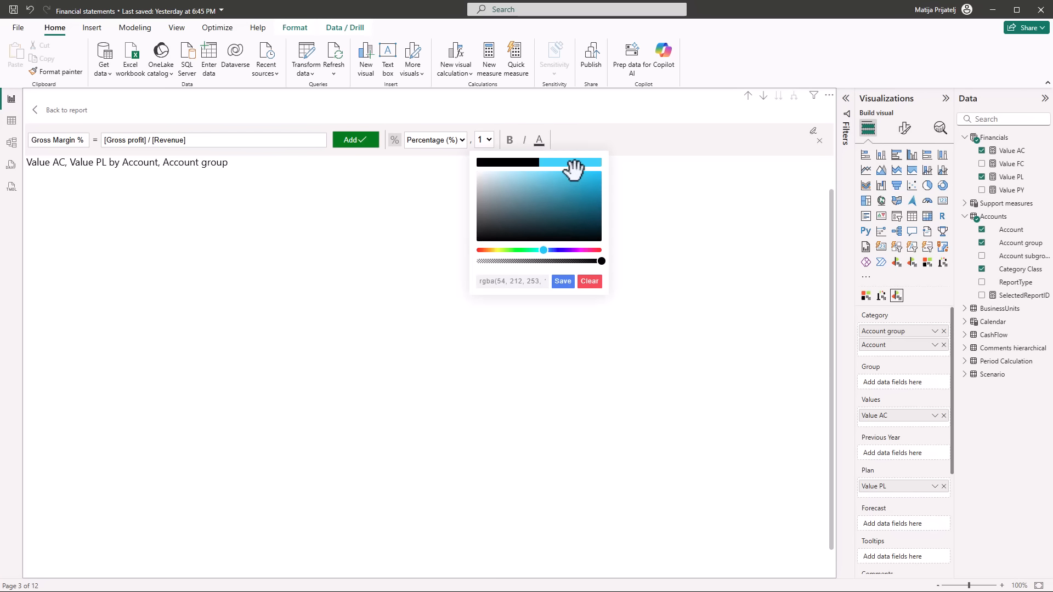
left_click(563, 281)
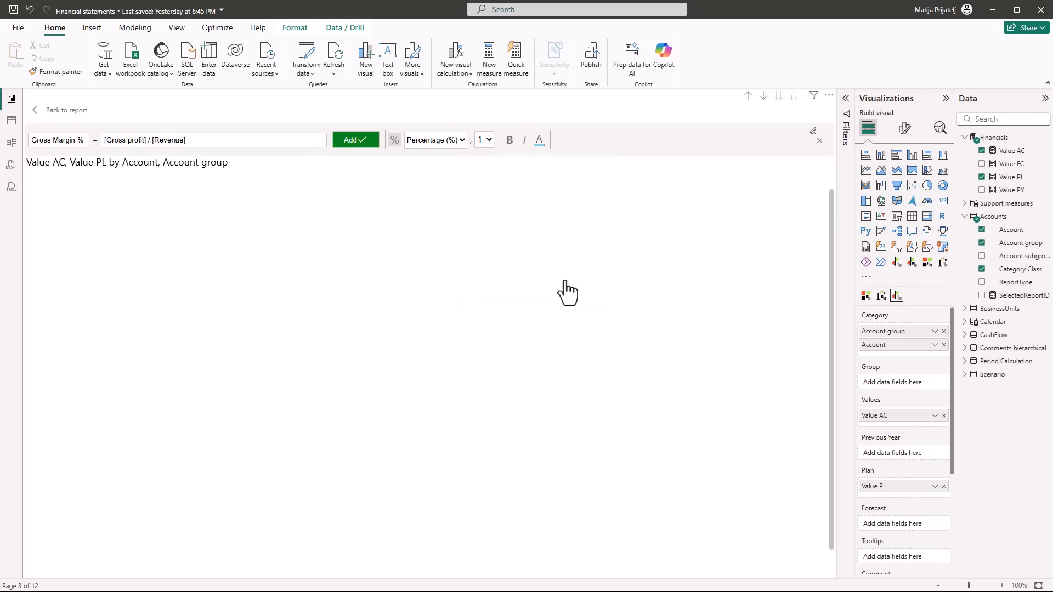
left_click(351, 141)
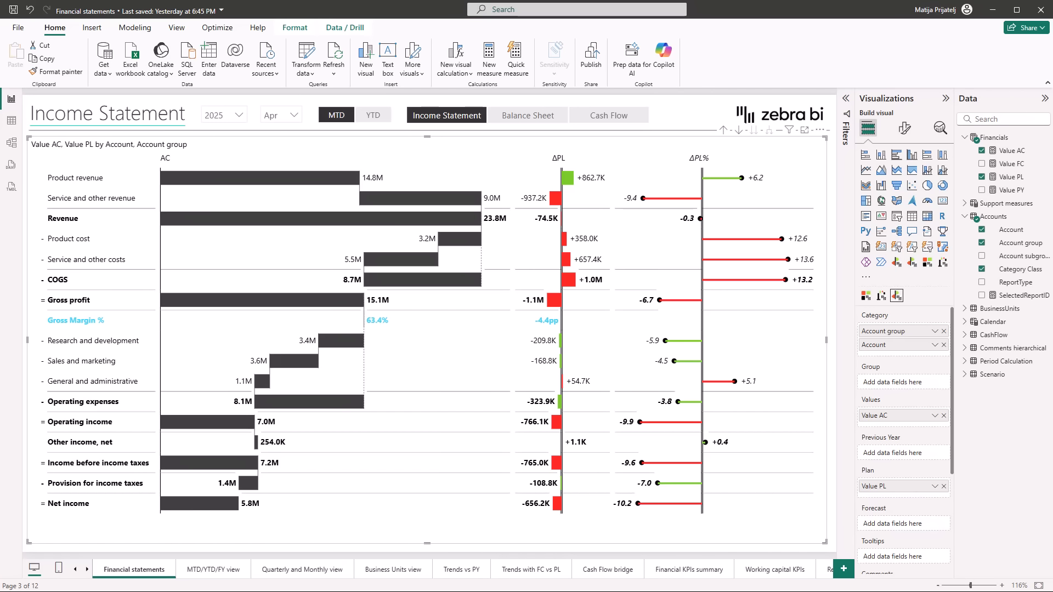
Add a formula after the Operating income row named Operating Income Margin %, defined as [Operating income] / [Revenue].
left_click(82, 421)
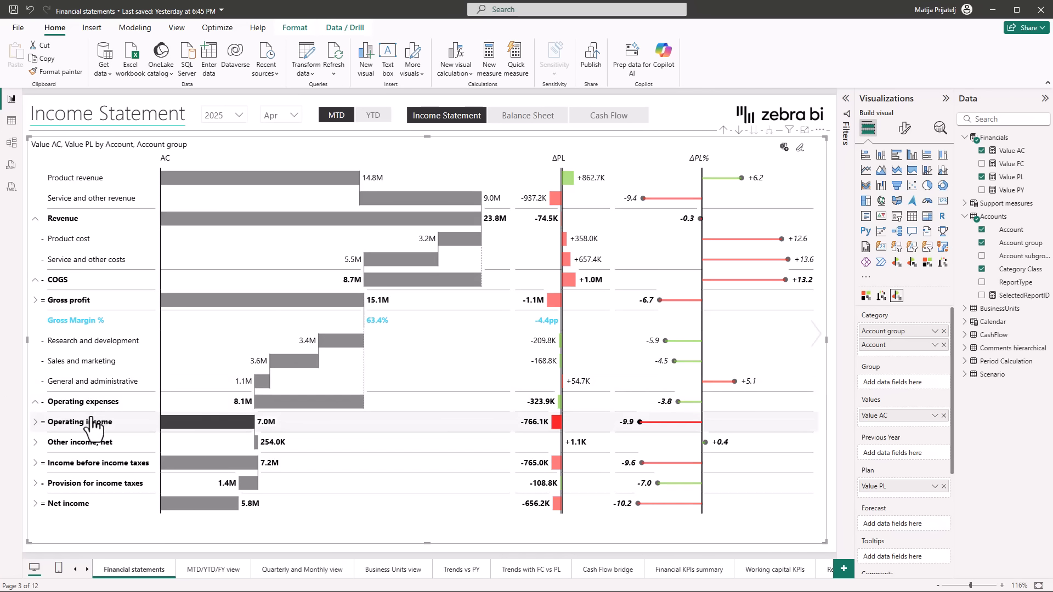
right_click(88, 430)
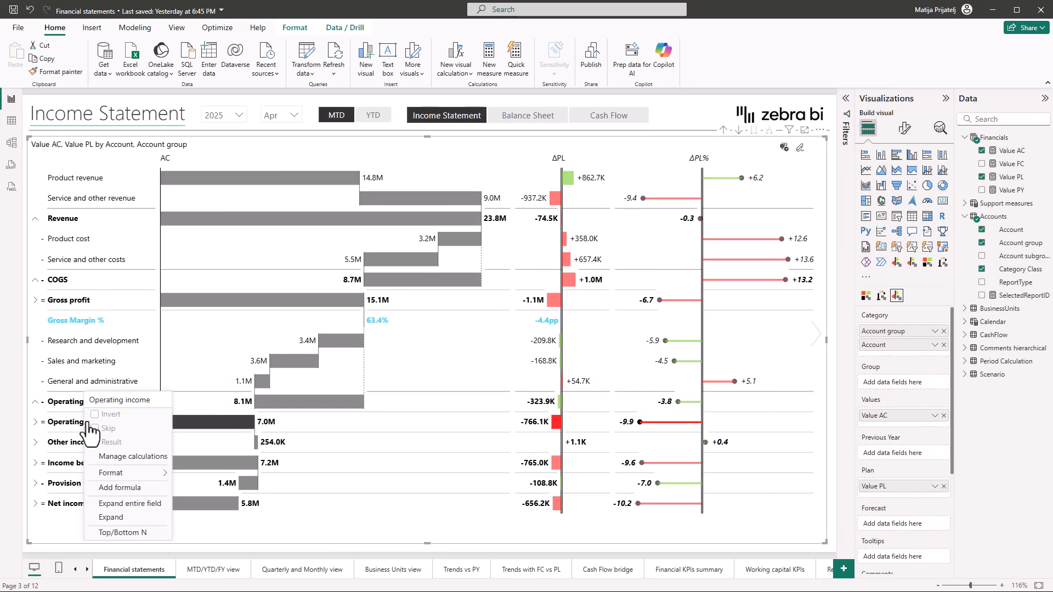
left_click(128, 488)
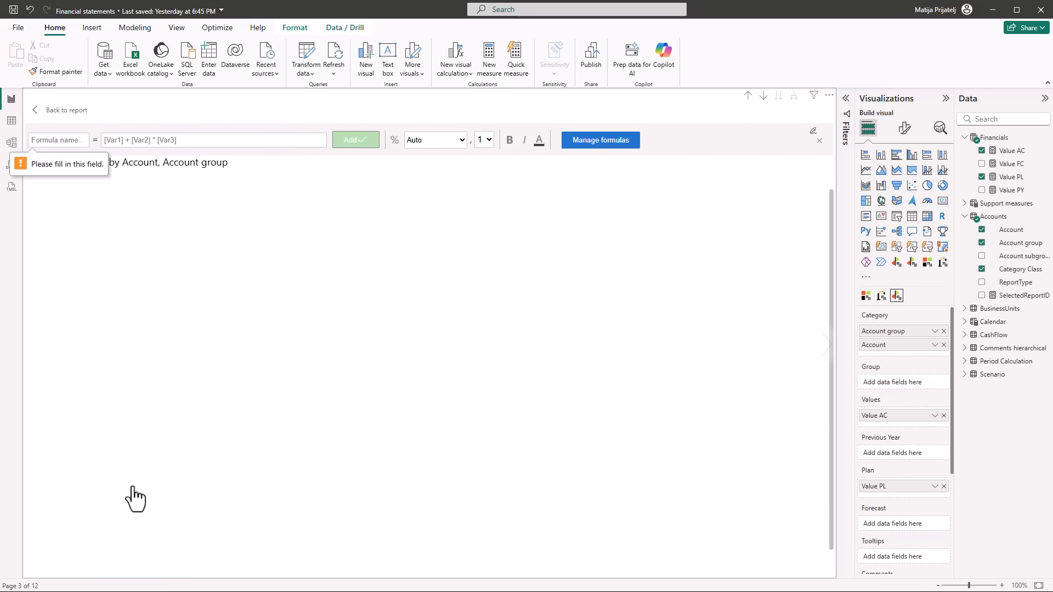
type("Ope")
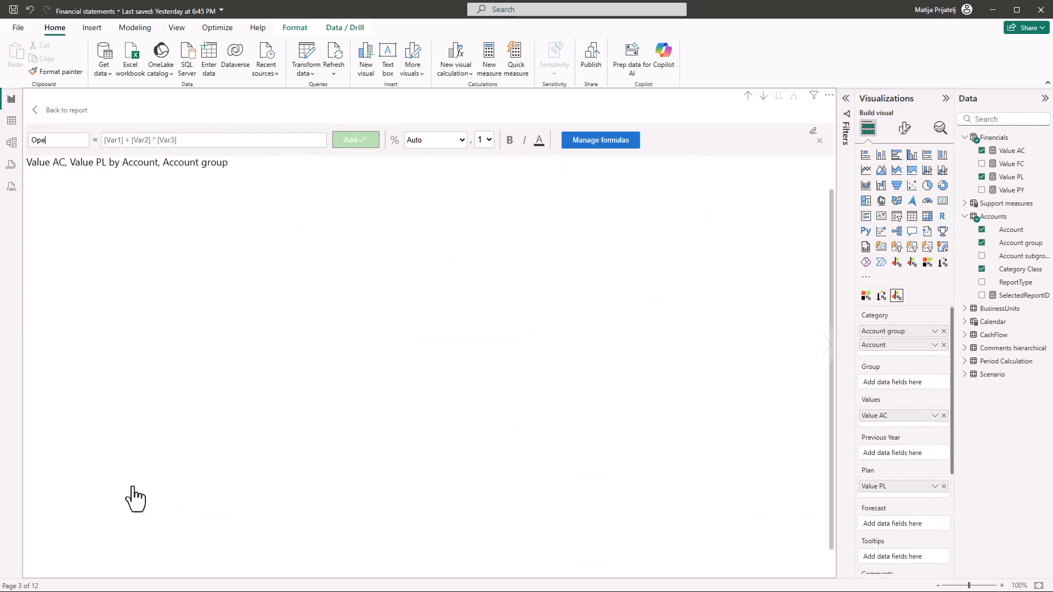
type("rating Income Margin %")
left_click(183, 140)
type("Op")
key("Tab")
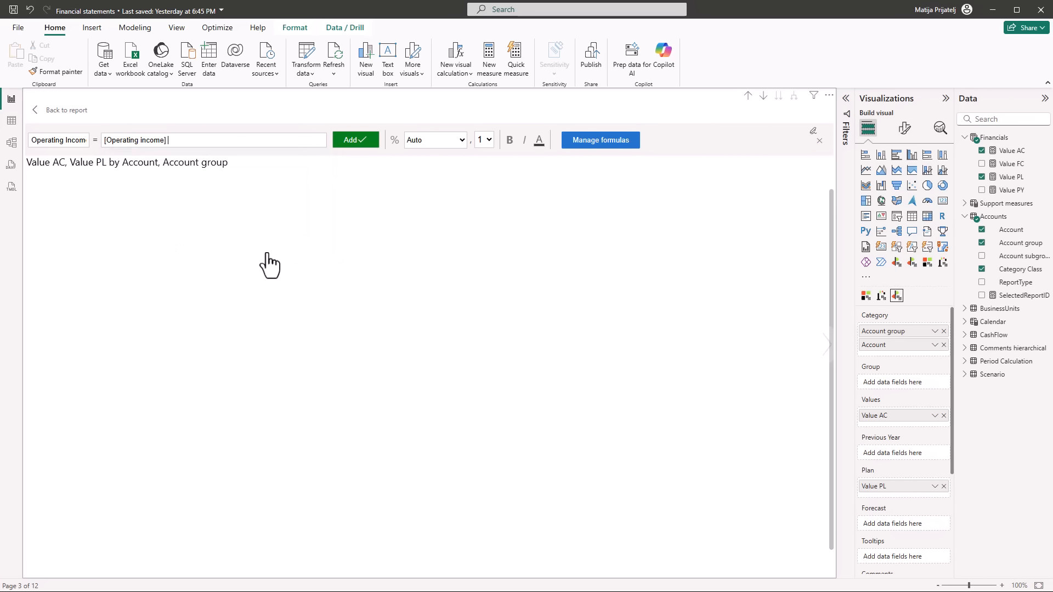
type("/ ")
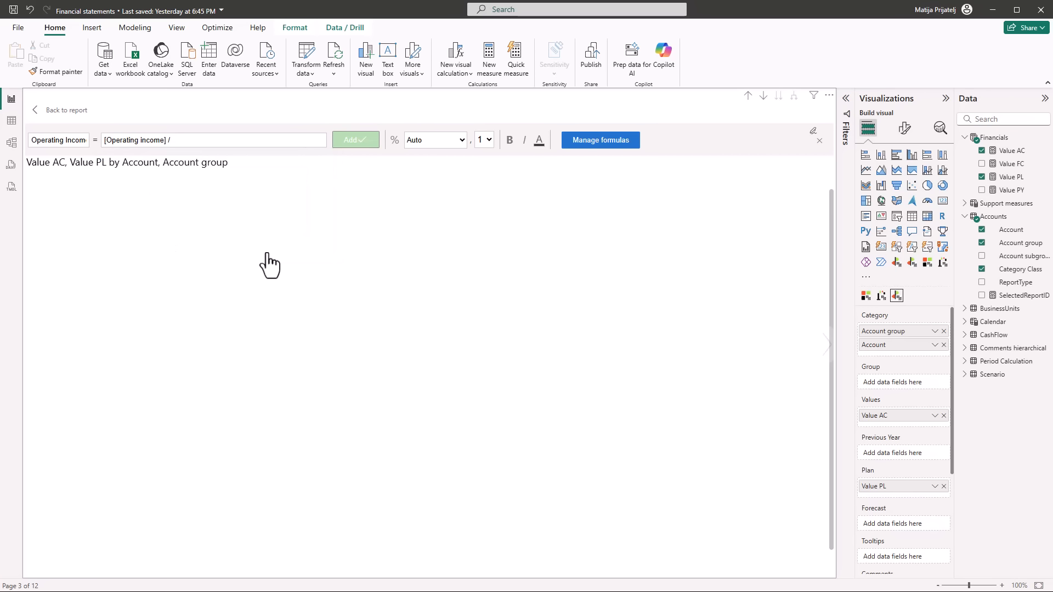
type("Re")
key("Tab")
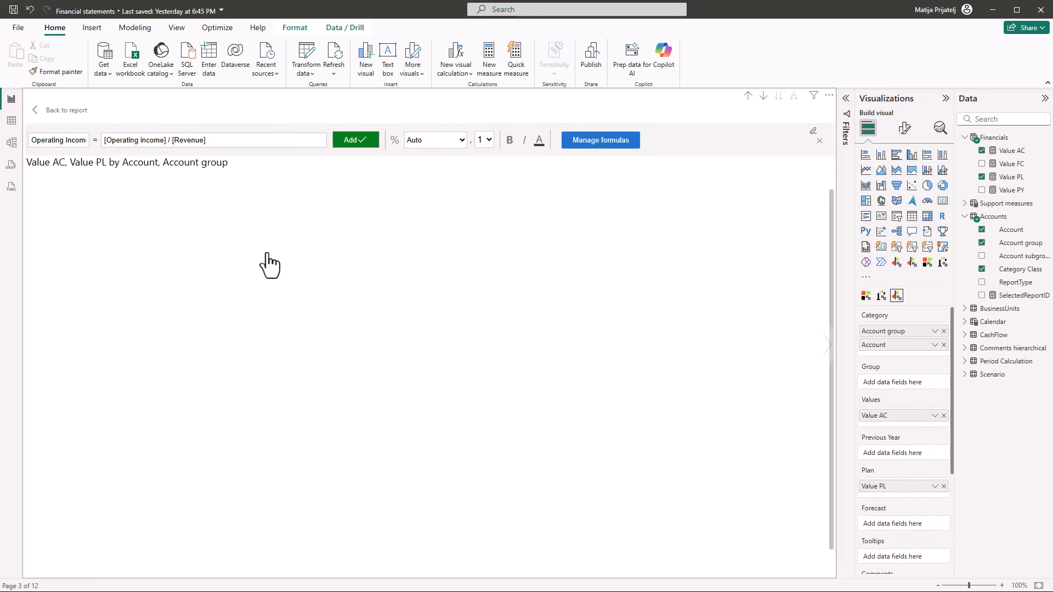
Format the Operating Income Margin % formula as a percentage in light blue font and add it to the table.
left_click(391, 144)
left_click(540, 141)
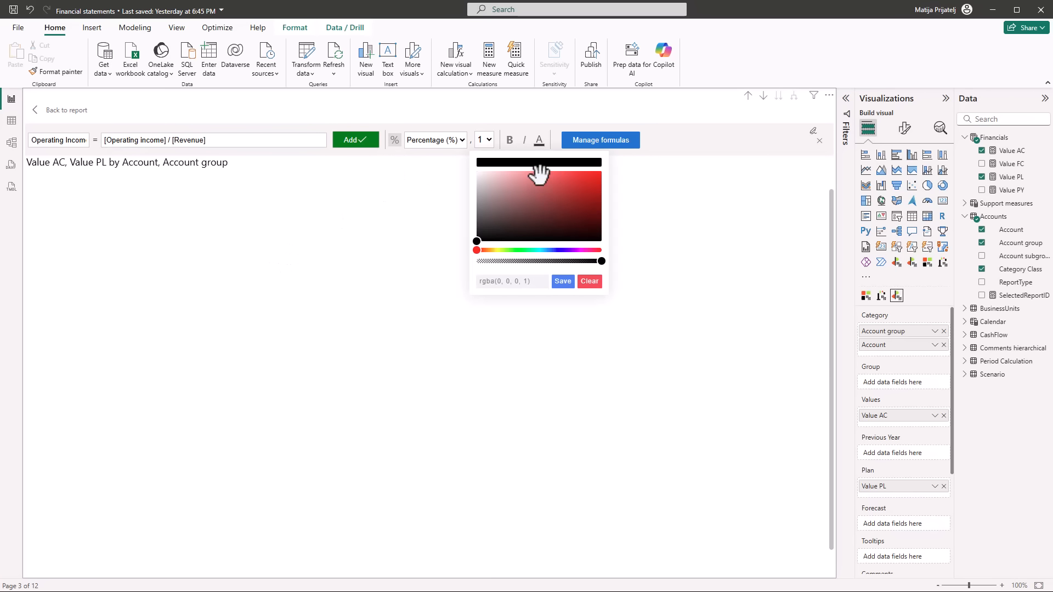
left_click(545, 250)
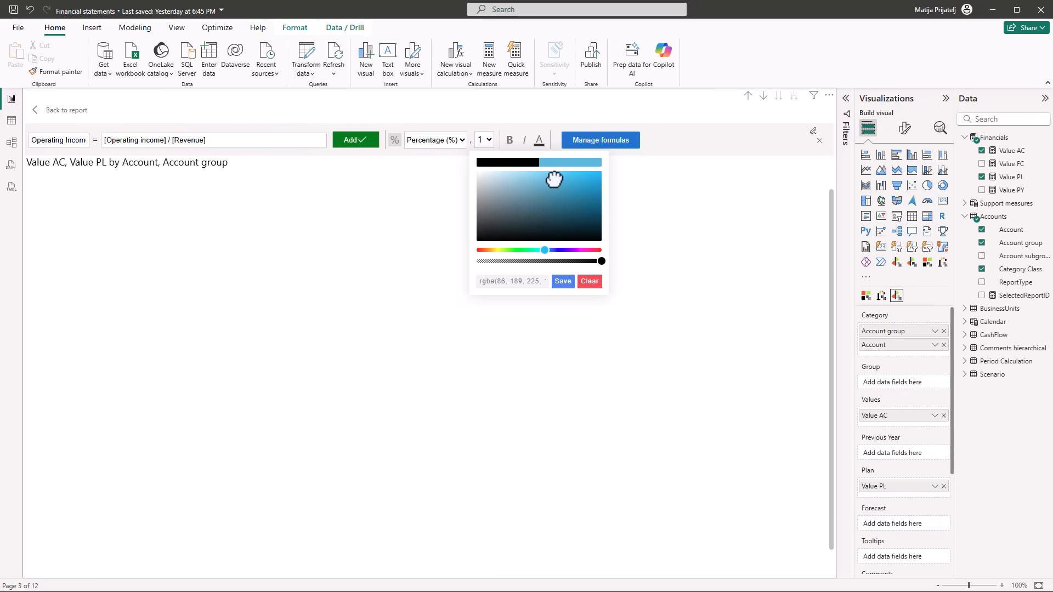
left_click_drag(555, 172, 566, 169)
left_click(561, 282)
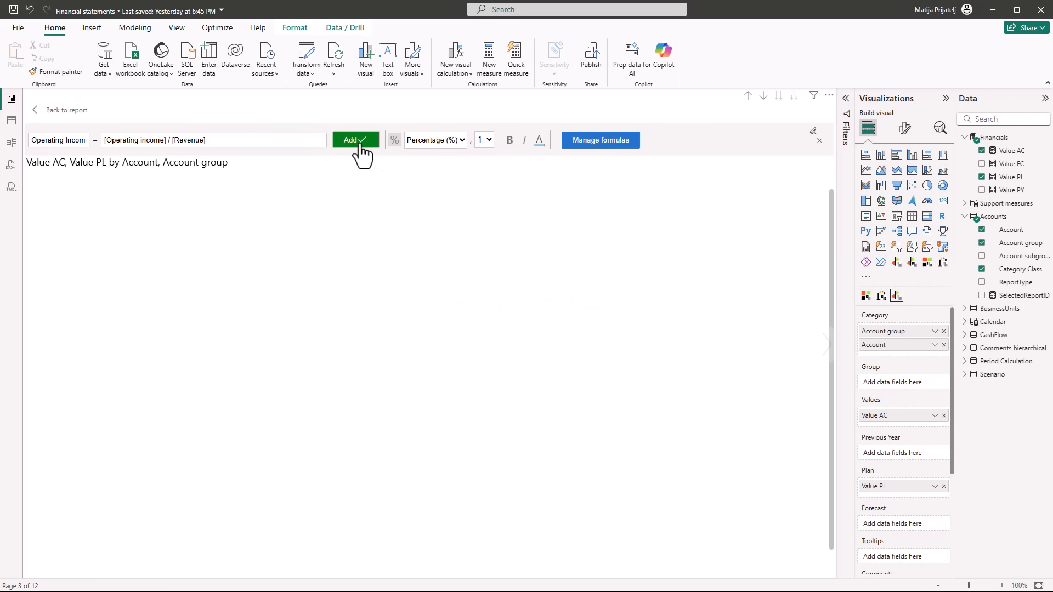
left_click(357, 140)
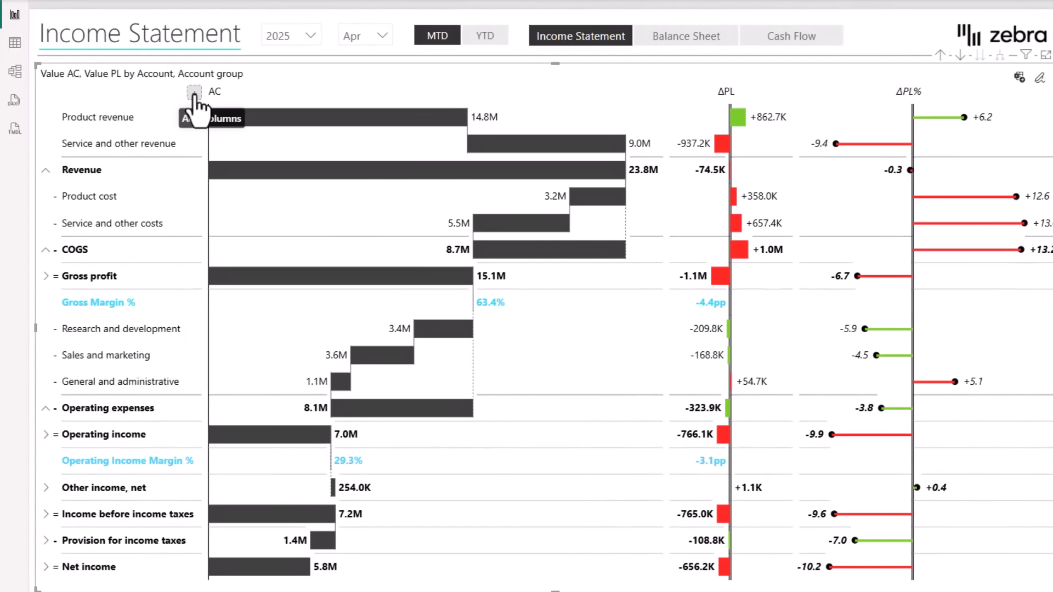
Add a "% of..." quick calculation column to the table and set its reference category to Revenue.
left_click(149, 159)
mouse_move(229, 149)
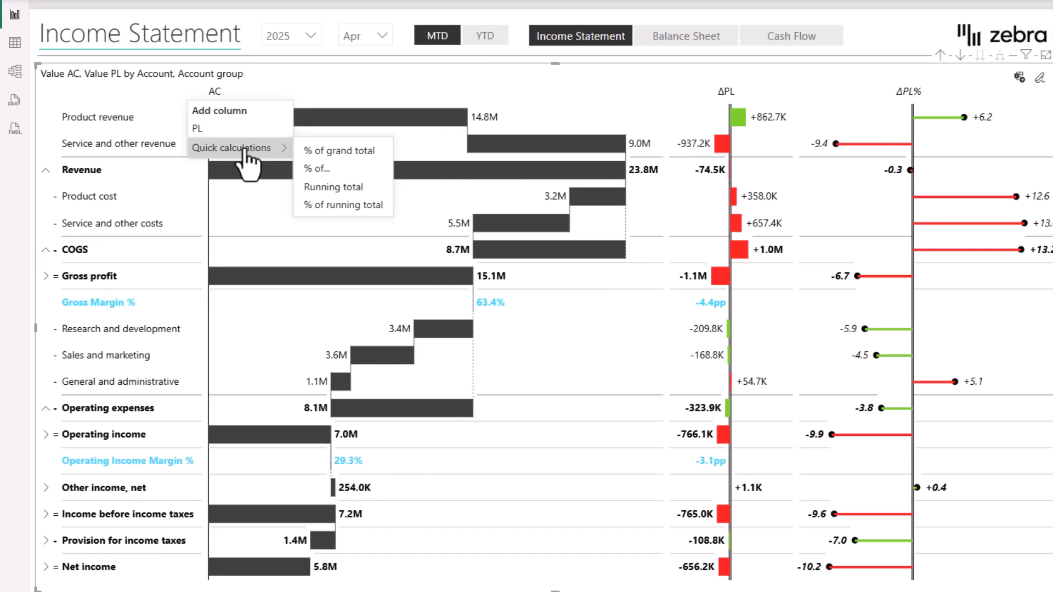
left_click(344, 172)
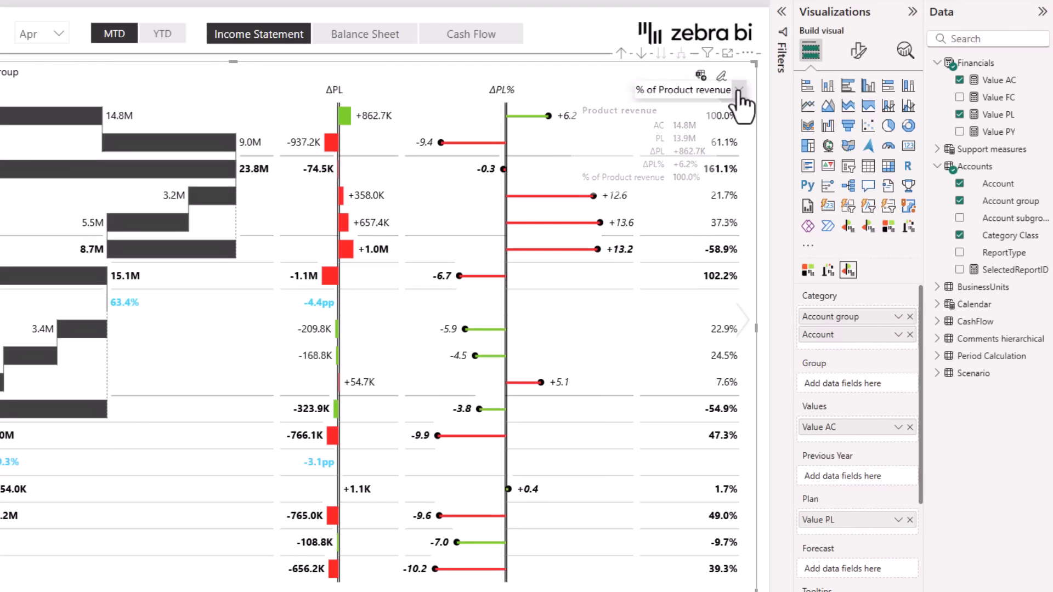
left_click(739, 91)
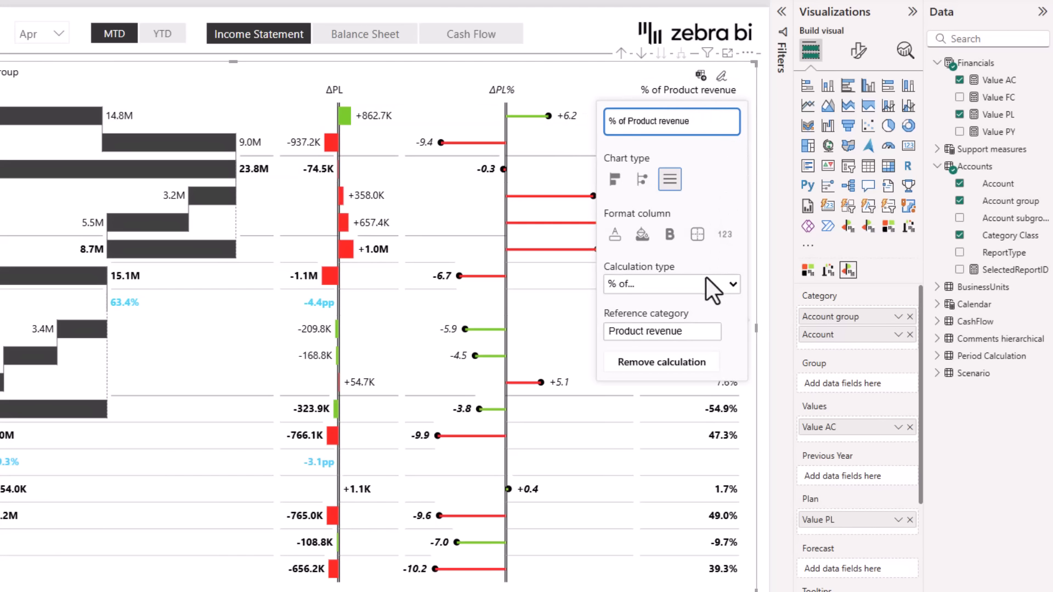
left_click(732, 284)
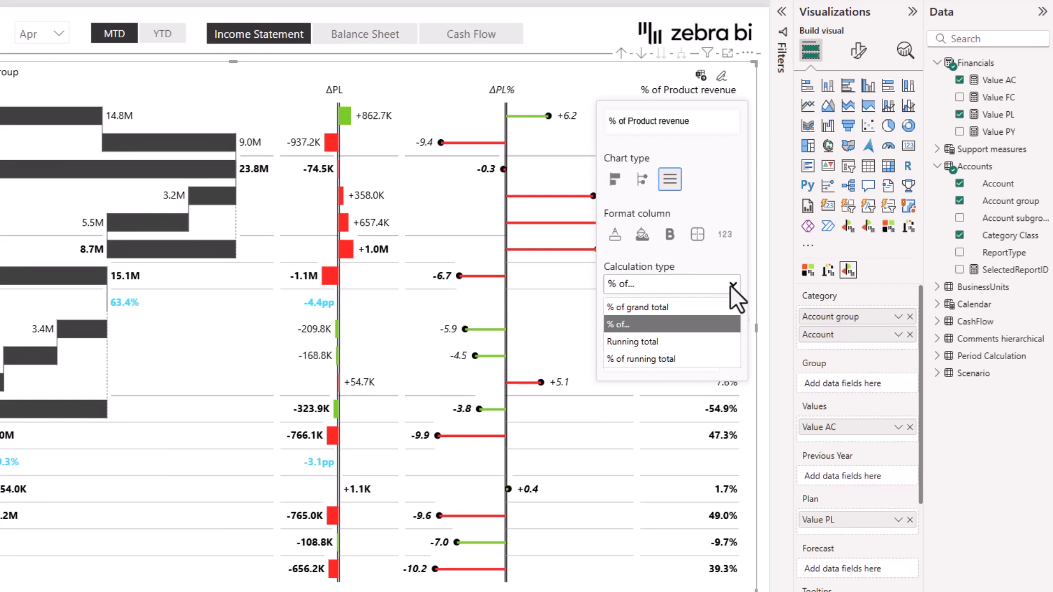
left_click(731, 285)
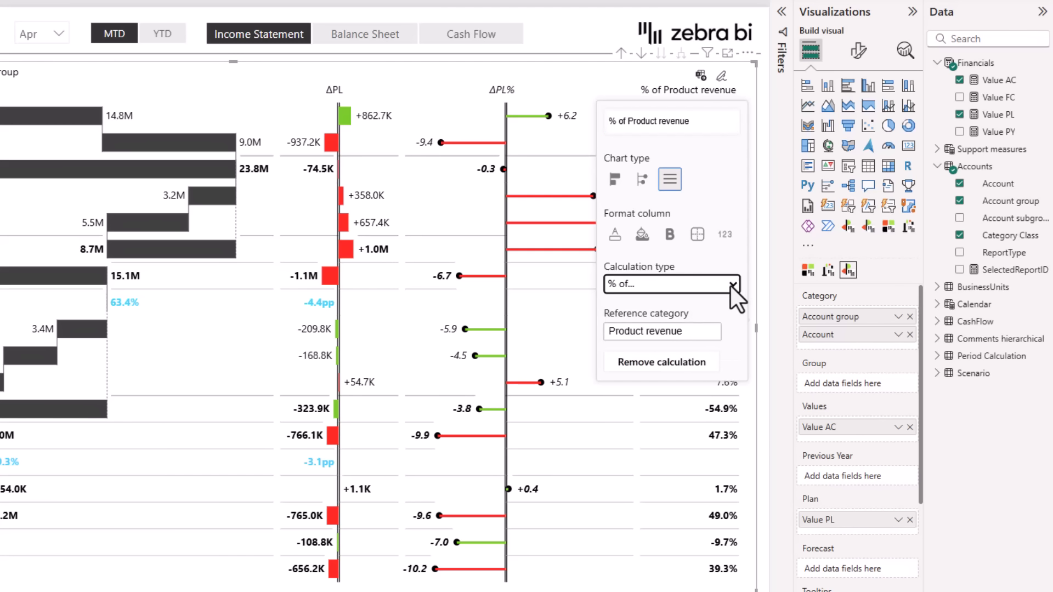
left_click(672, 332)
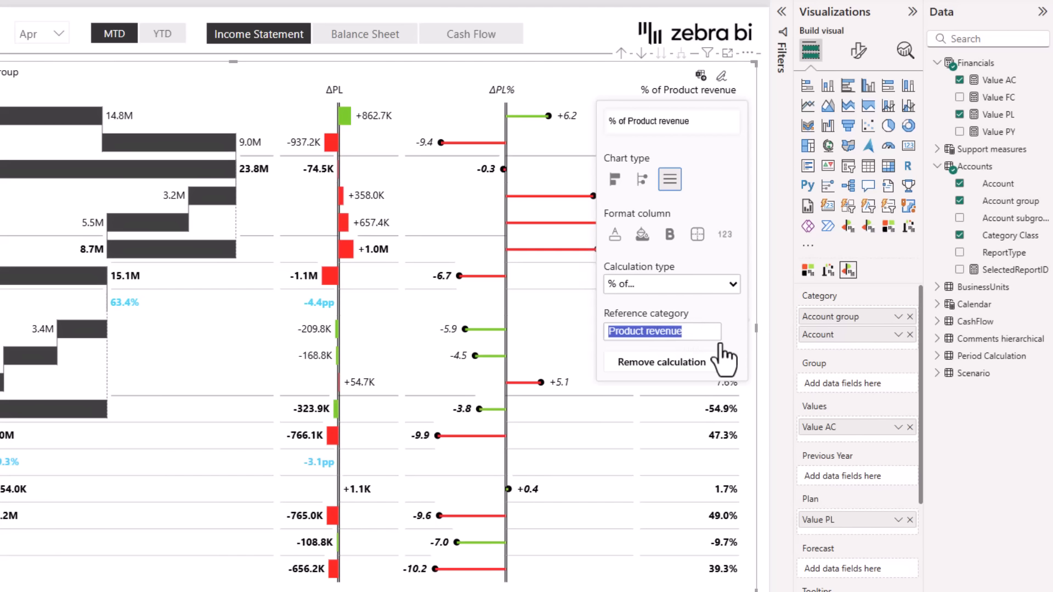
type("Re")
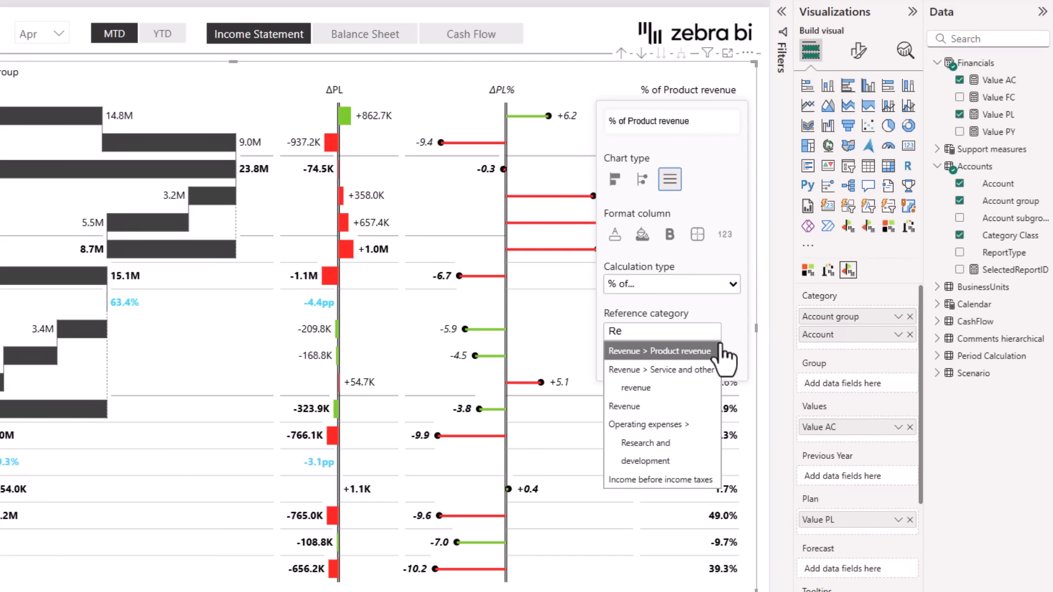
left_click(674, 406)
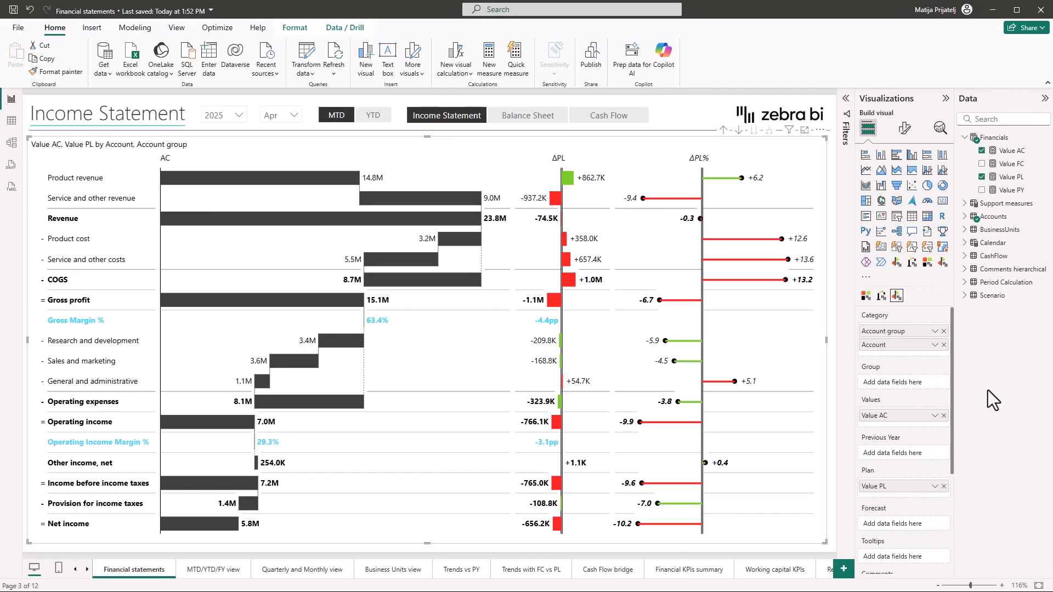
Group the table by the Period Calculation field and delete the MTD/YTD slicer from the page.
left_click(966, 283)
left_click_drag(990, 298, 910, 384)
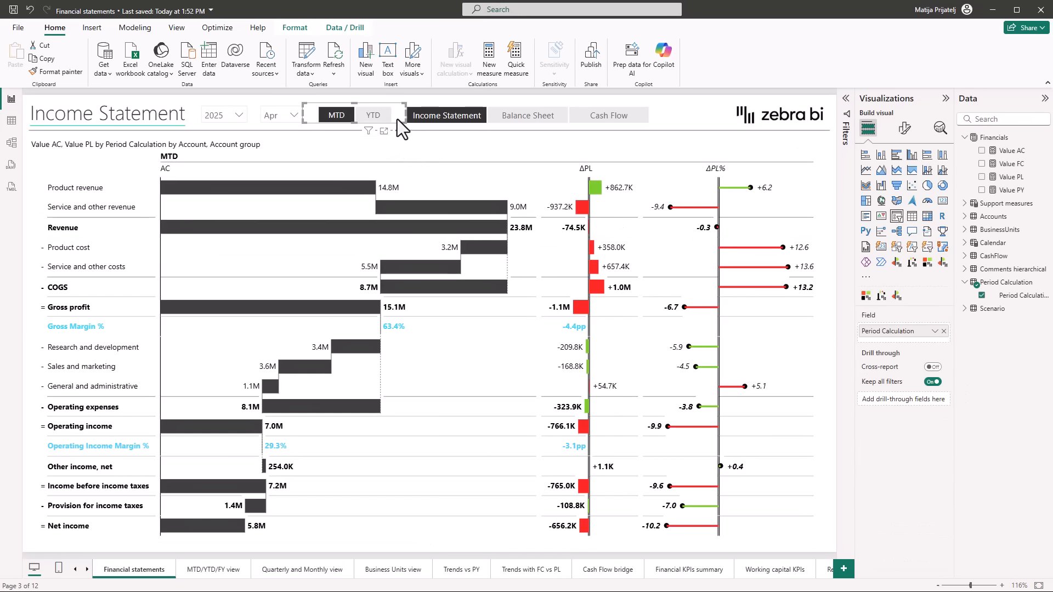
key("Delete")
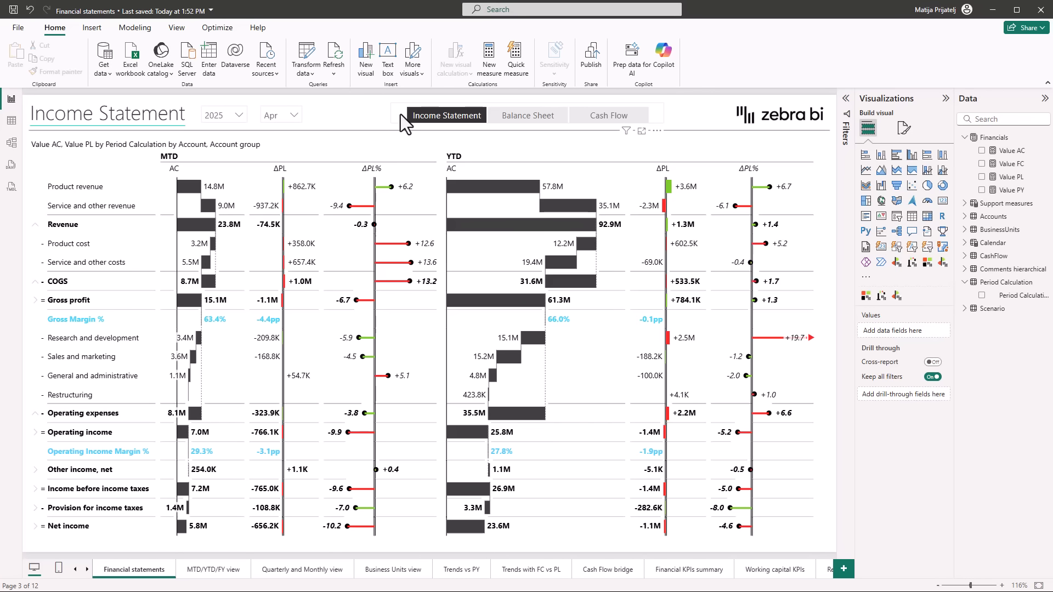
Assign the Value FC measure as the table's forecast and remove the page-level filter on Period Calculation.
left_click(826, 214)
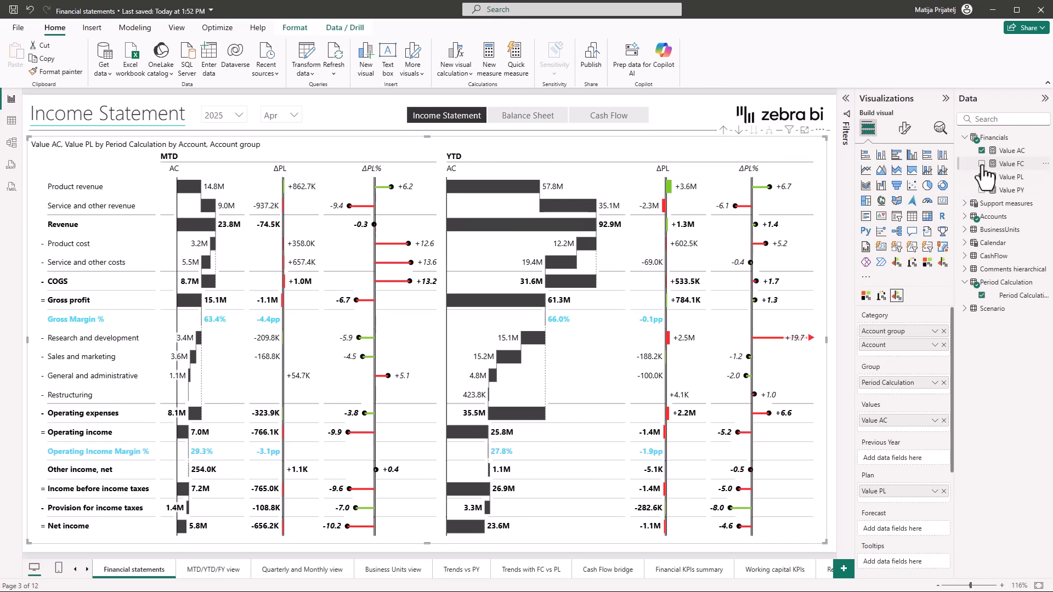
left_click_drag(983, 168, 890, 528)
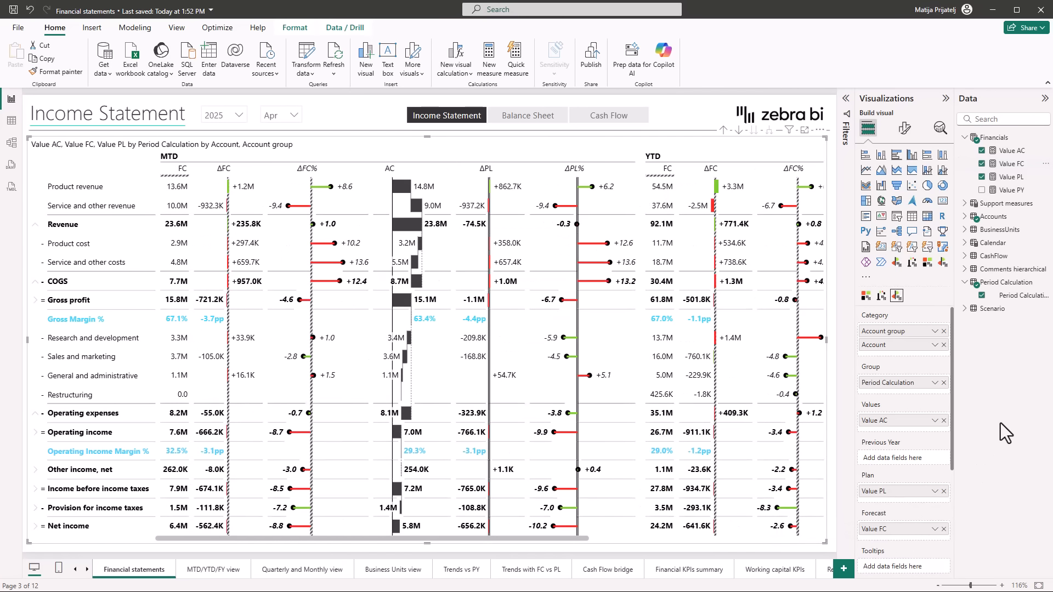
left_click(847, 98)
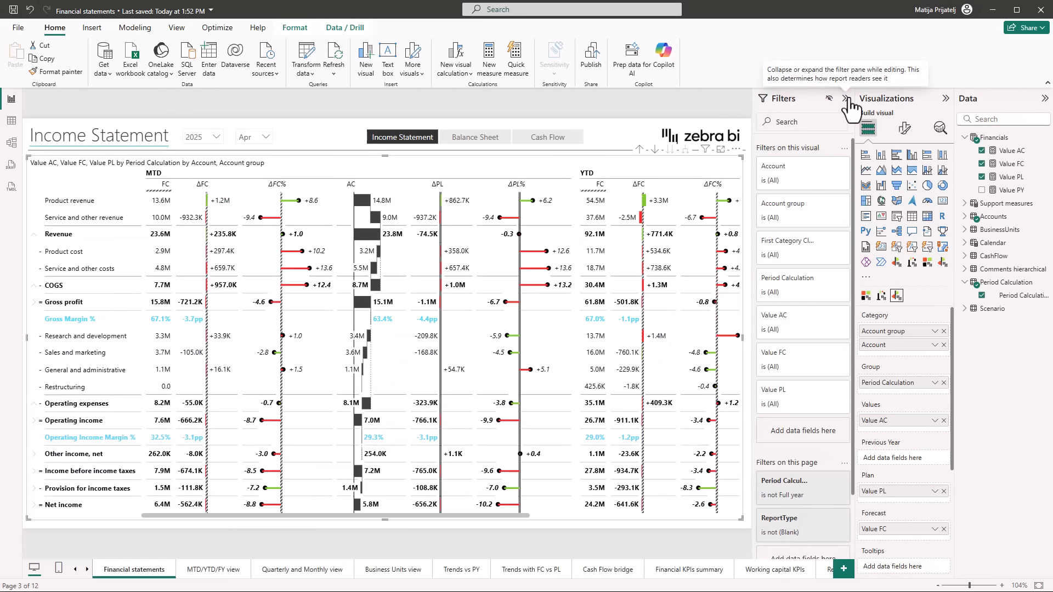
left_click(826, 481)
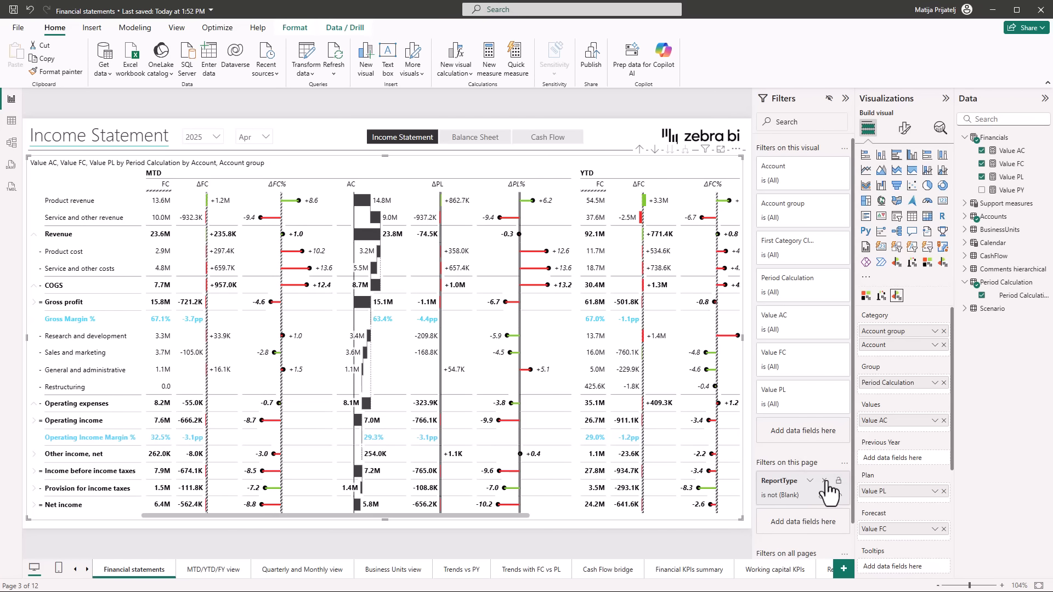
Hide the FC, ΔFC and ΔFC% columns in the table's MTD group only.
left_click(846, 100)
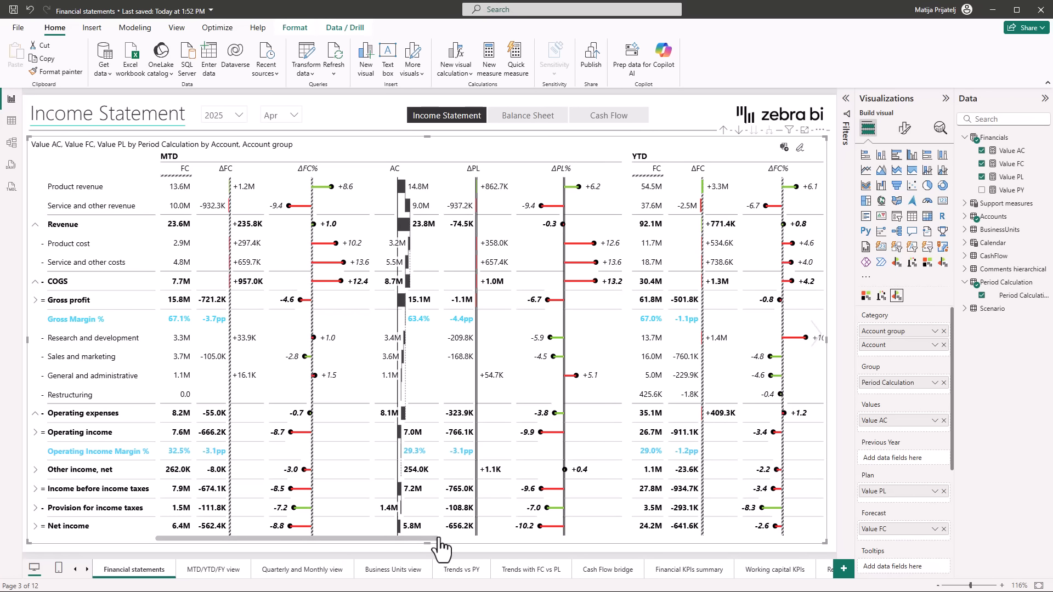
left_click_drag(438, 540, 396, 549)
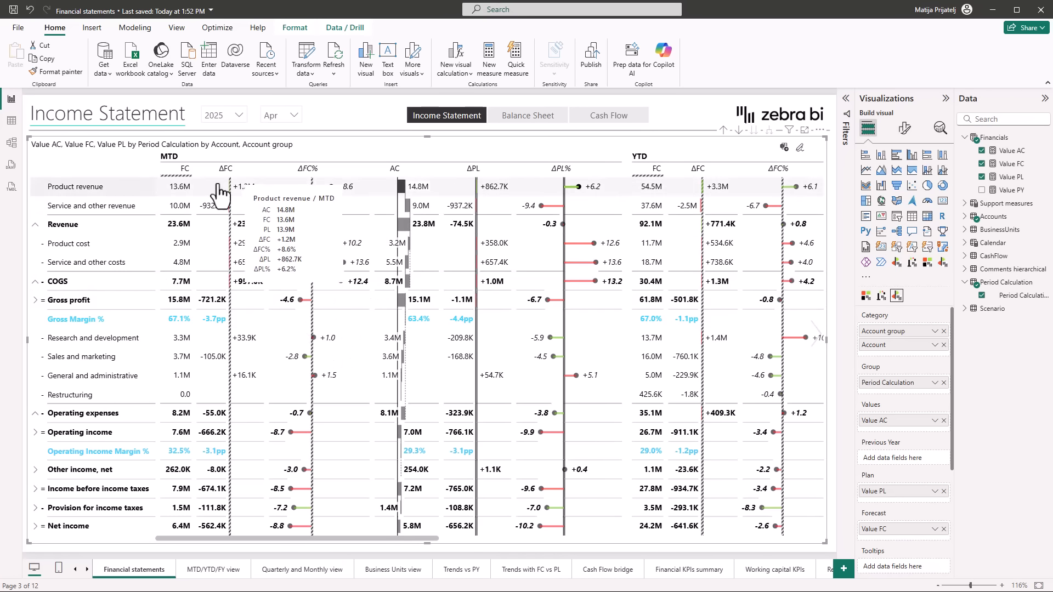
left_click(185, 168)
left_click(231, 304)
left_click(237, 322)
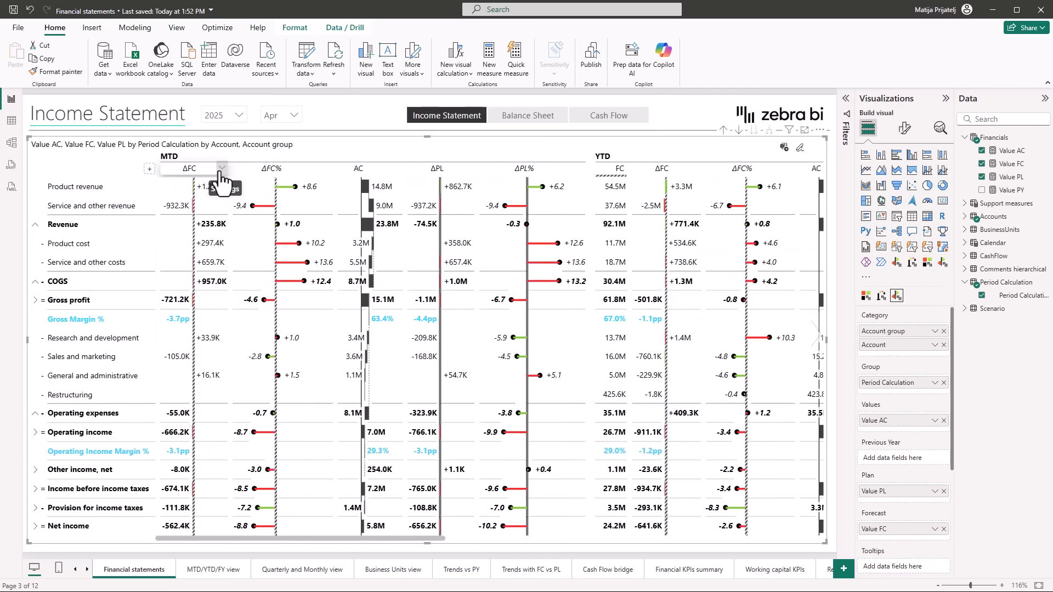
left_click(219, 169)
left_click(230, 344)
left_click(233, 362)
left_click(232, 169)
left_click(242, 344)
left_click(245, 361)
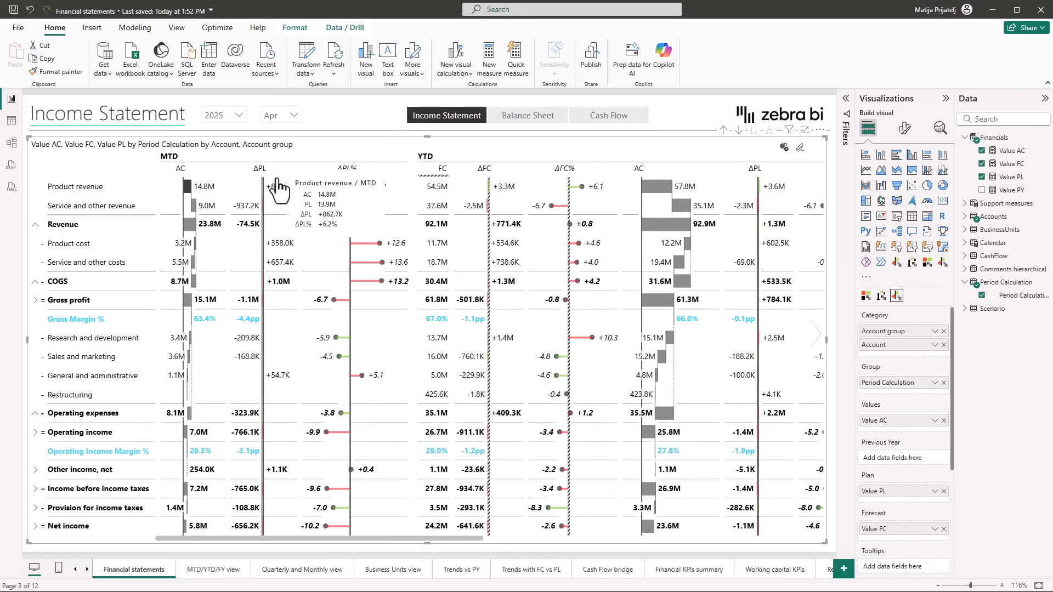
Hide the FC, ΔFC and ΔFC% columns in the YTD group only.
left_click(436, 168)
left_click(483, 344)
left_click(478, 362)
left_click(448, 169)
left_click(483, 345)
left_click(483, 361)
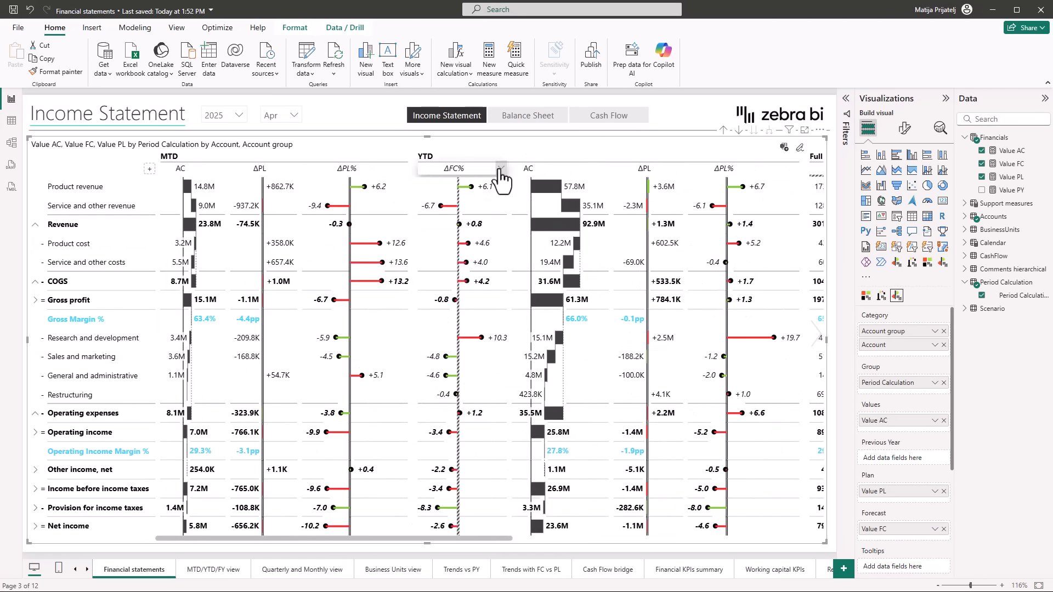
left_click(497, 169)
left_click(496, 344)
left_click(494, 361)
Hide the AC, ΔFC and ΔFC% columns in the Full year group only.
left_click_drag(565, 540, 816, 550)
left_click(635, 171)
left_click(572, 303)
left_click(577, 322)
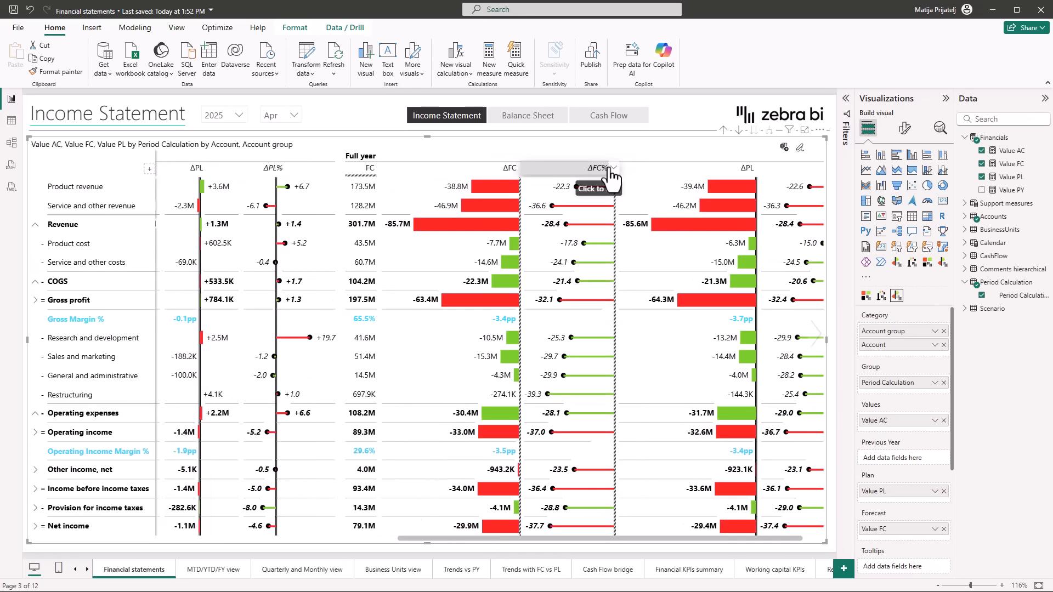
left_click(518, 169)
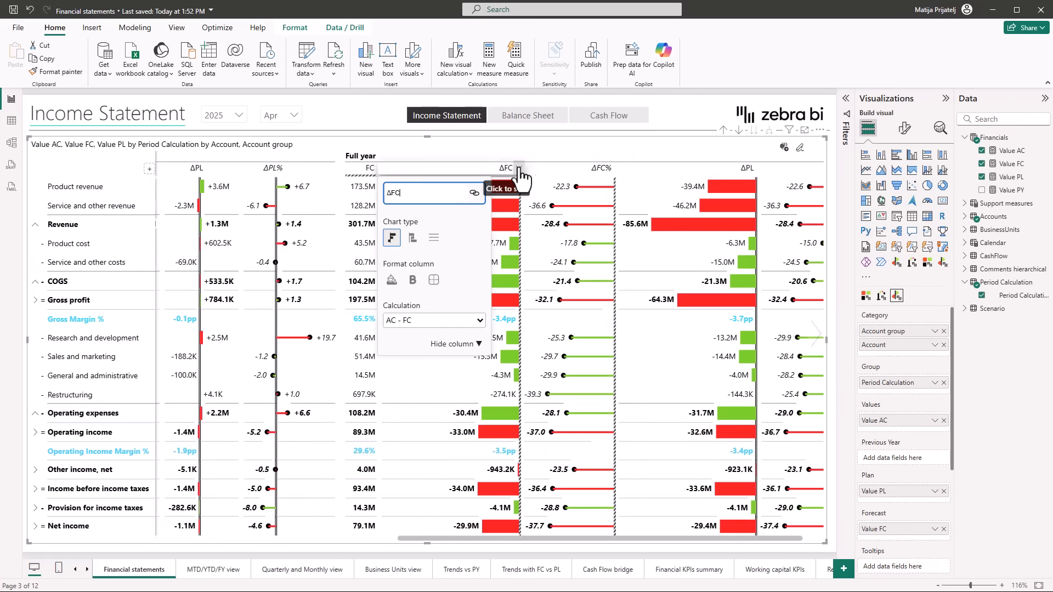
left_click(458, 344)
left_click(460, 362)
left_click(582, 170)
left_click(560, 344)
left_click(554, 363)
left_click_drag(554, 540, 351, 556)
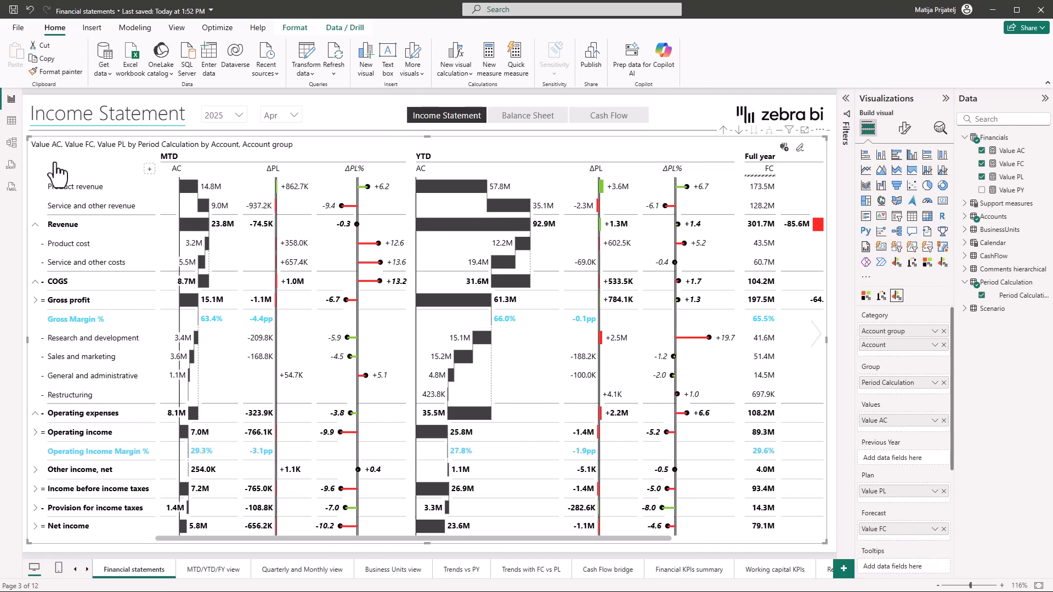
Show the AC columns as plain numbers instead of a calculation waterfall chart.
left_click(206, 244)
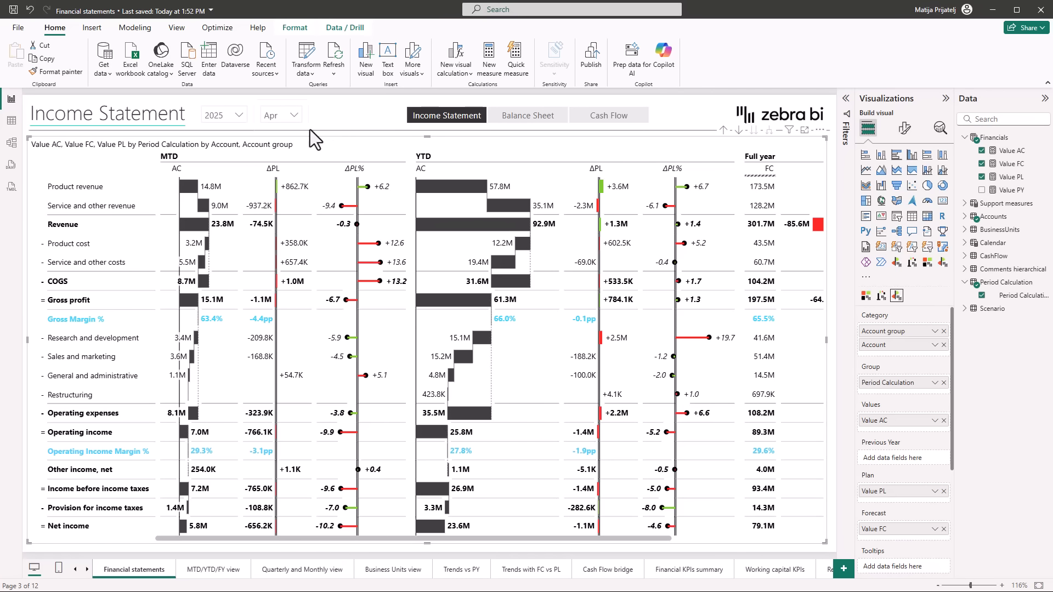
left_click(232, 169)
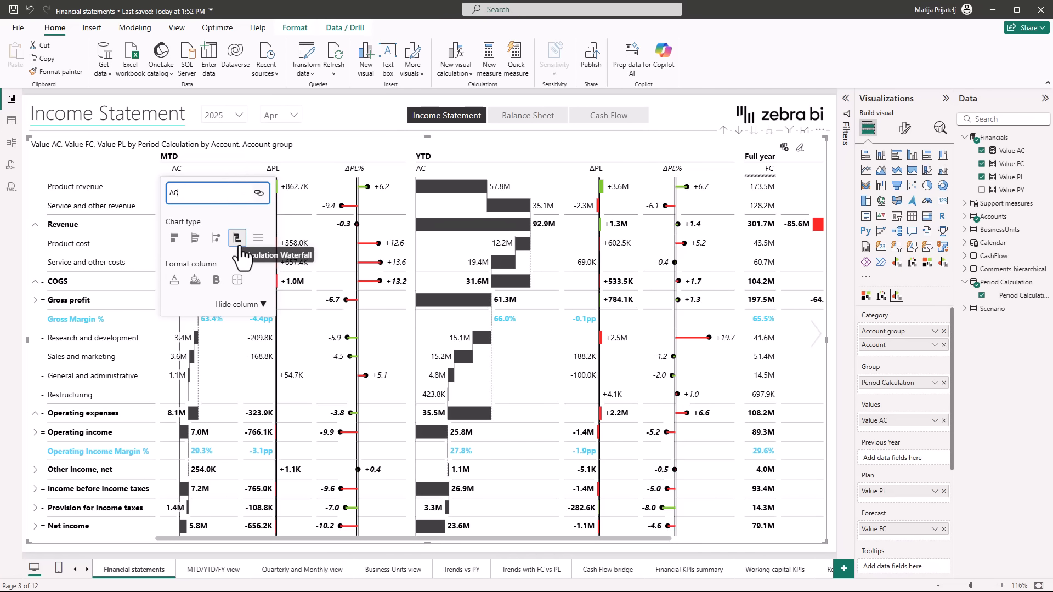
left_click(258, 238)
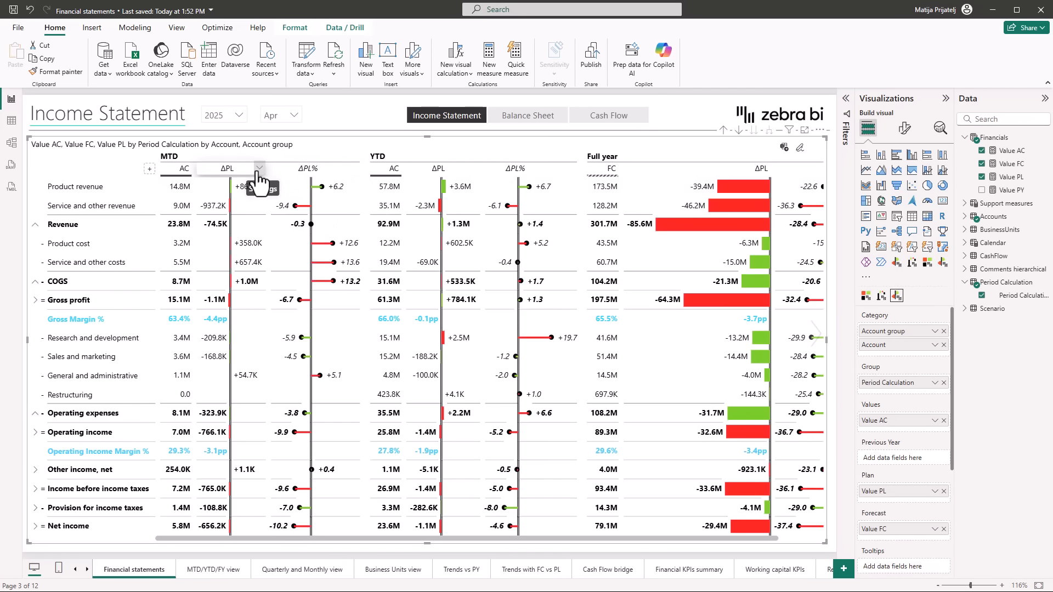
Display the ΔPL% columns as circles beside the values and the ΔPL columns as calculation waterfall charts.
left_click(354, 169)
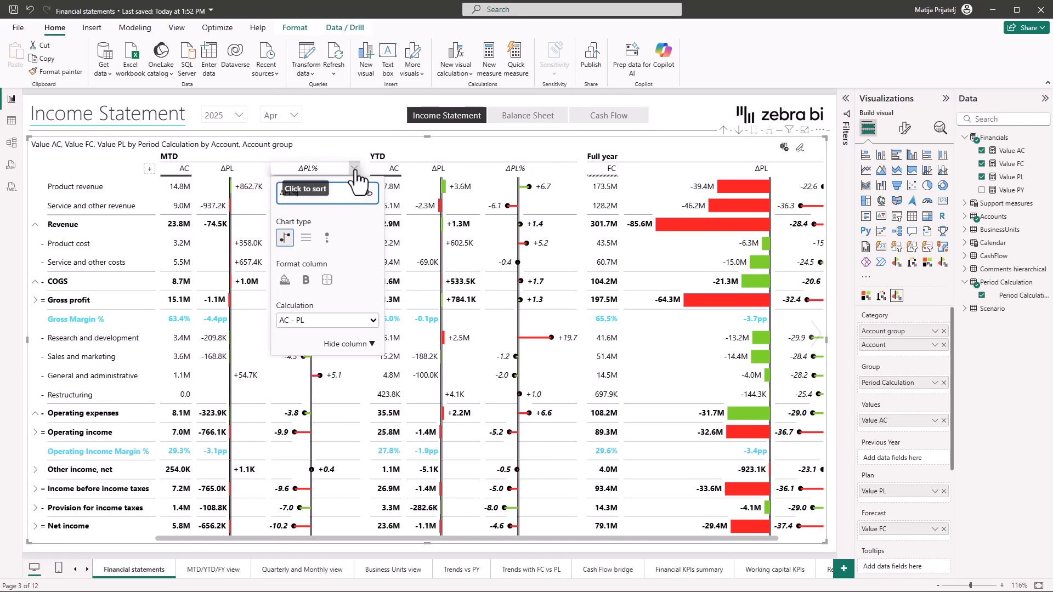
left_click(328, 240)
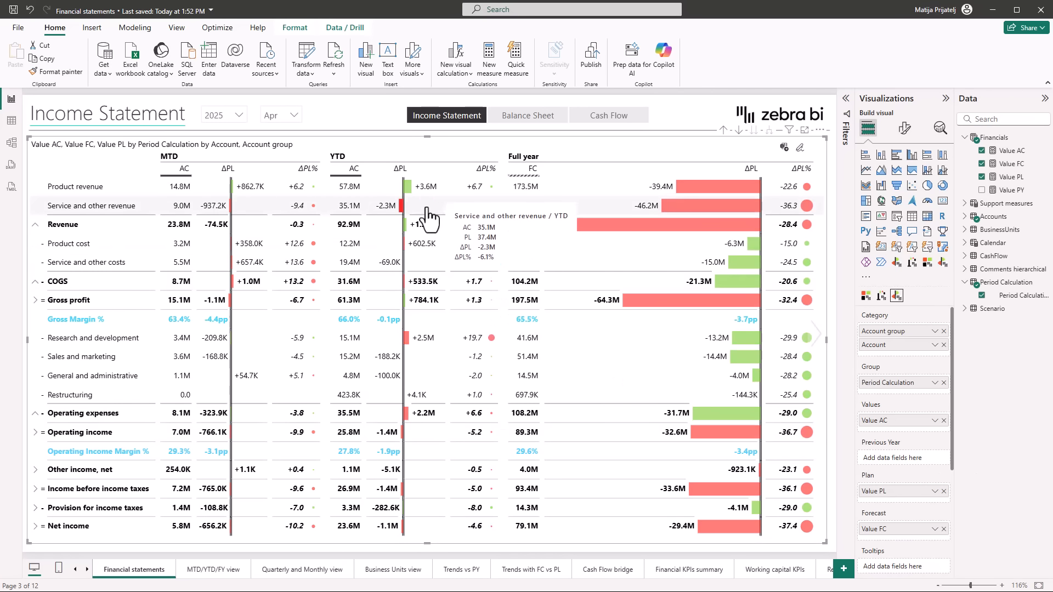
left_click(423, 169)
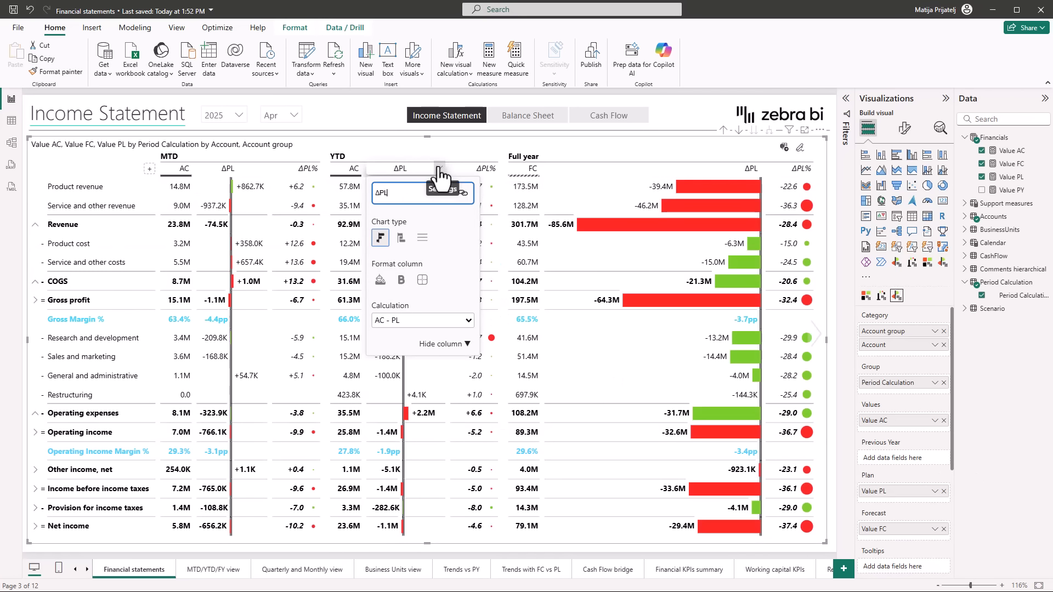
left_click(401, 239)
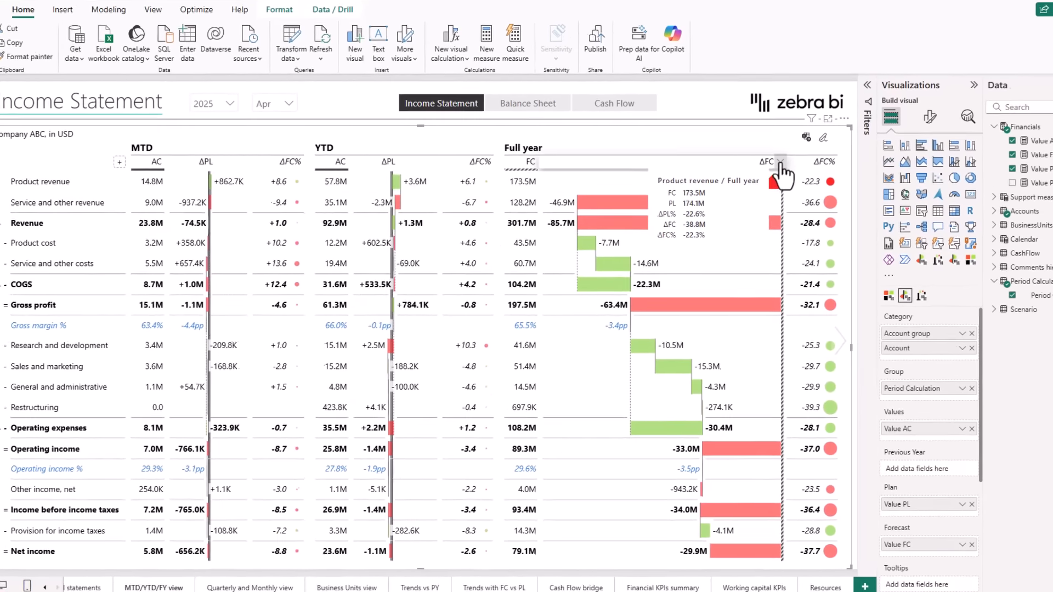
On the MTD/YTD/FY view page, set the Full year ΔFC column's calculation to FC - PL.
left_click(762, 168)
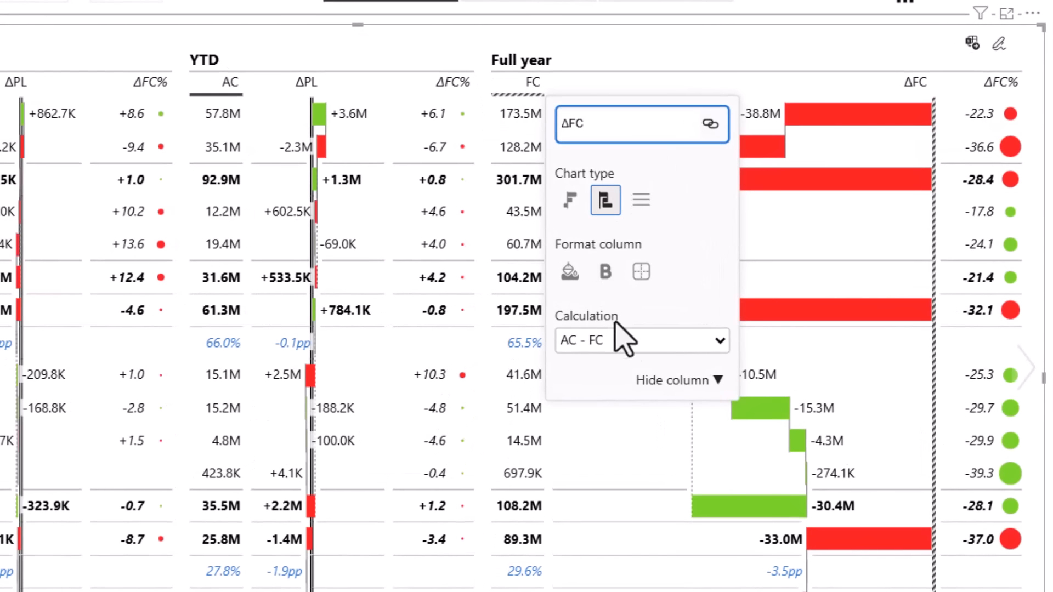
left_click(625, 343)
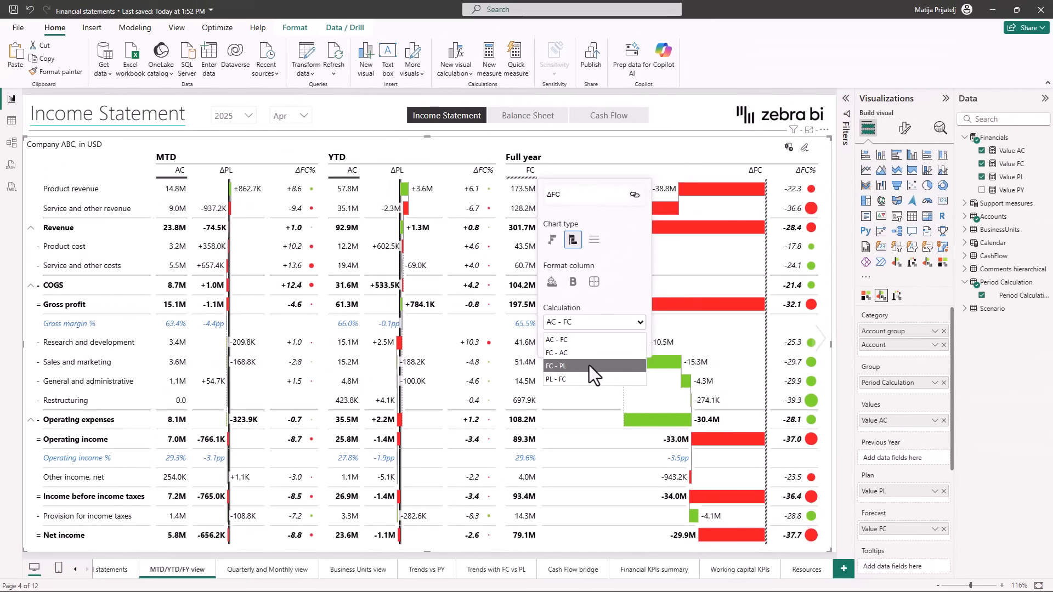
left_click(609, 388)
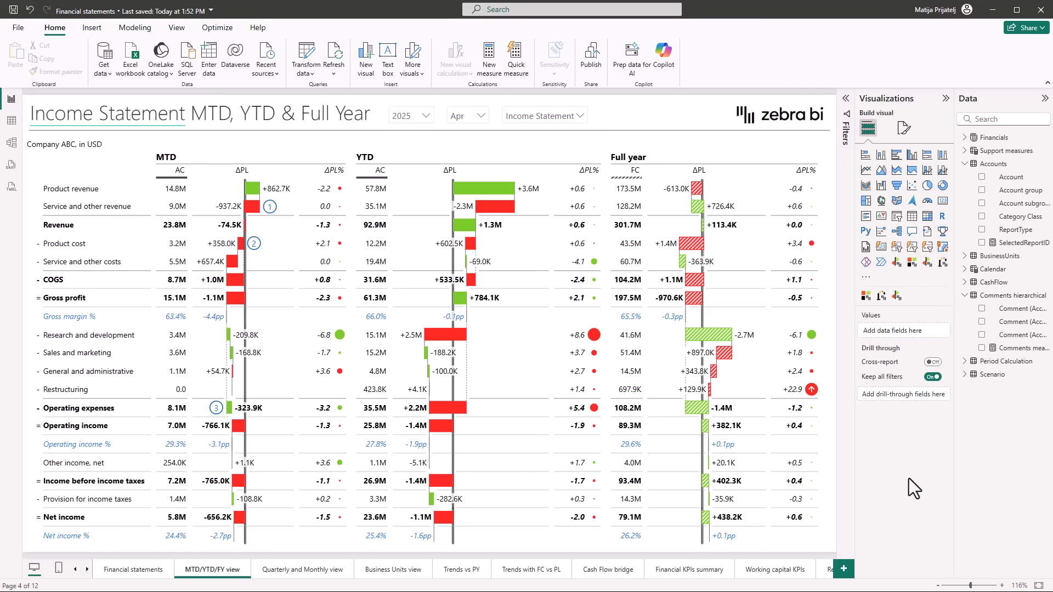
Return to the Financial statements page and examine how the Comments hierarchical table relates to the other tables in the data model.
left_click(130, 565)
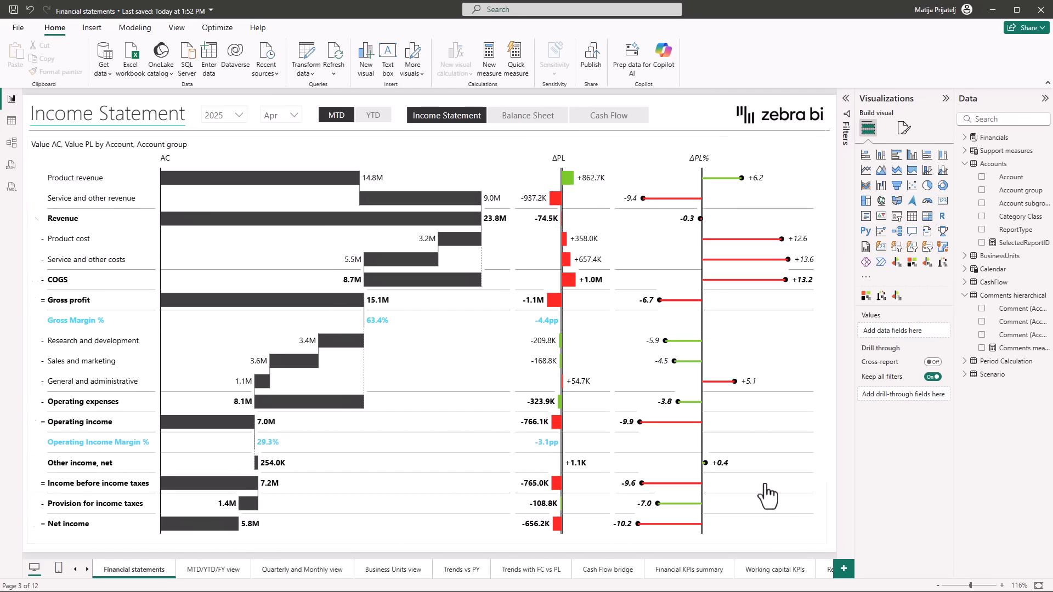
left_click(11, 144)
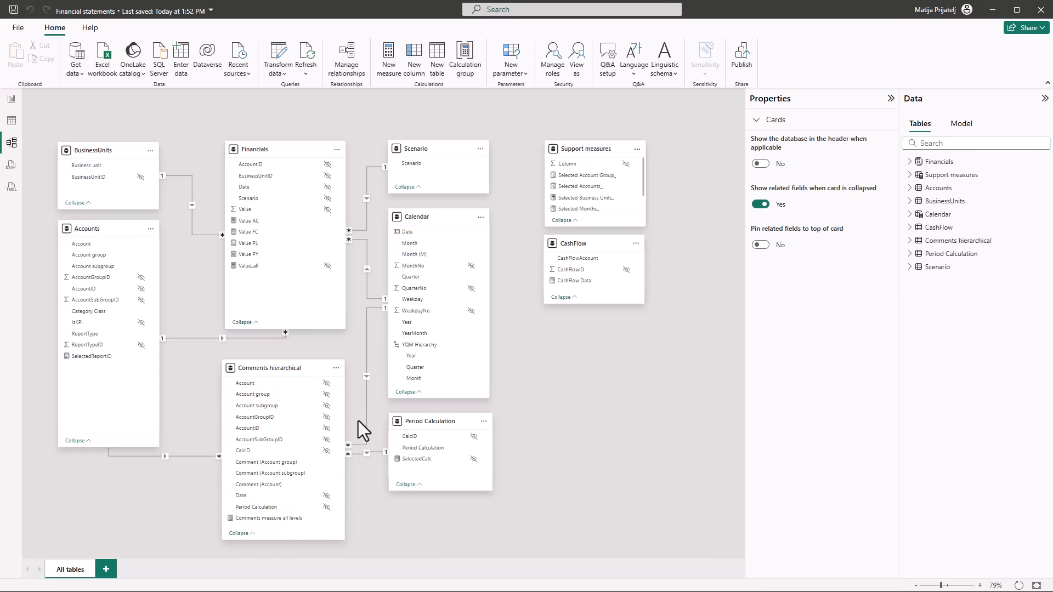
left_click(11, 102)
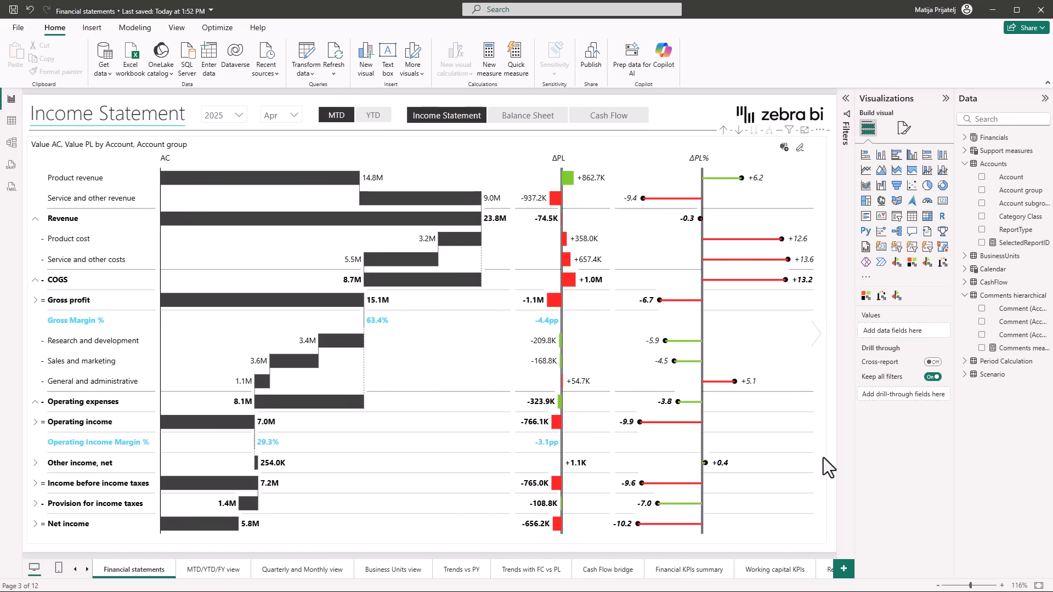
Assign the Comments measure all levels measure as the income statement table's comments and turn on the comment box.
left_click(815, 443)
scroll(901, 440, "down", 3)
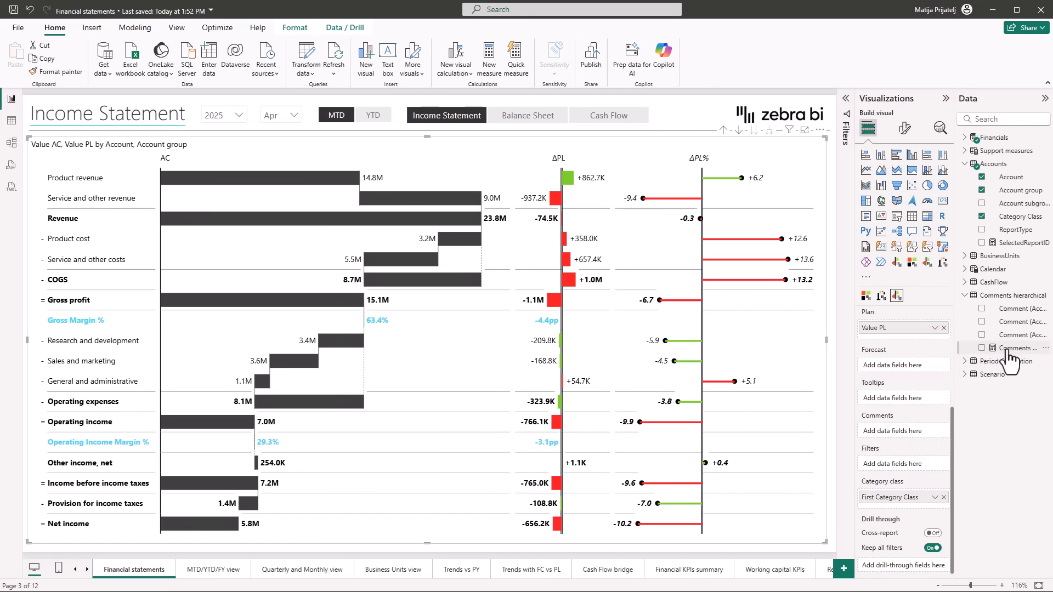
left_click_drag(1012, 349, 909, 432)
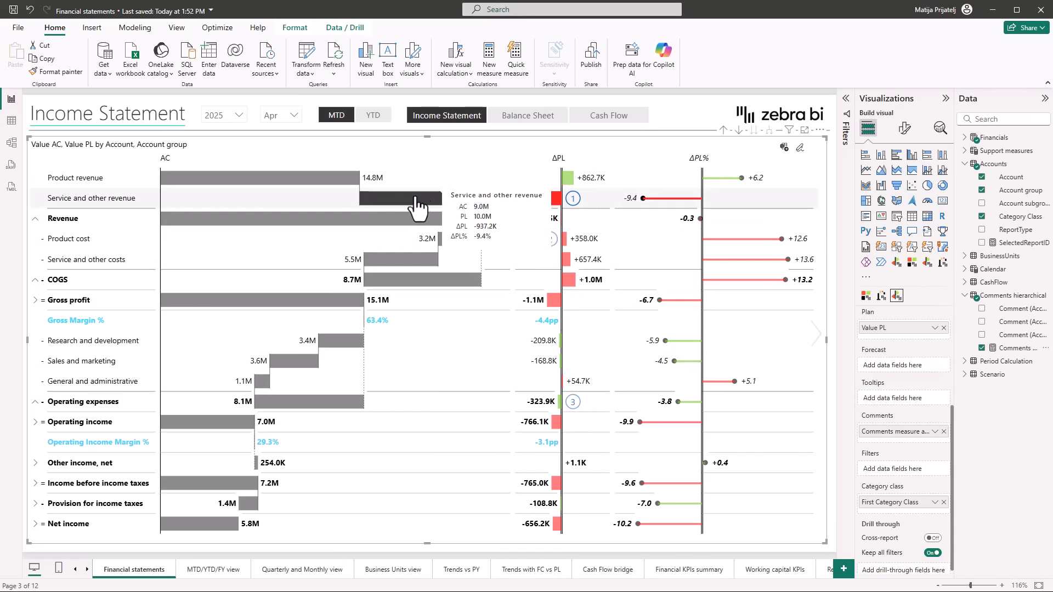
left_click(905, 131)
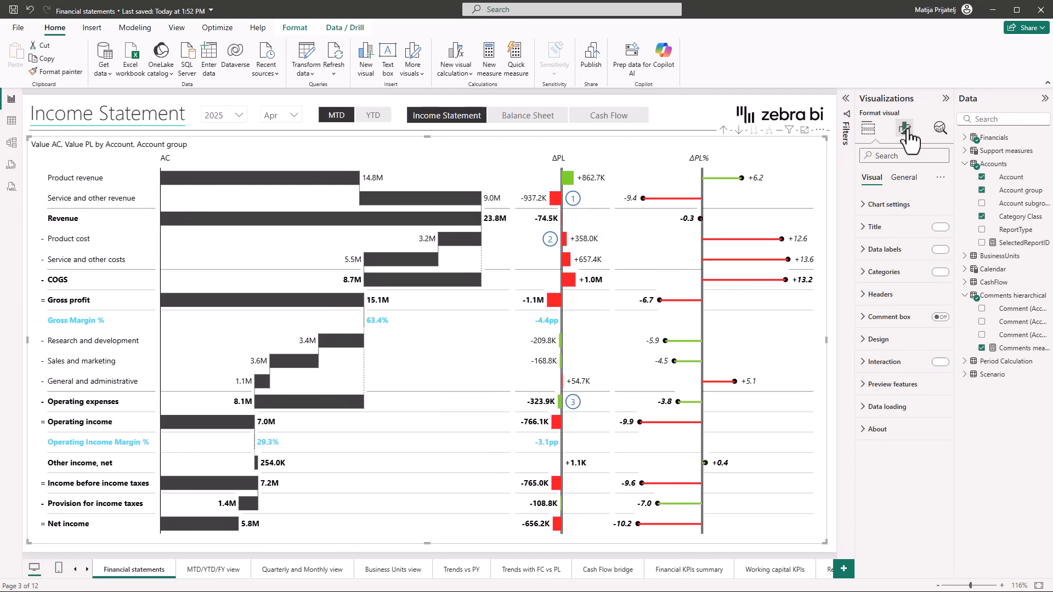
left_click(940, 317)
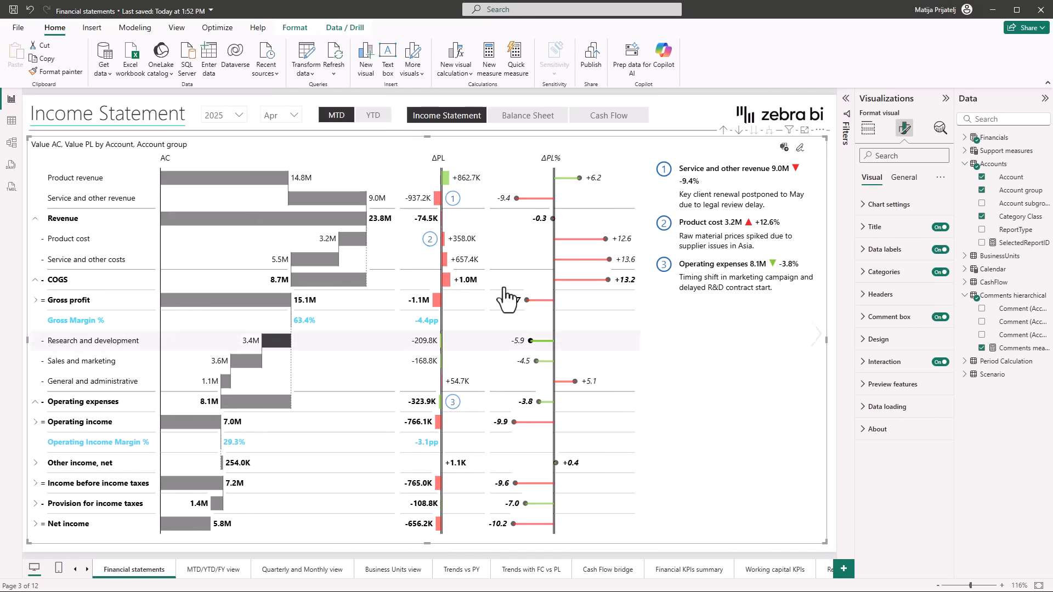
Review the Comments hierarchical table in the data model and open the web article's section on creating dynamic comments with the Dynamic matrix.
left_click(11, 143)
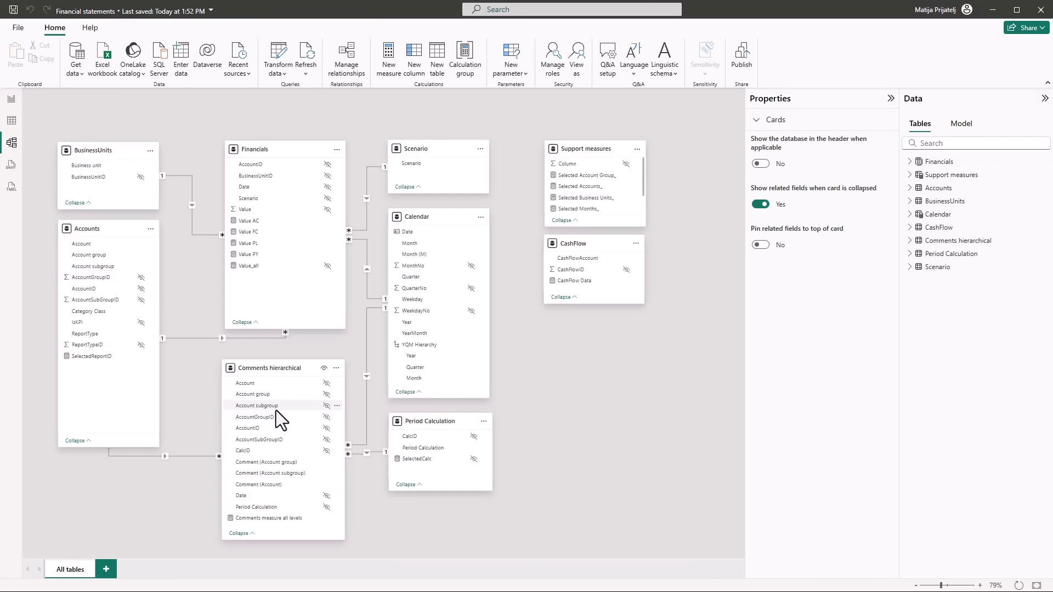
left_click(12, 100)
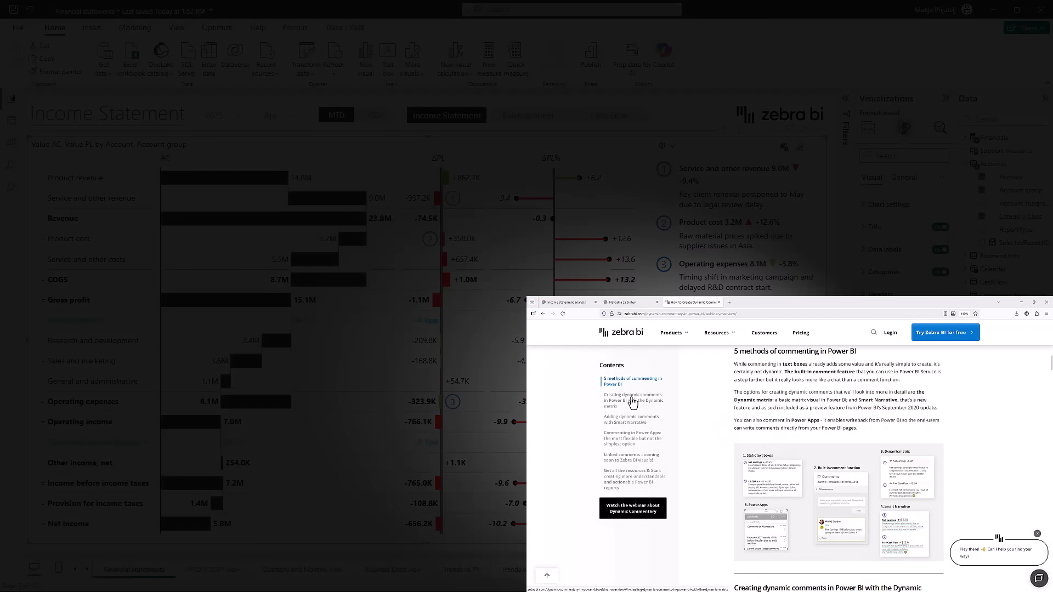
left_click(632, 402)
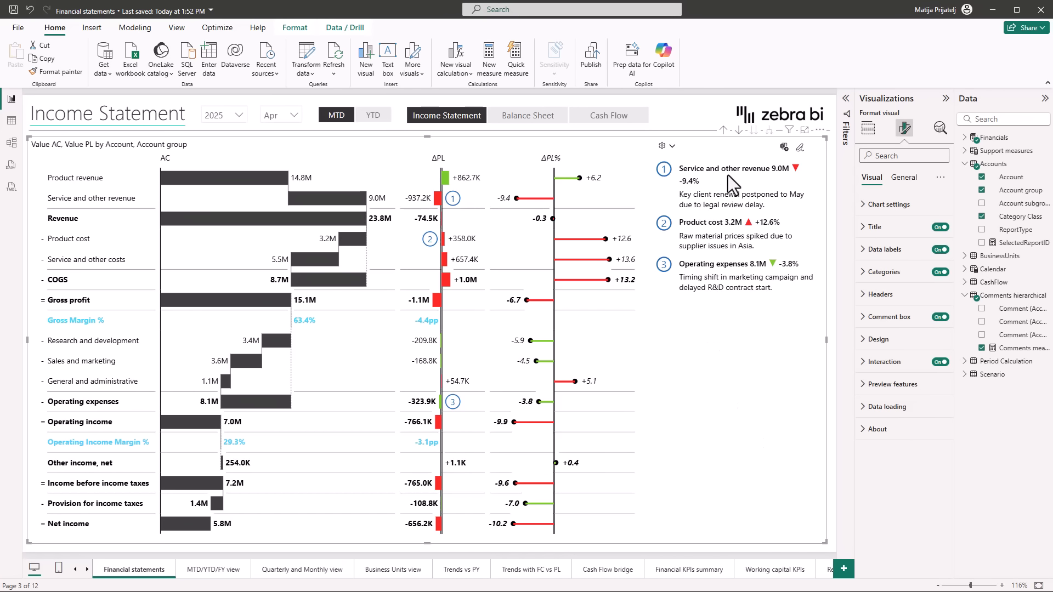
Add a comment to Gross Margin % ΔPL attributing the margin decline to higher service delivery costs, material prices and lower service revenue despite stable product margins.
left_click(801, 147)
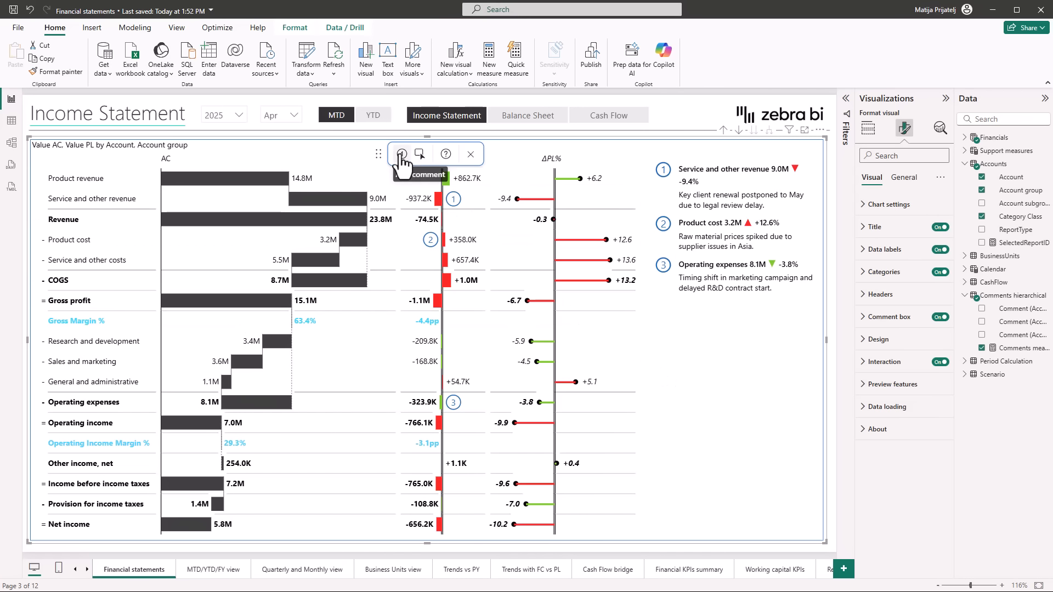
left_click(402, 154)
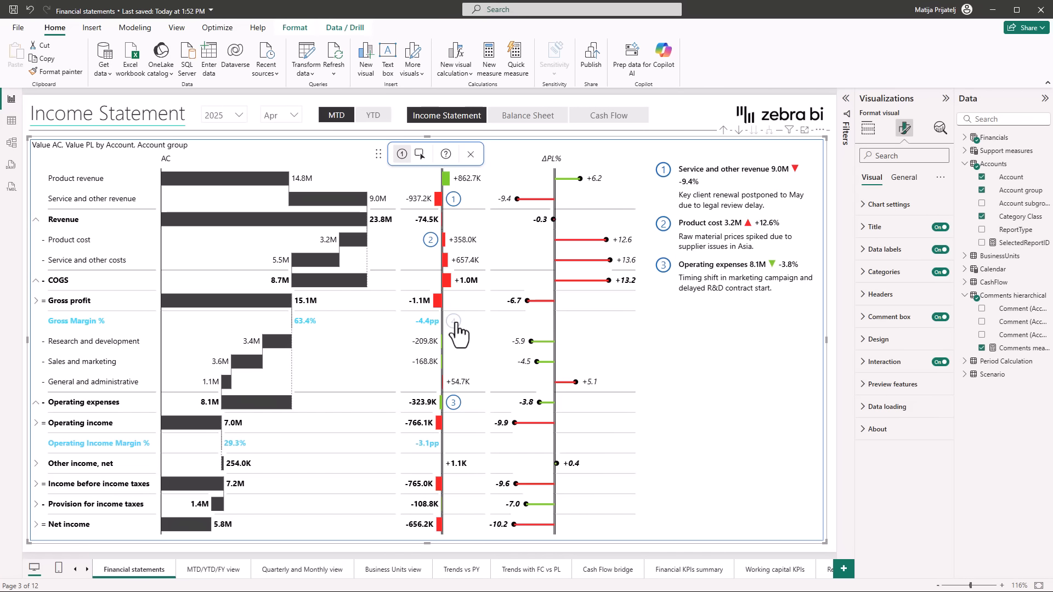
left_click(455, 326)
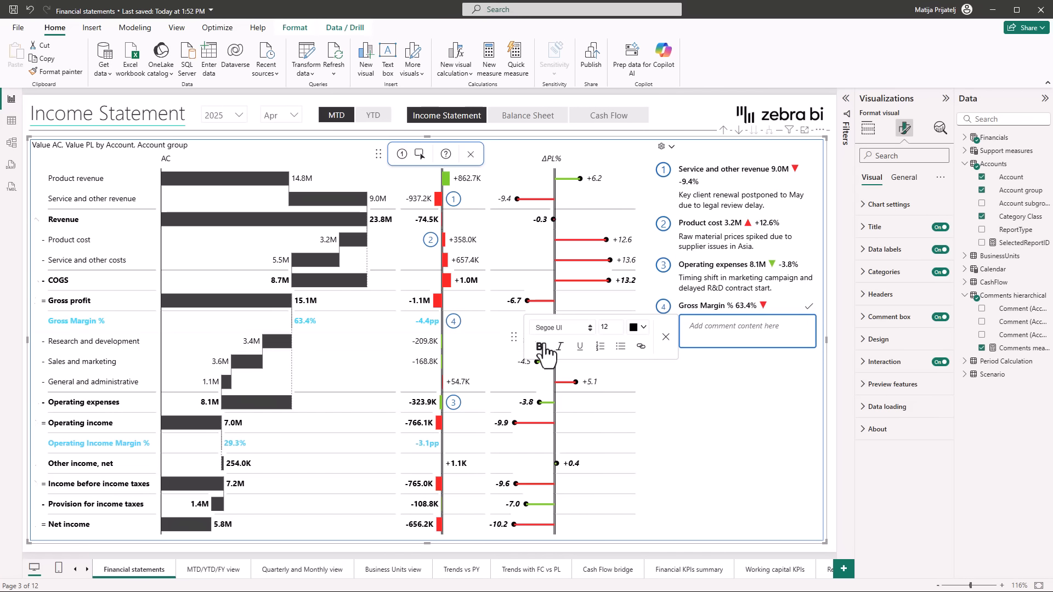
type("Margin decline mainly driven by higher service delivery costs and increased material prices. Lower service revenue amplified the effect, reducing overall profitability despite stable product margins")
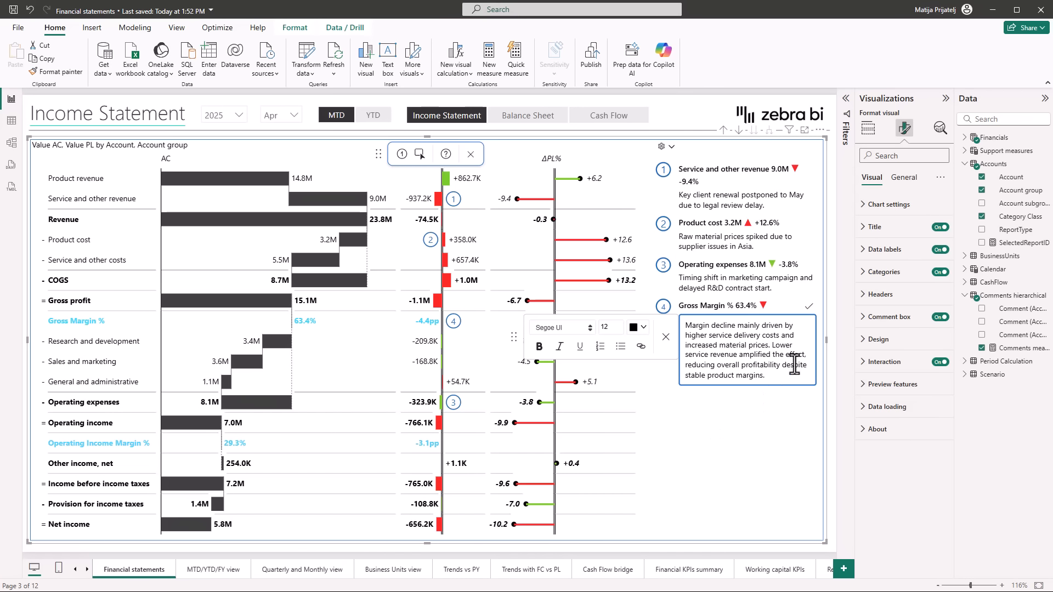
left_click(809, 307)
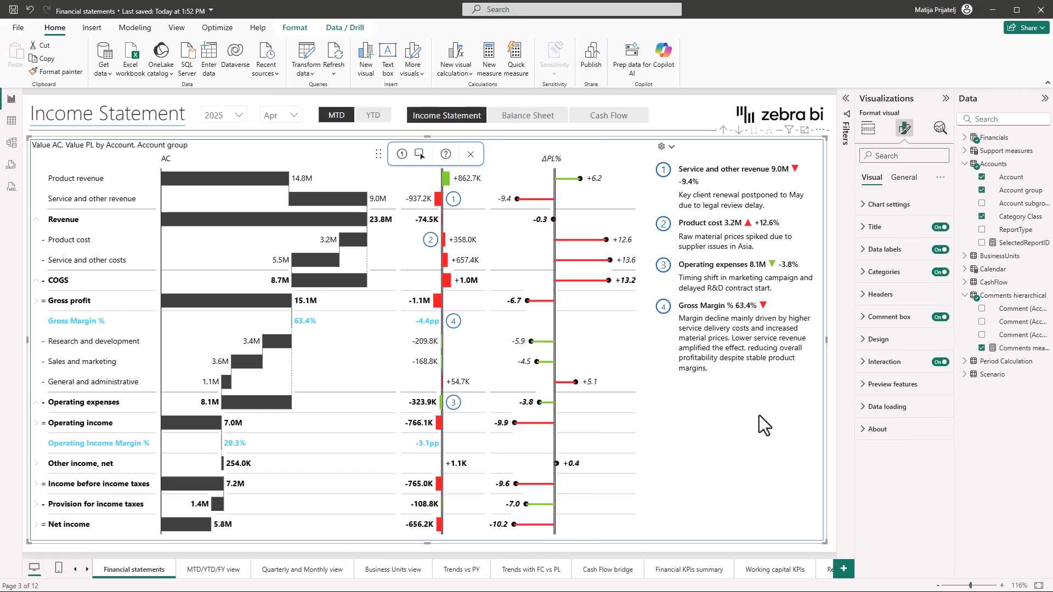
left_click(467, 163)
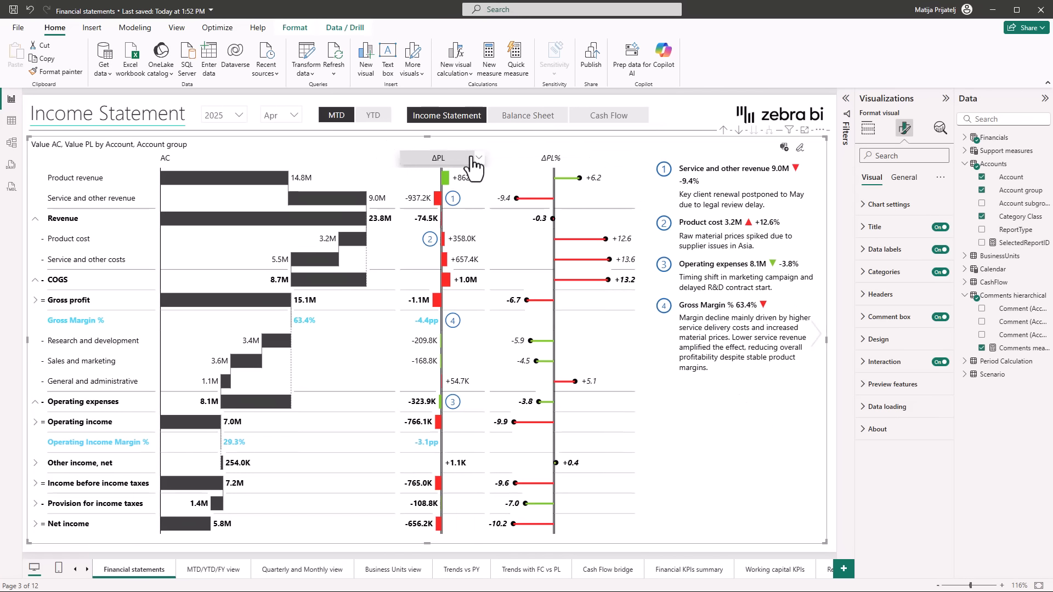
Set the month slicer to Mar to view that month's comments.
left_click(294, 114)
left_click(270, 155)
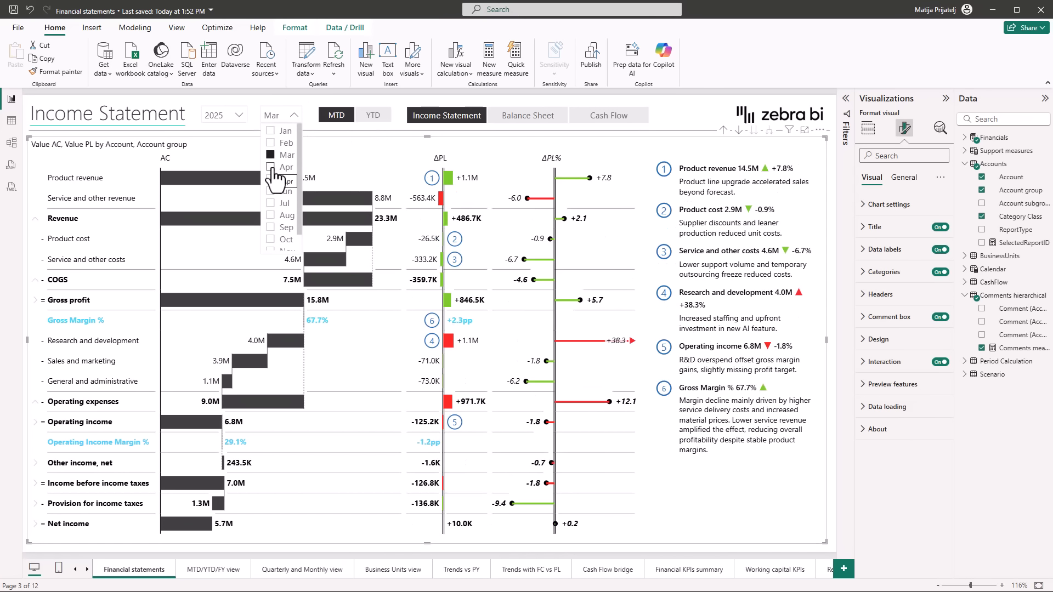
Set the month slicer to Apr to view the income statement with the April comments.
left_click(274, 170)
left_click(311, 107)
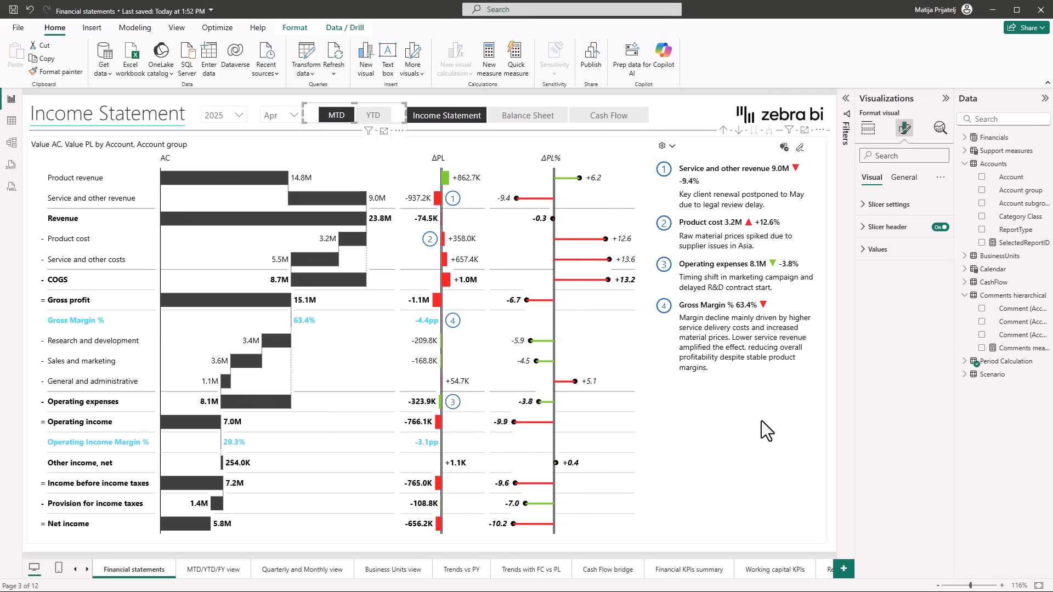
left_click(771, 449)
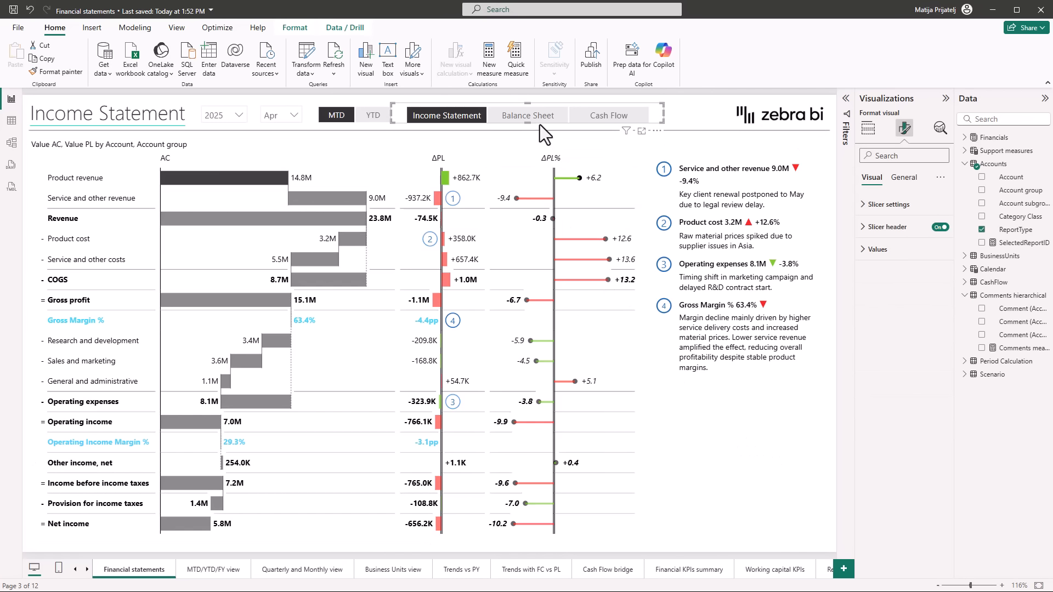
Switch the report to Balance Sheet and Cash Flow and return it to Income Statement.
left_click(538, 118)
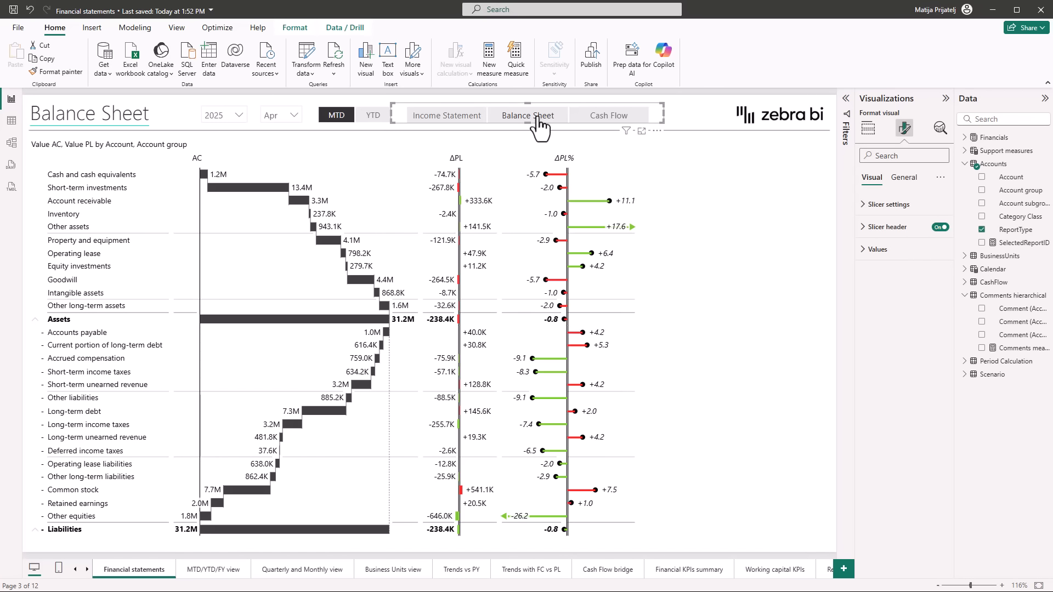
left_click(627, 120)
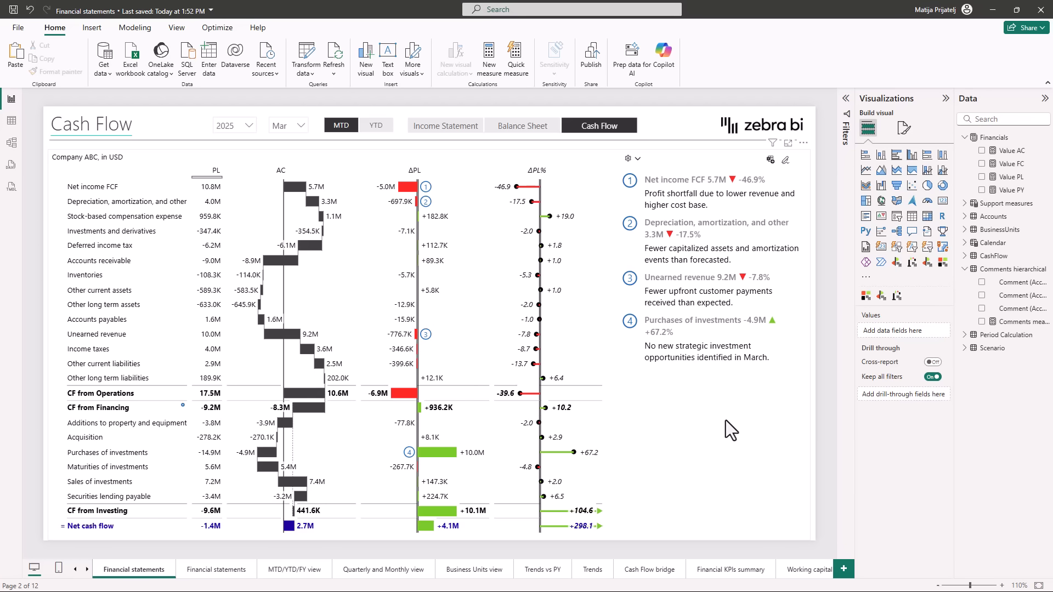
left_click(447, 129)
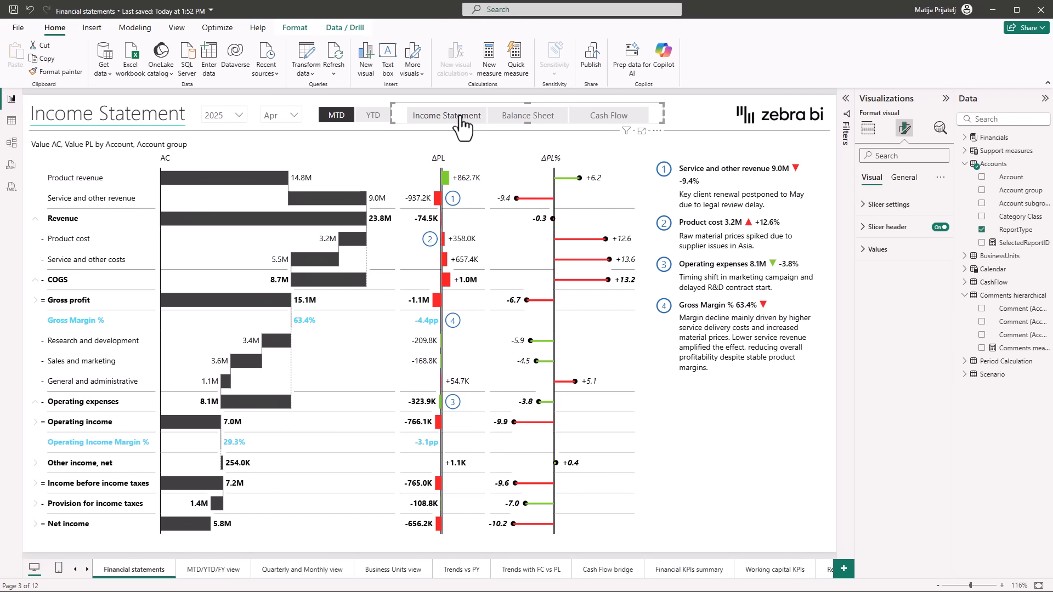
left_click(460, 117)
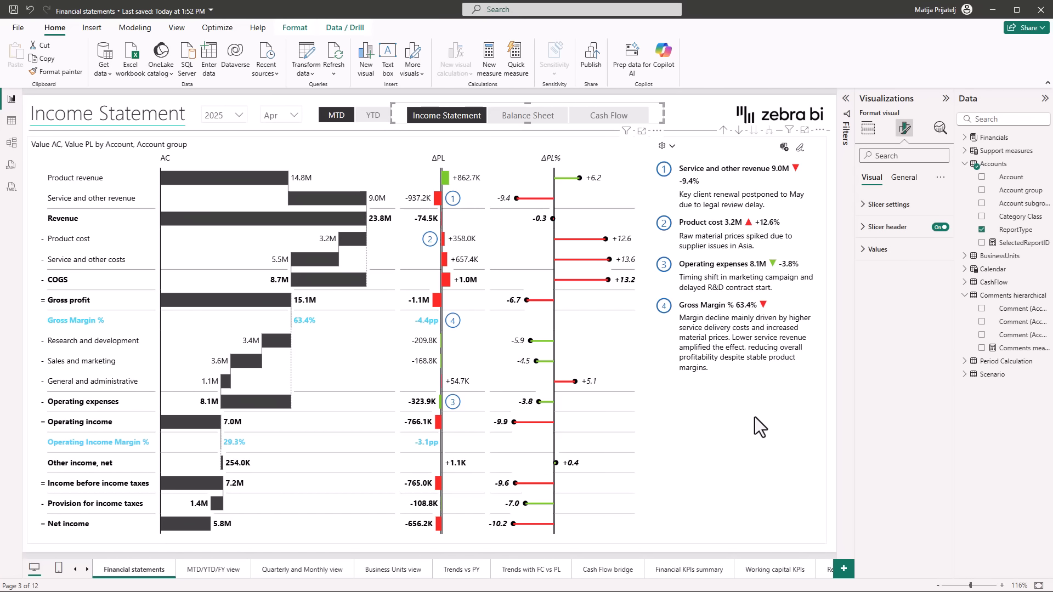
left_click(753, 459)
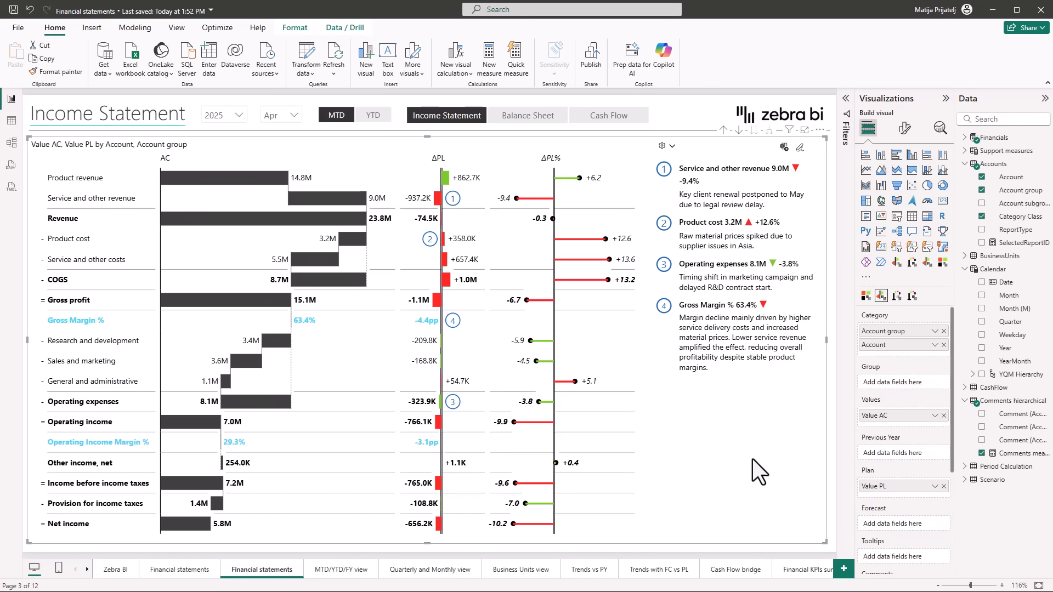
View the MTD/YTD/FY view page and add a large Zebra BI Charts visual to the Trends with FC vs PL page.
left_click(340, 572)
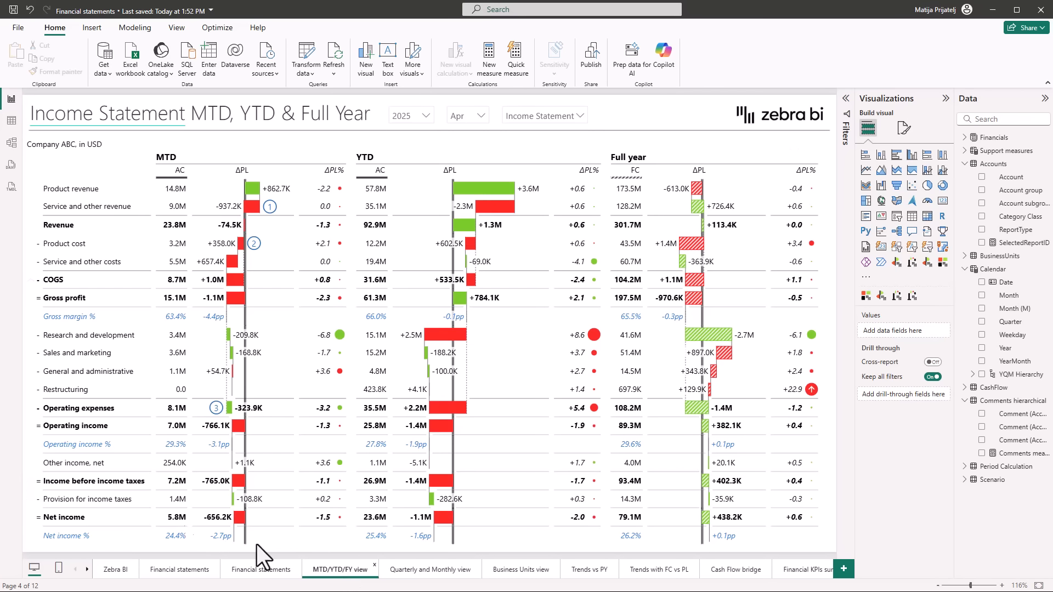
left_click(671, 574)
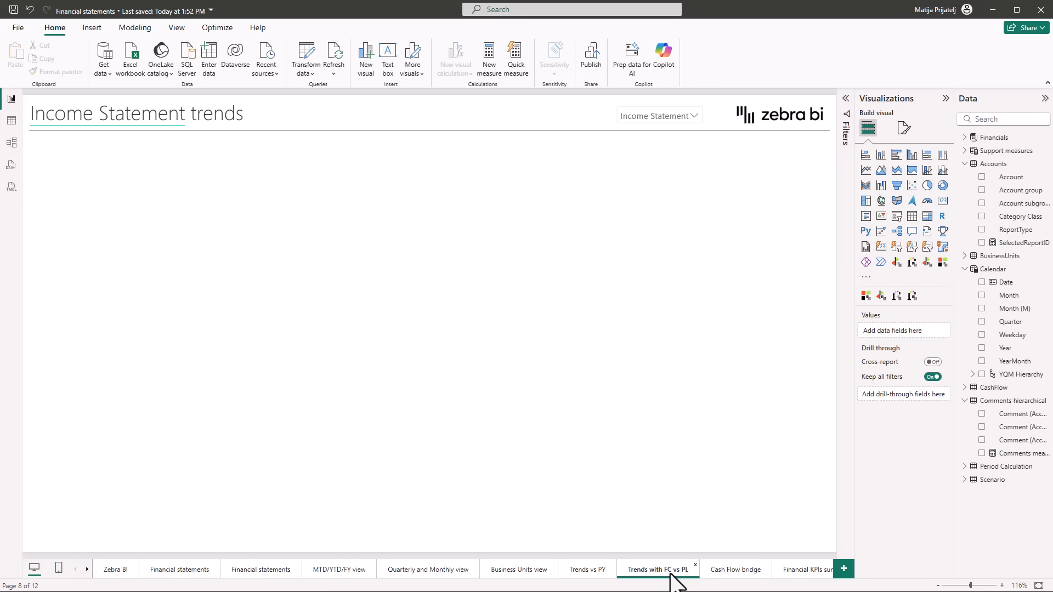
left_click(912, 297)
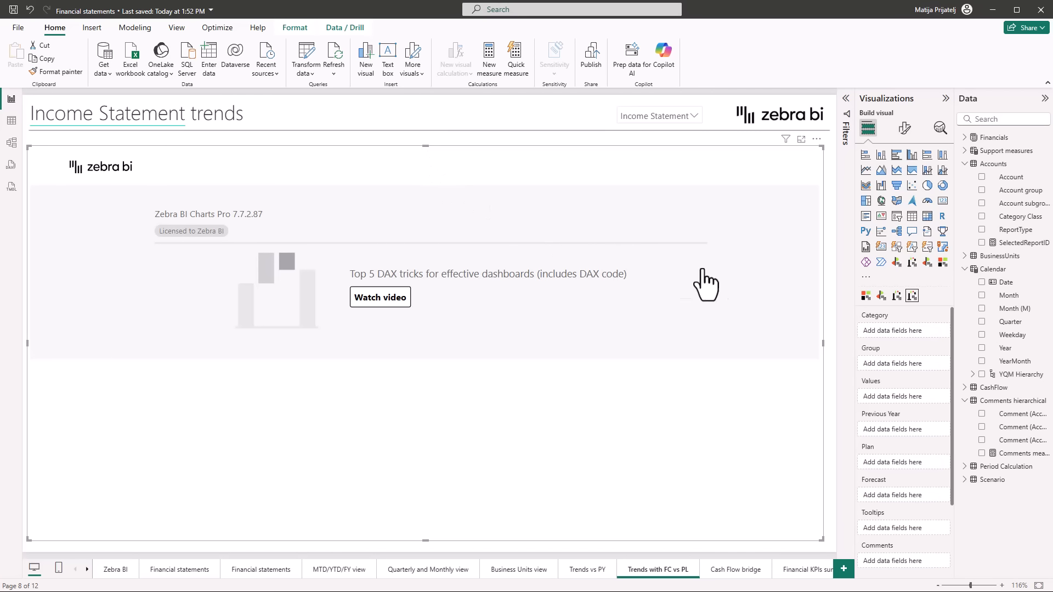
Fill the trends chart with Value AC as values, Year as category and Account group as group.
left_click(965, 138)
left_click(982, 151)
left_click_drag(1007, 403, 904, 335)
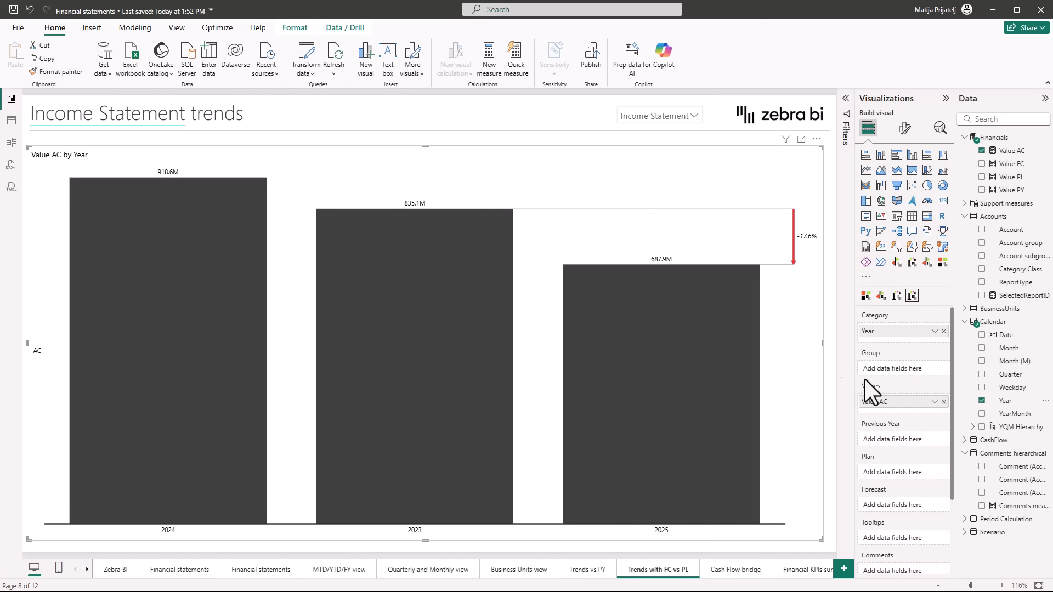
left_click_drag(1015, 243, 922, 370)
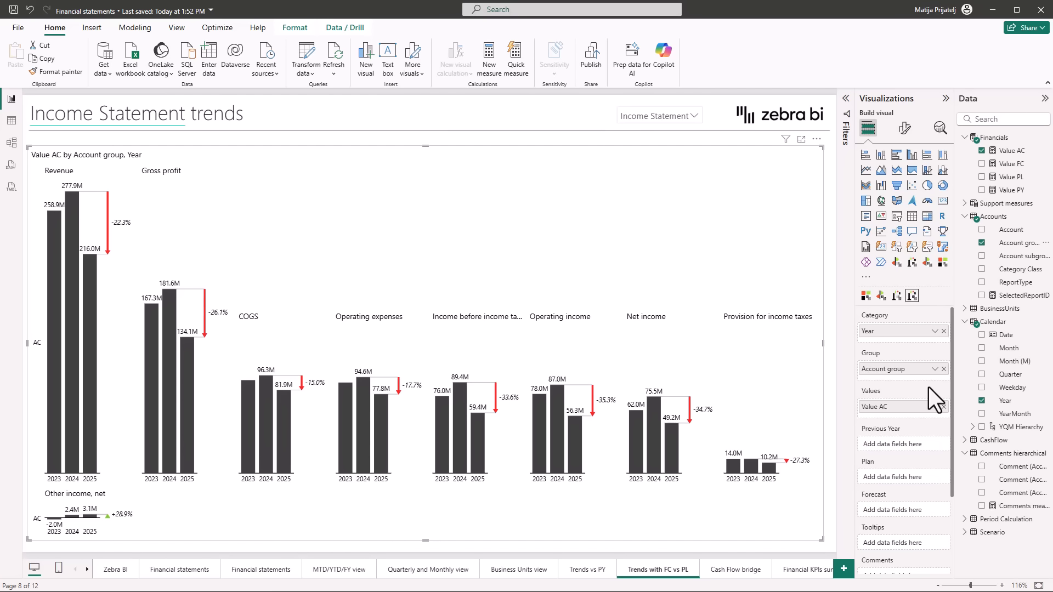
Try the Value PL measure as the trends chart's plan and remove it again.
scroll(935, 445, "down", 2)
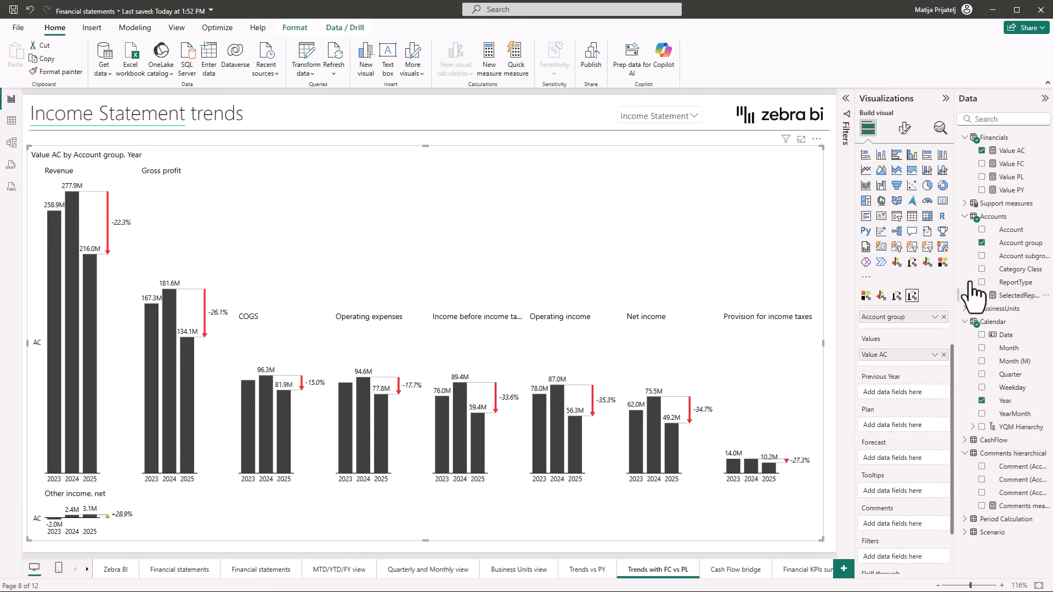
left_click_drag(1006, 177, 900, 423)
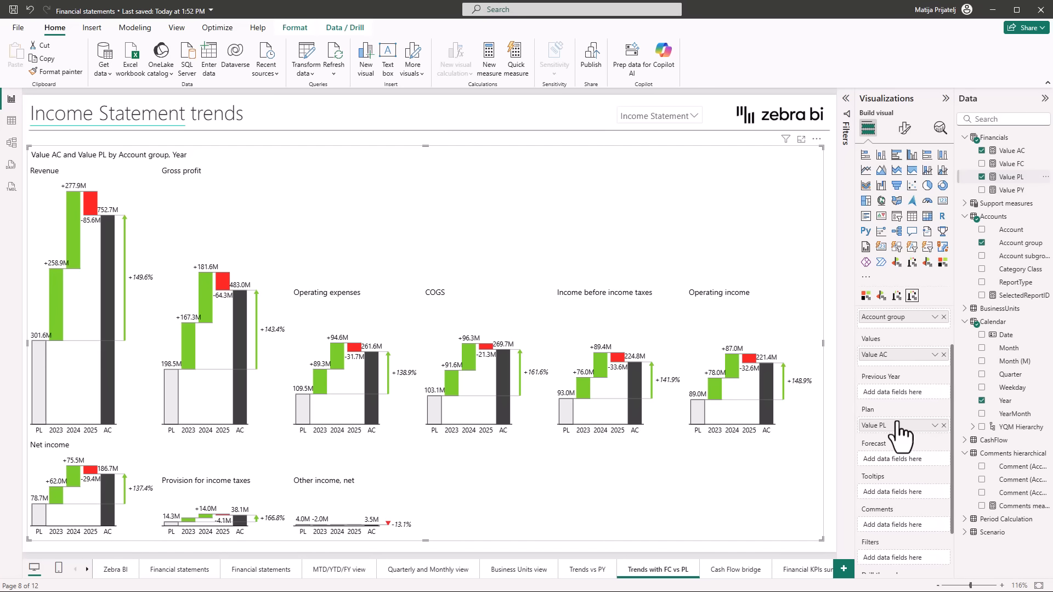
left_click_drag(900, 433, 945, 429)
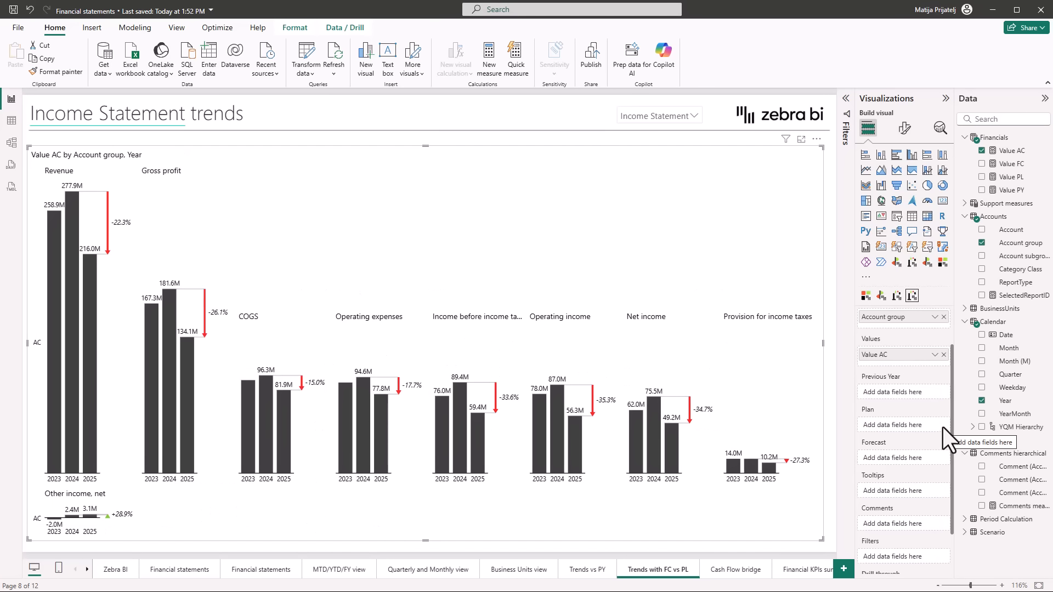
Annotate the account group charts with CAGR arrows from 2023 to 2025.
left_click(780, 157)
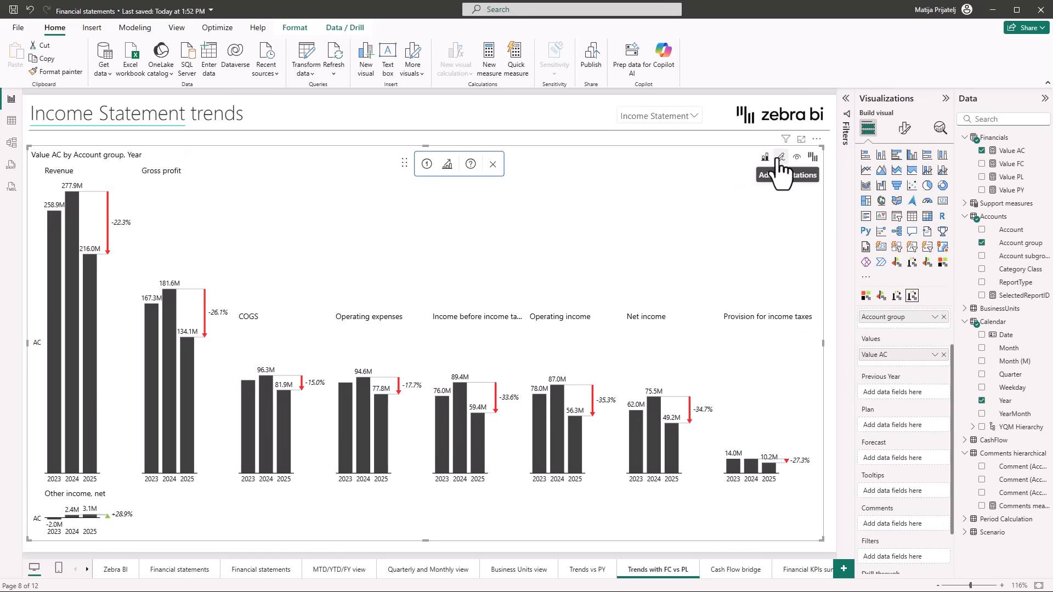
left_click(448, 164)
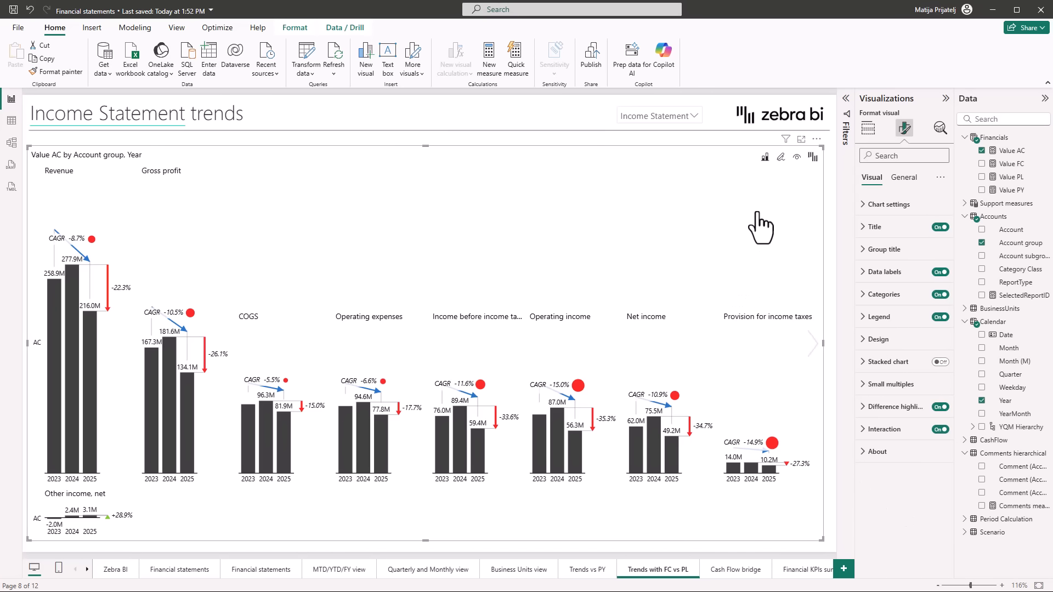
Comment on the 2023 Gross profit column that cost pressure and lower service revenue eroded profitability since 2023, and narrow the comment box.
left_click(780, 158)
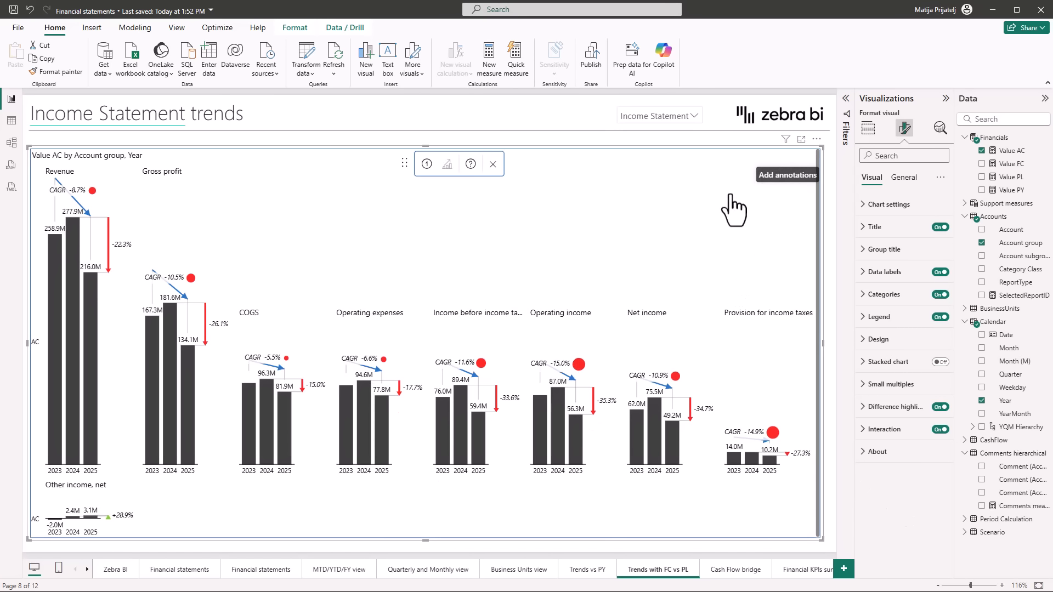
left_click(427, 164)
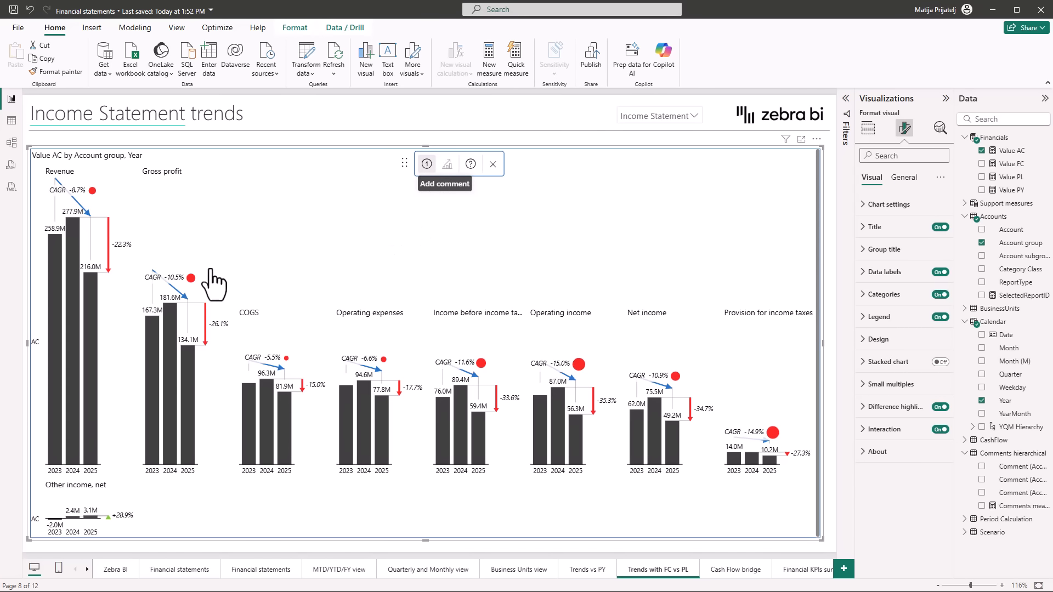
left_click(149, 295)
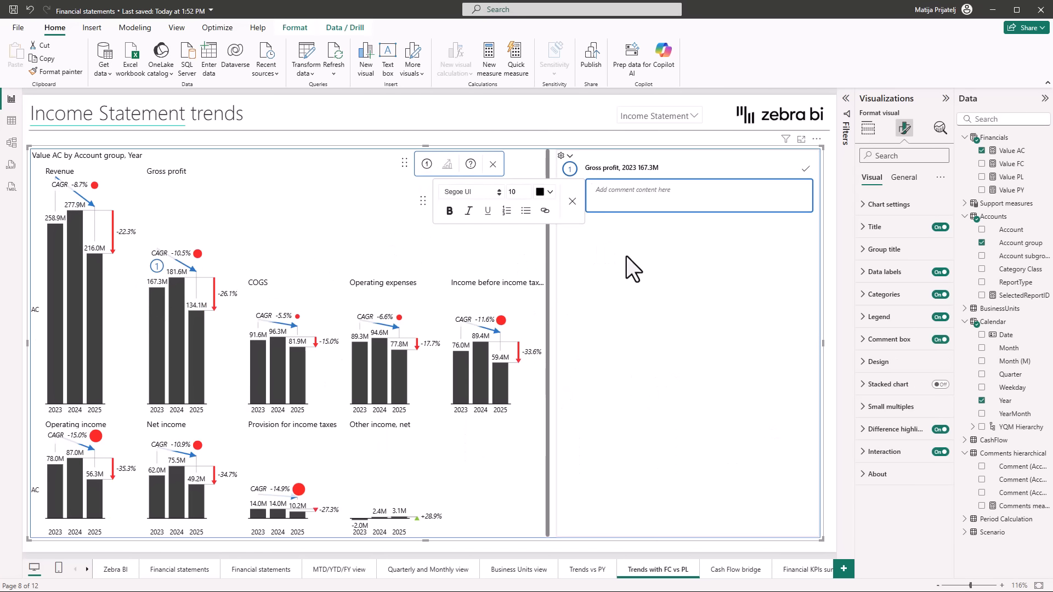
type("average yearly decline since 2023, showing that cost pressure and lower service revenue consistently eroded profitability across the period.")
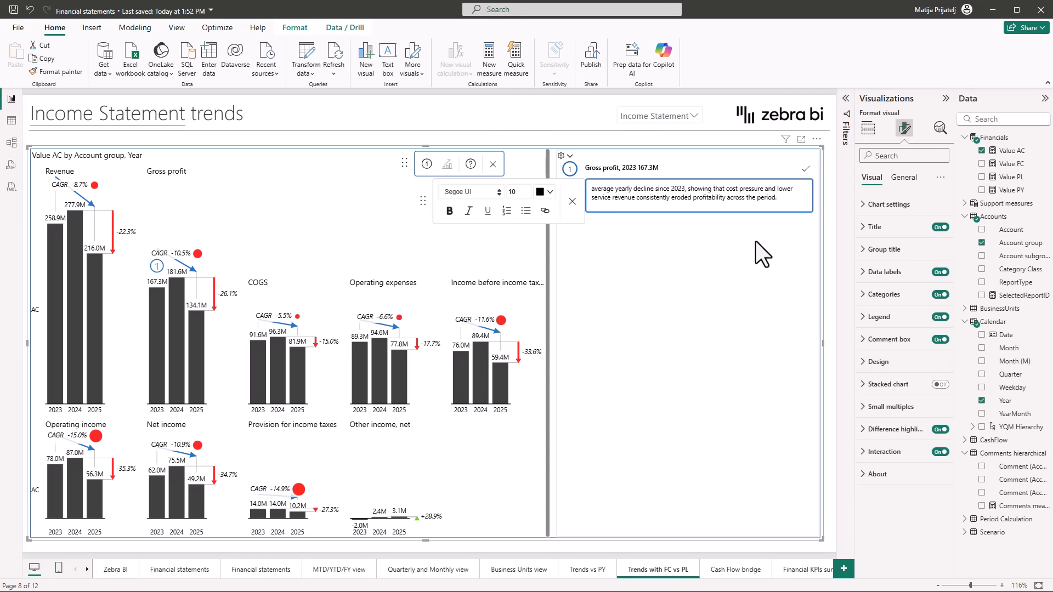
left_click(804, 169)
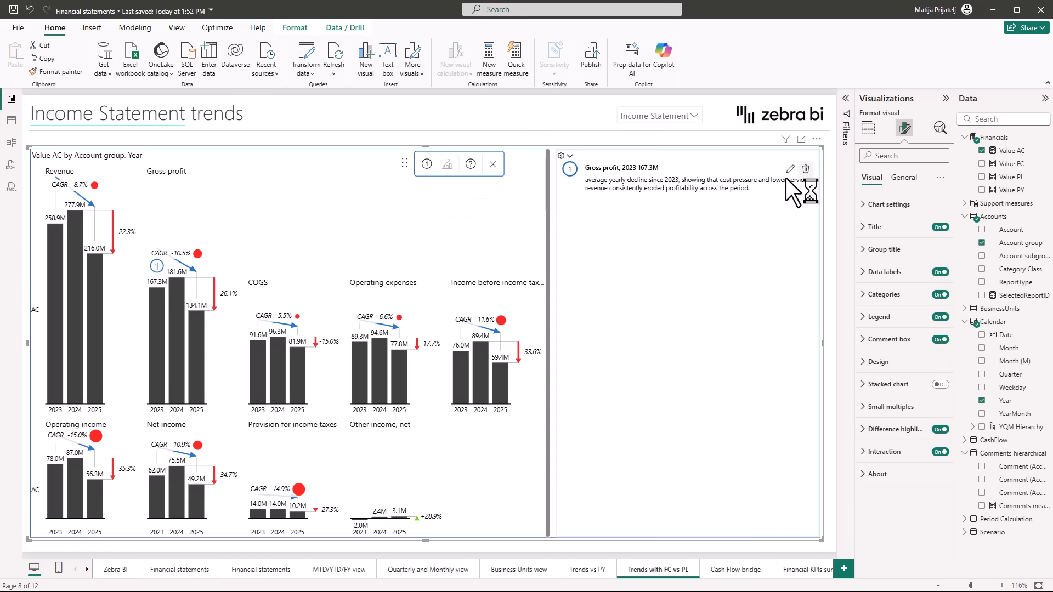
left_click(493, 164)
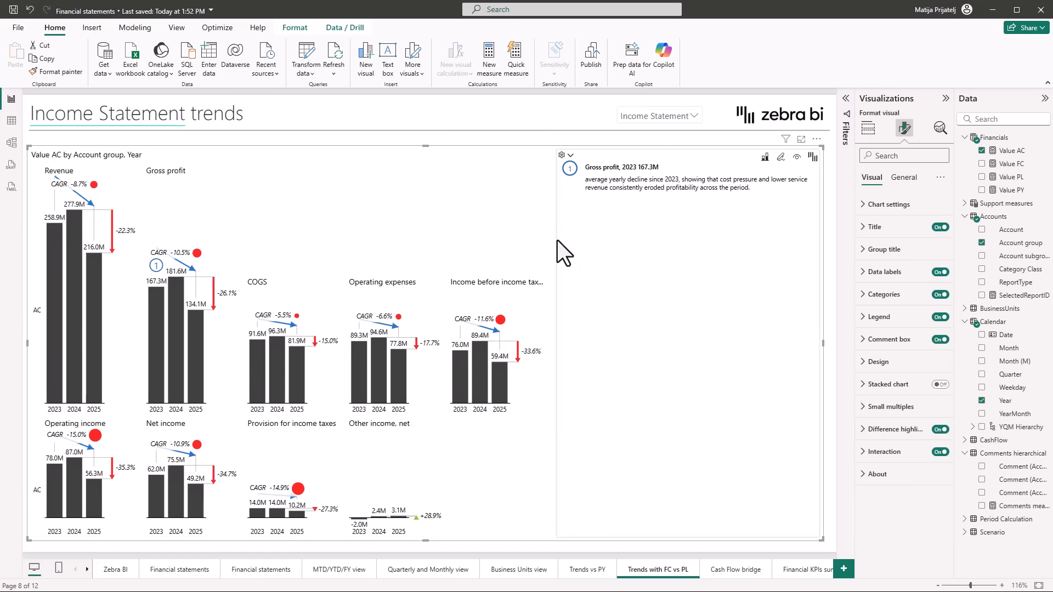
left_click_drag(556, 238, 636, 239)
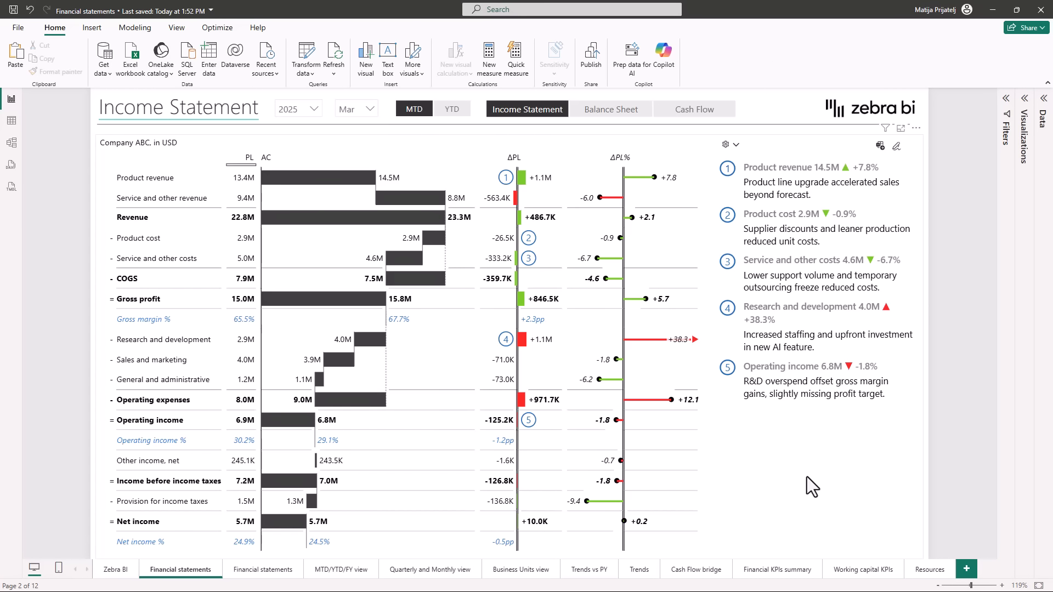
Switch the finished Financial statements page to the balance sheet and the cash flow statement.
left_click(604, 110)
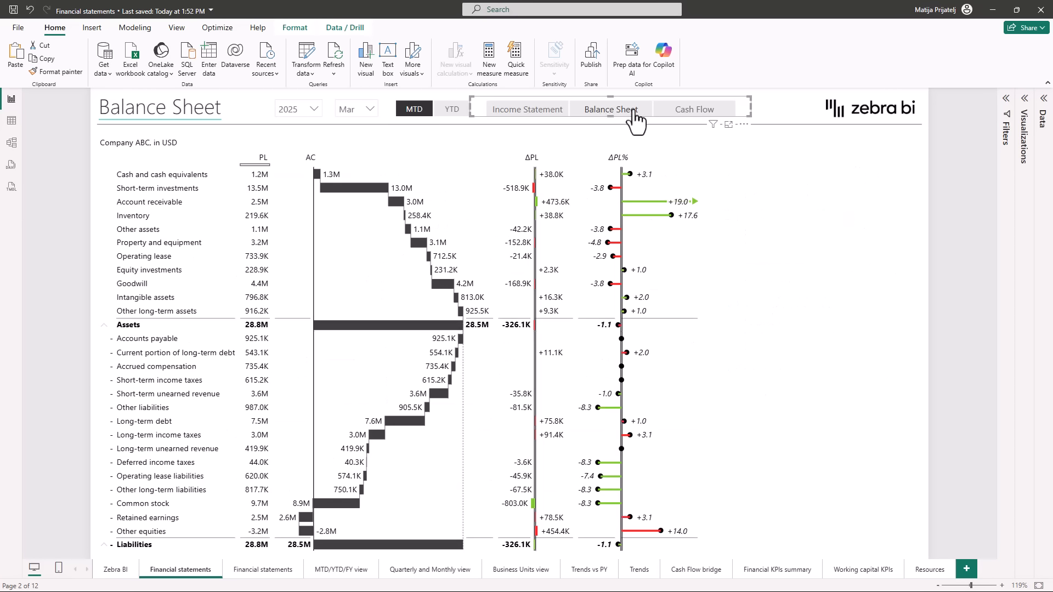
left_click(700, 110)
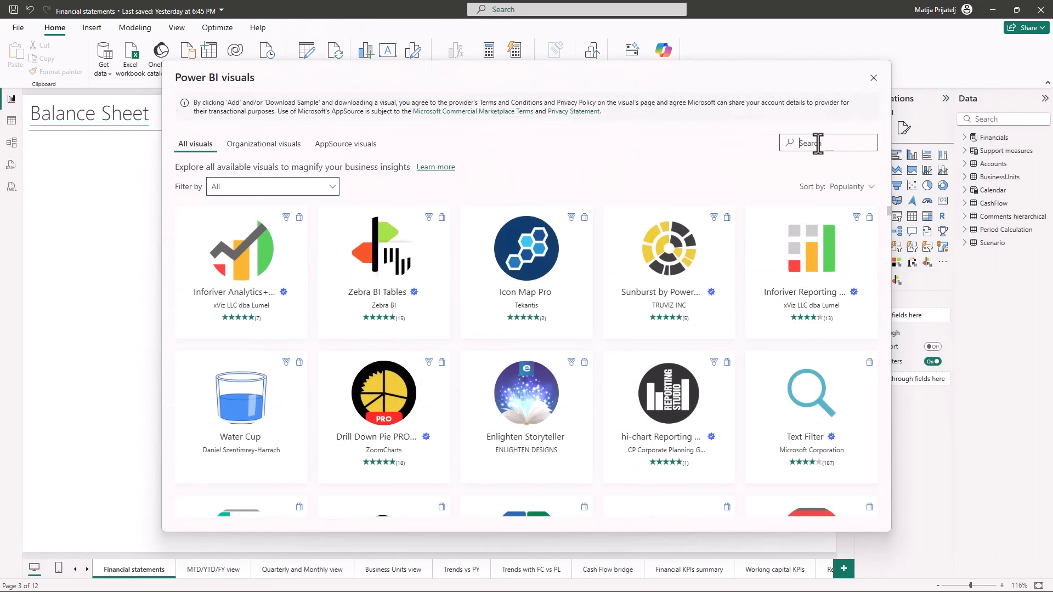
Search the Power BI visuals gallery for zebra and show the AppSource visuals.
type("zebra")
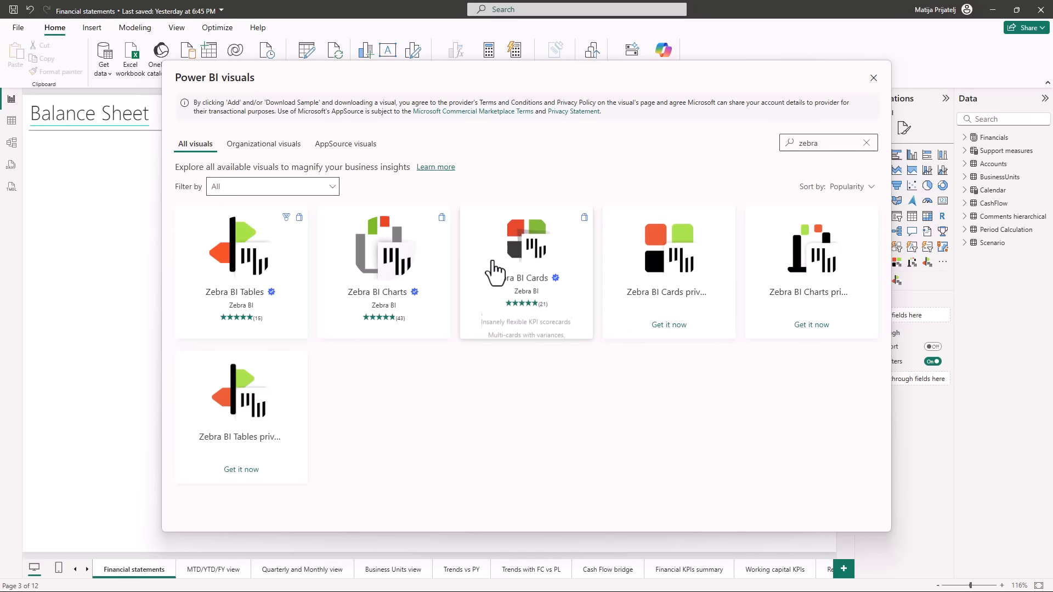
left_click(331, 145)
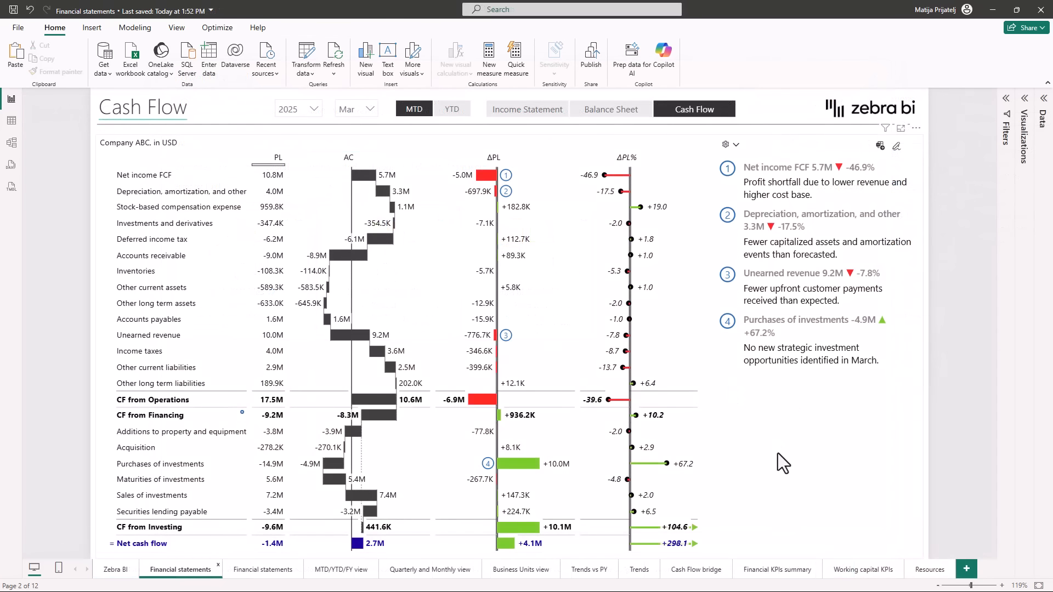
View the finished MTD/YTD/FY view page and open the Trends page.
left_click(345, 570)
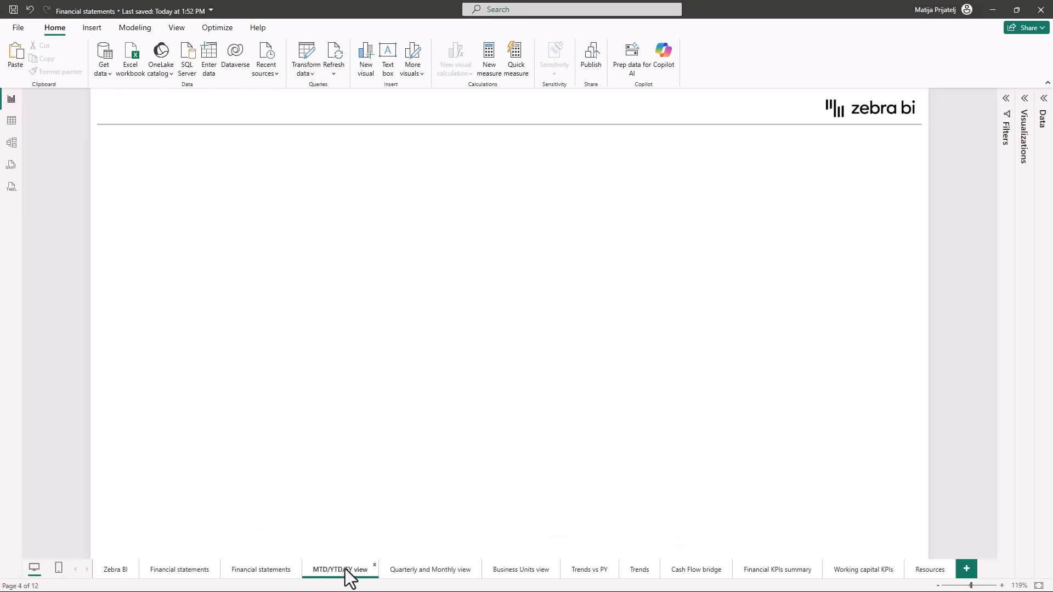
left_click(643, 576)
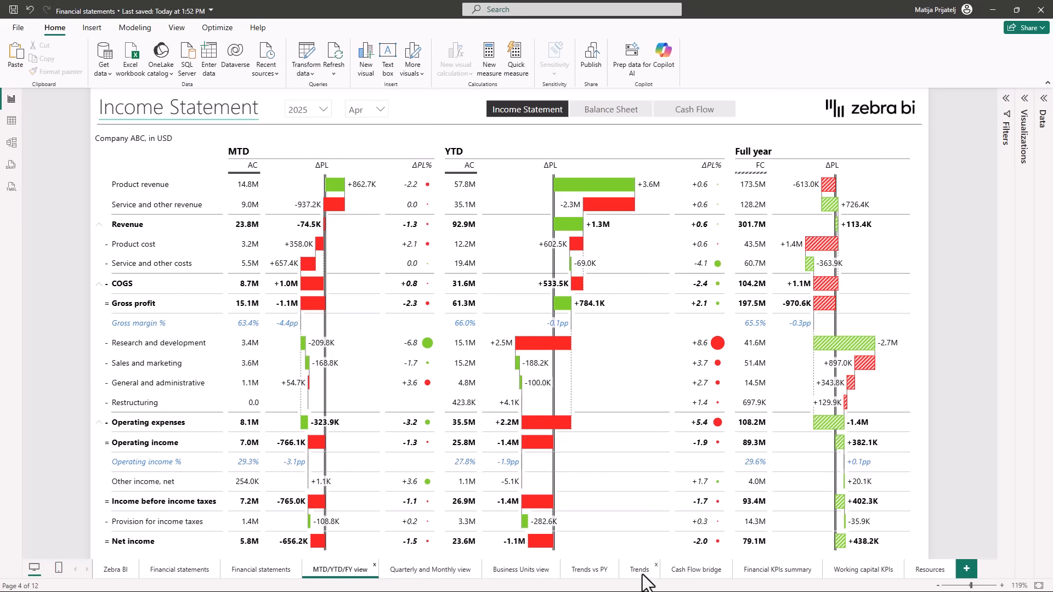